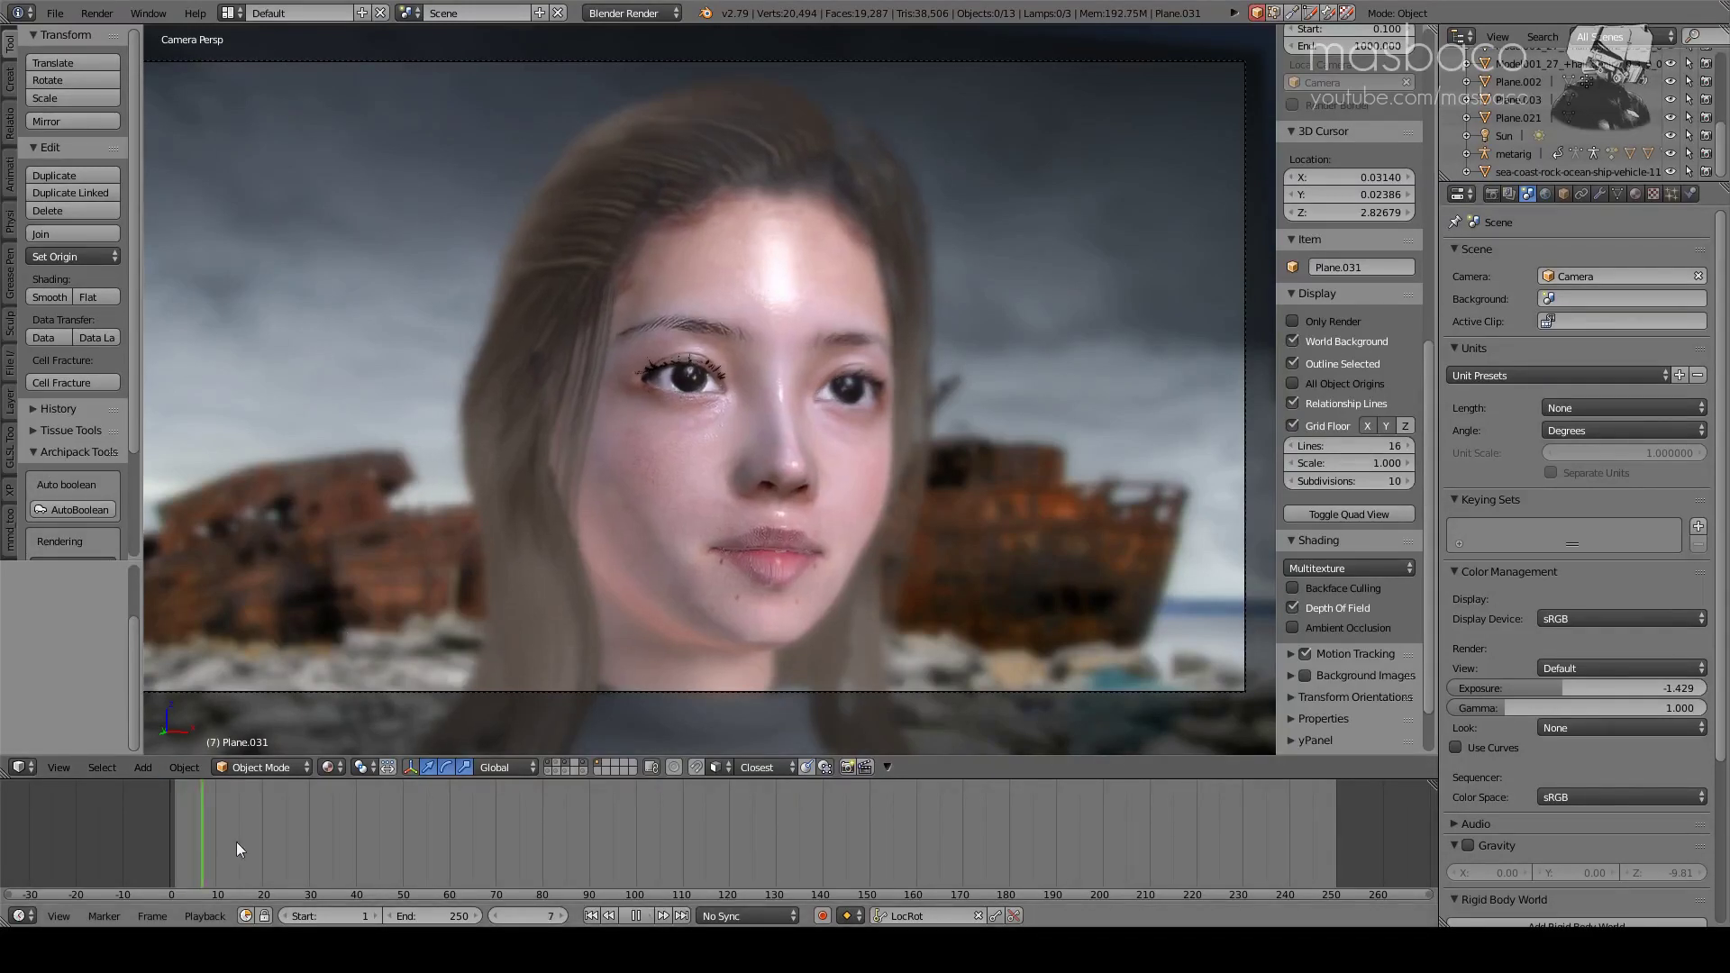
- Scrub the timeline through frame 133 to preview the blink, briefly hiding overlays
{"action": "mouse_move", "coordinate": [494, 846]}
{"action": "left_mouse_down"}
{"action": "mouse_move", "coordinate": [538, 834]}
{"action": "mouse_move", "coordinate": [173, 829]}
{"action": "left_mouse_up"}
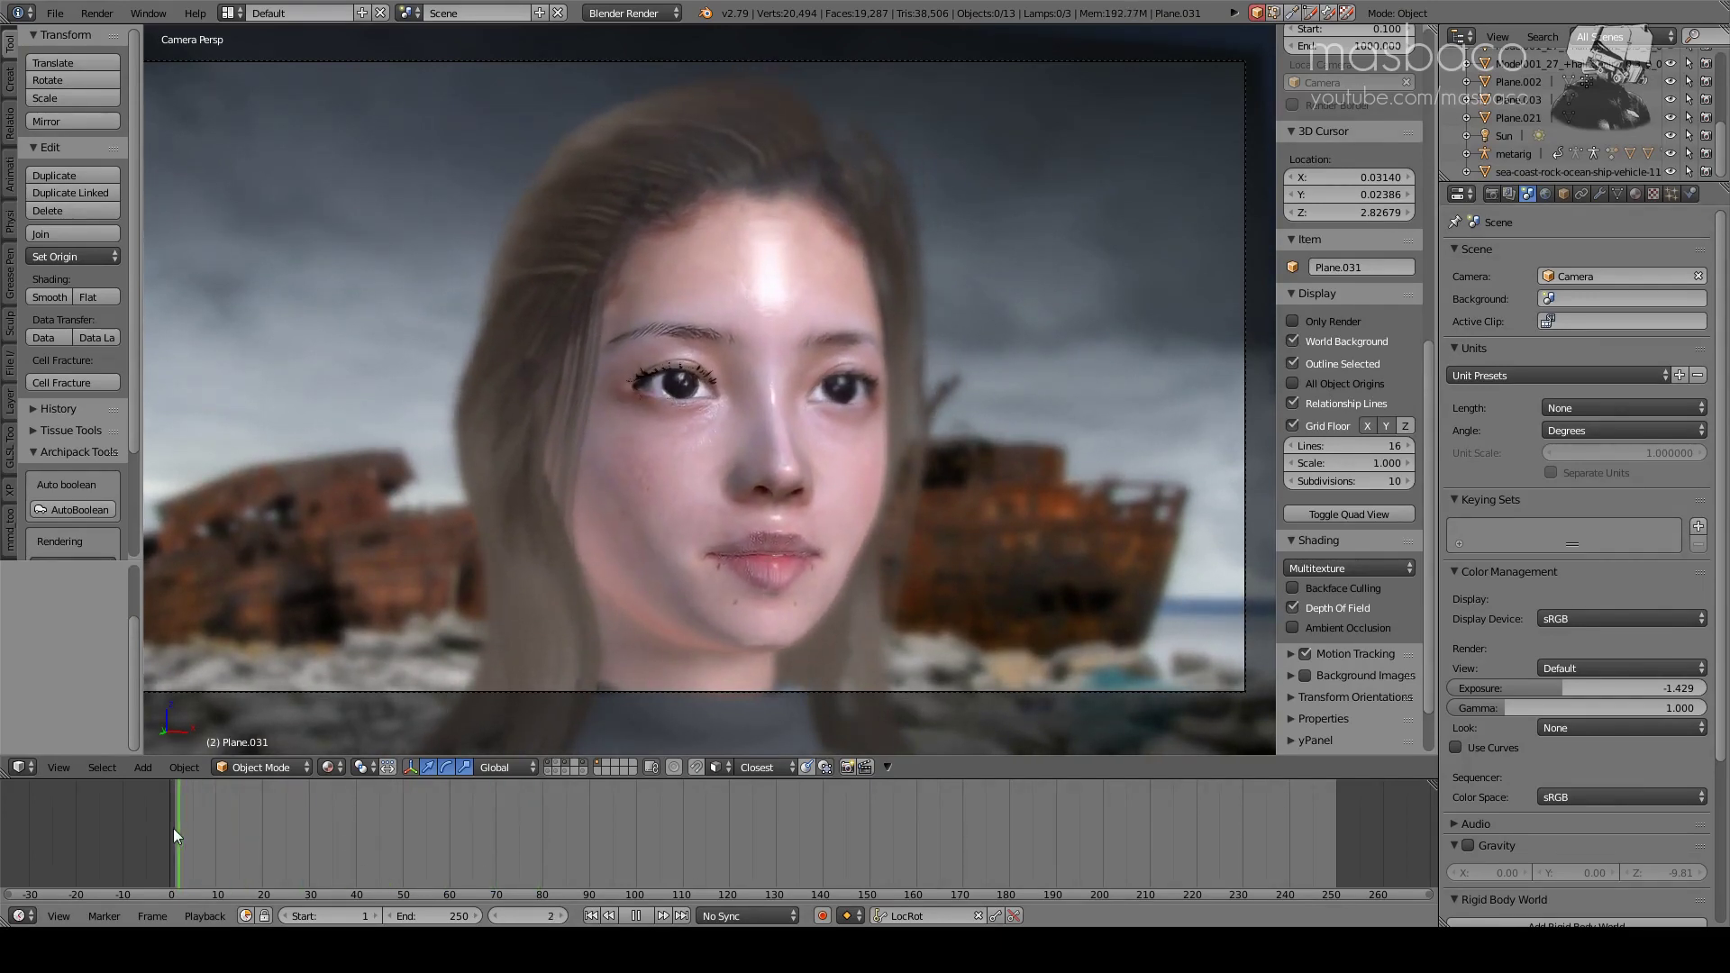
{"action": "key", "text": "Escape"}
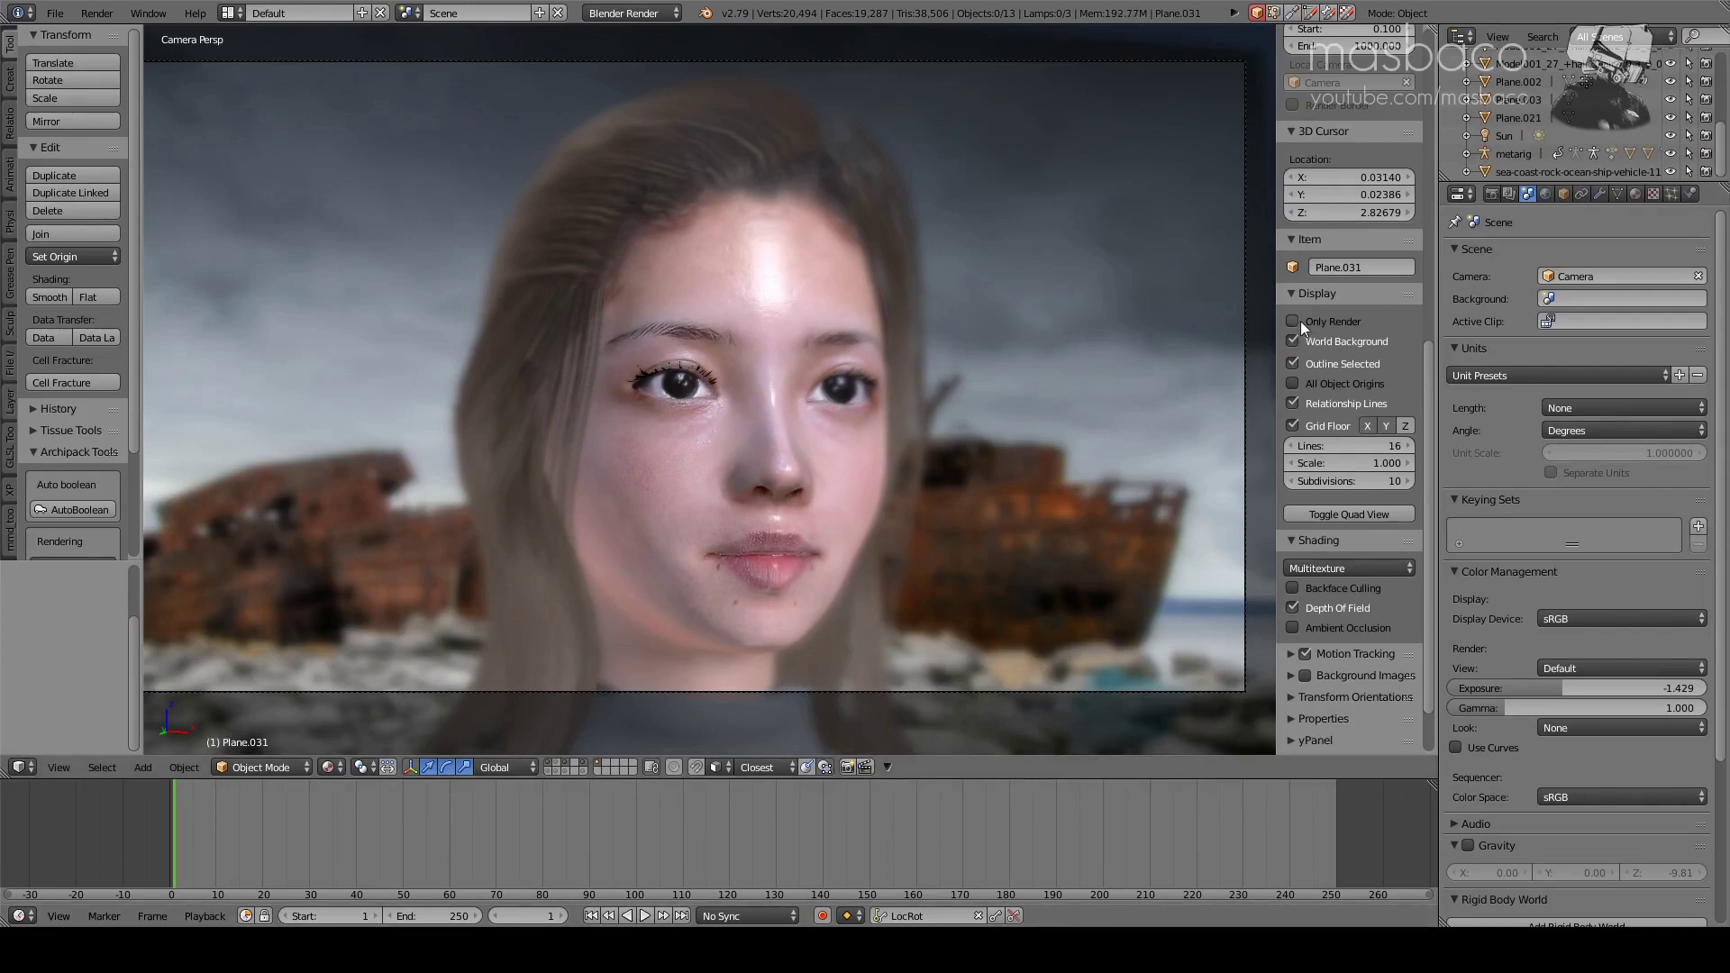
{"action": "left_click", "coordinate": [1294, 321]}
{"action": "left_click", "coordinate": [791, 825]}
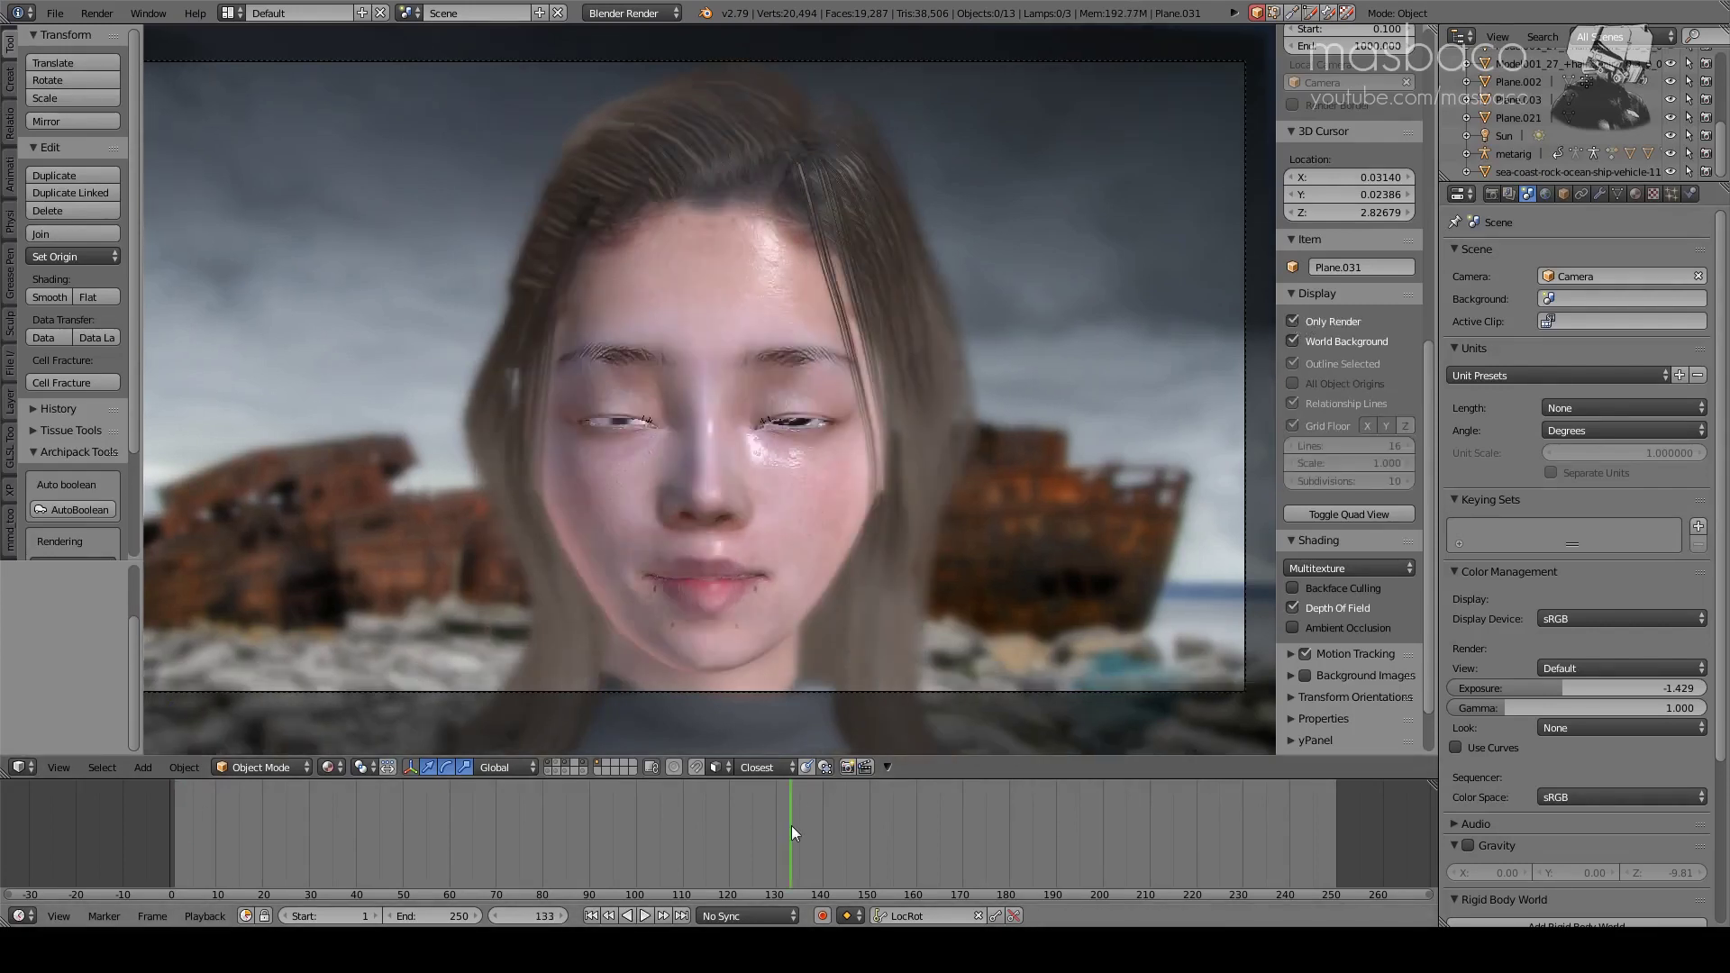
{"action": "left_click_drag", "start_coordinate": [791, 825], "coordinate": [989, 845]}
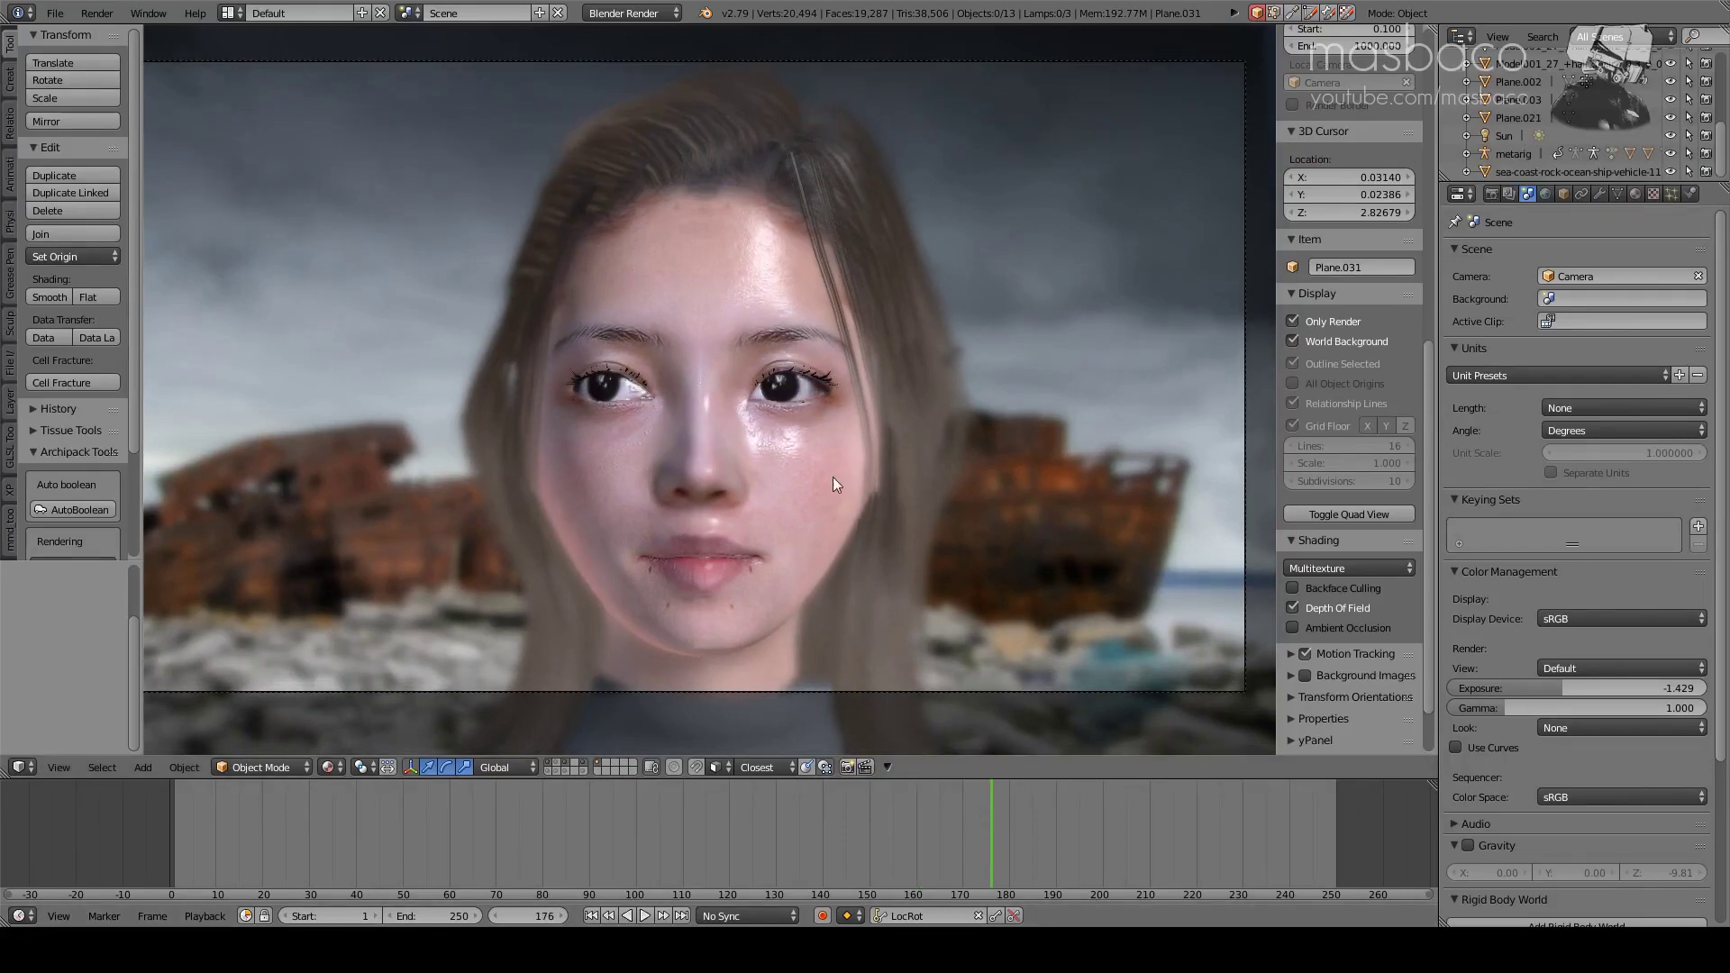
{"action": "left_click", "coordinate": [1295, 321]}
- Orbit around the woman to inspect the scene, then return to the camera view
{"action": "key", "text": "KP_0"}
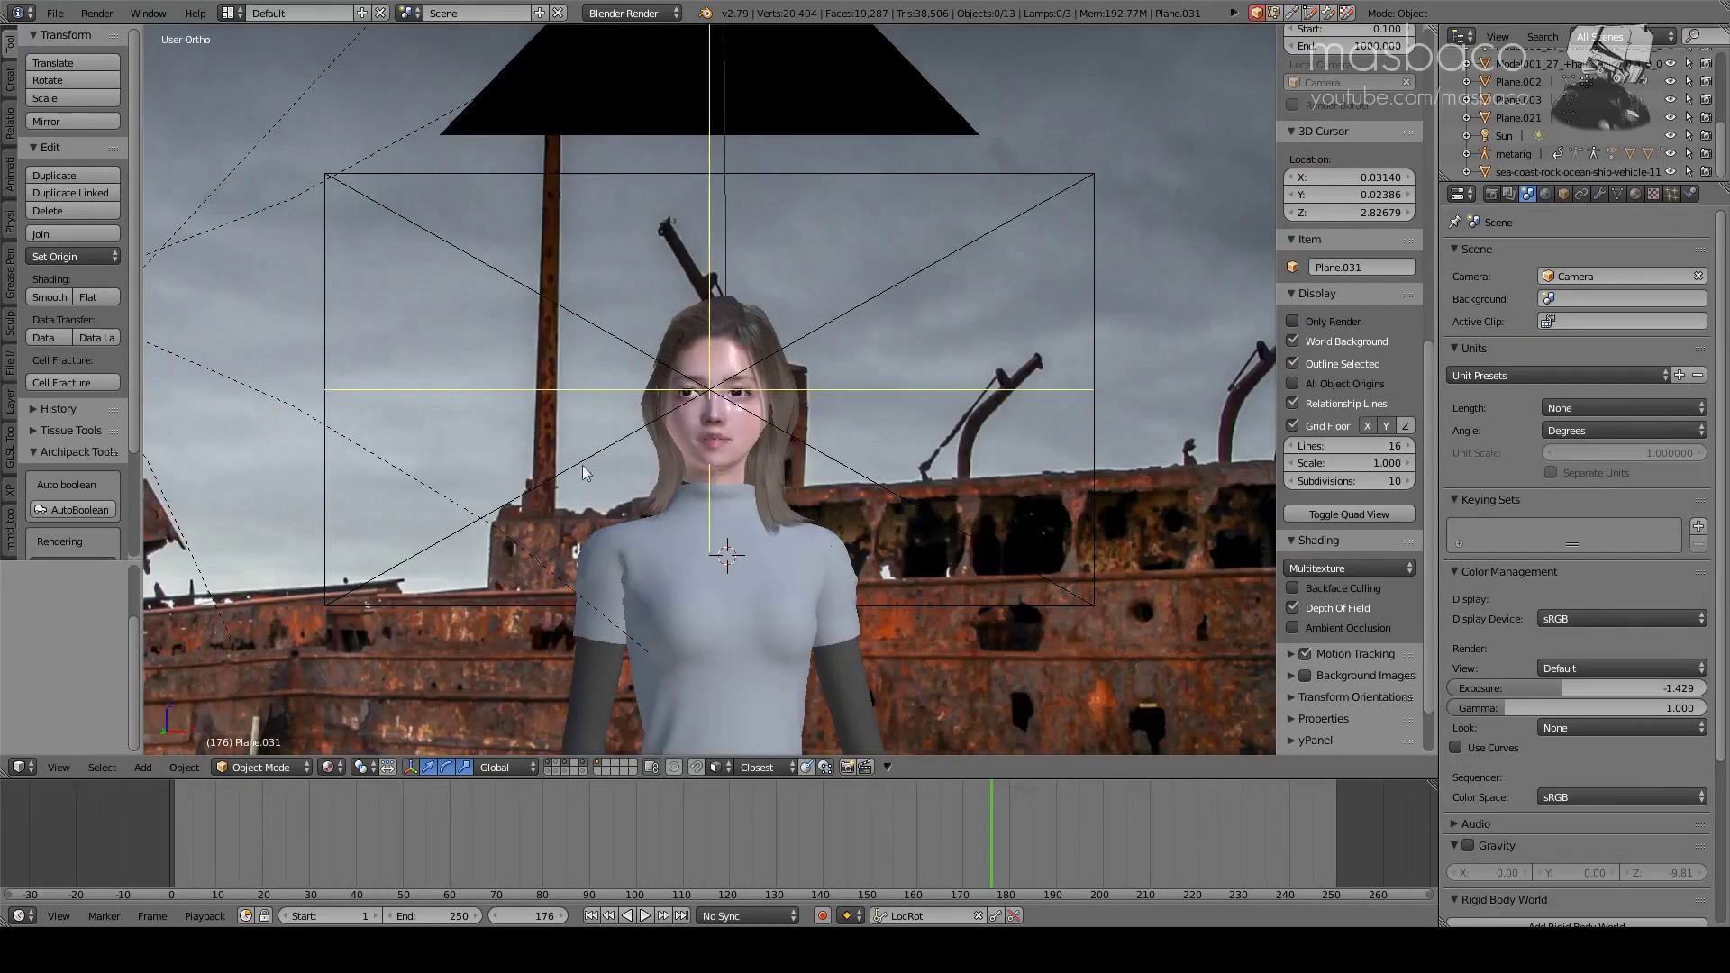
{"action": "middle_click_drag", "start_coordinate": [635, 499], "coordinate": [798, 541]}
{"action": "scroll", "coordinate": [803, 531], "scroll_direction": "down", "scroll_amount": 3}
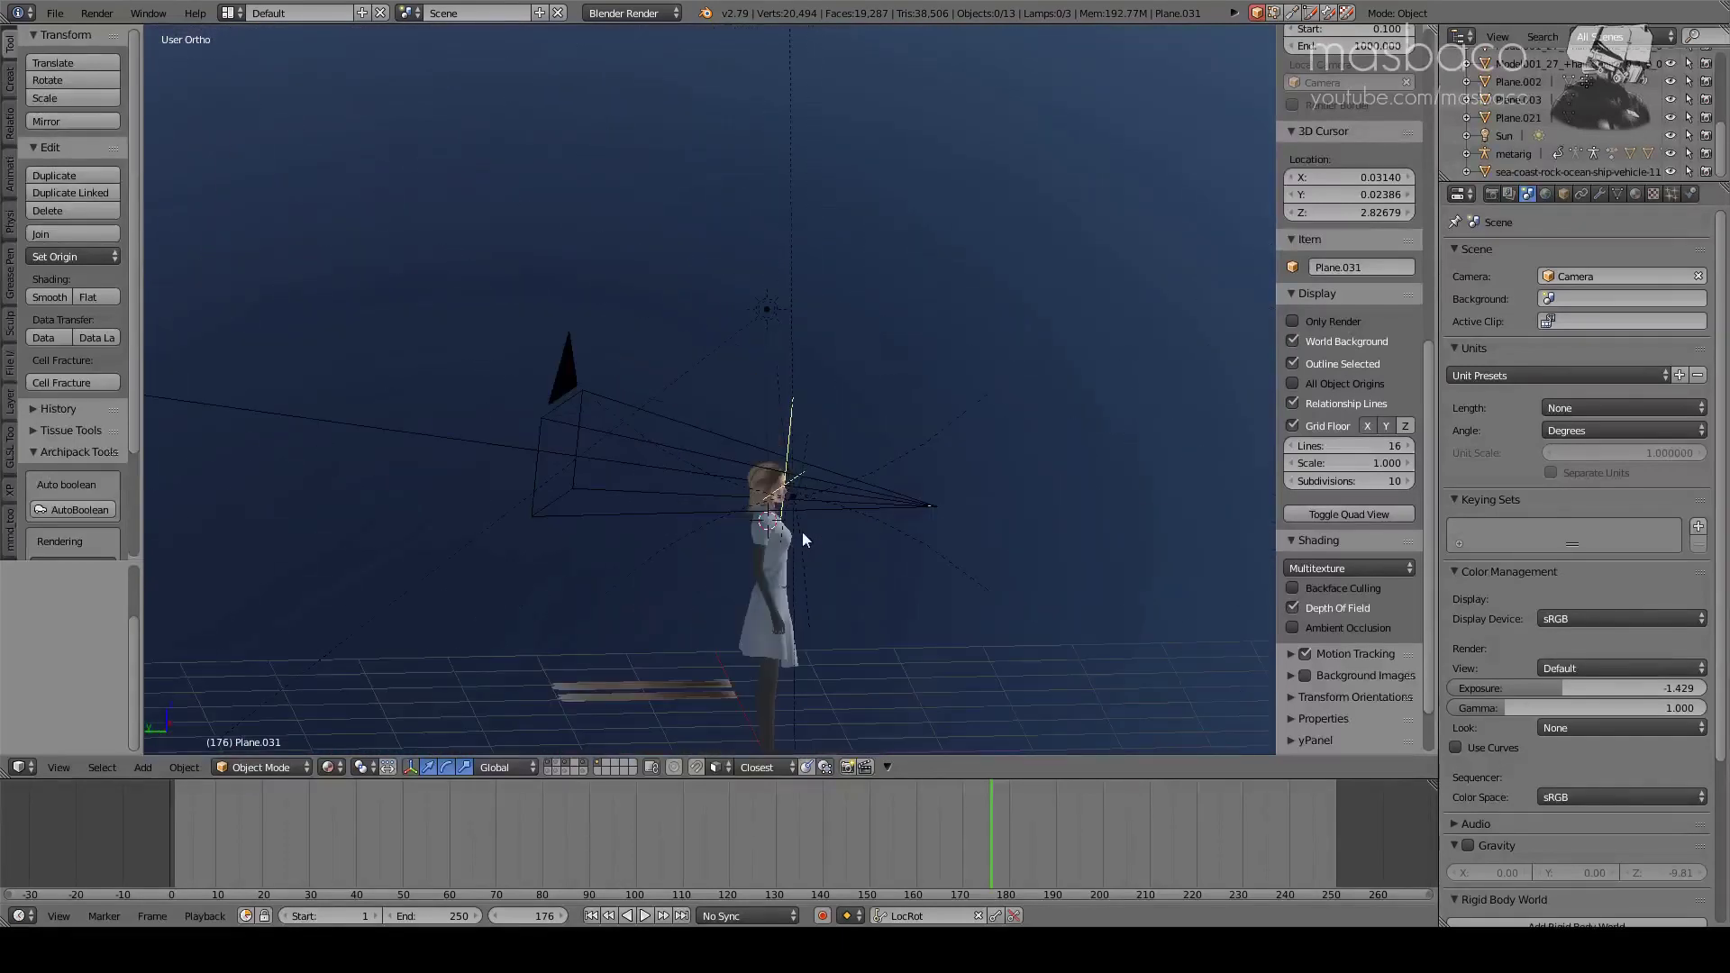
{"action": "scroll", "coordinate": [802, 532], "scroll_direction": "up", "scroll_amount": 3}
{"action": "scroll", "coordinate": [802, 532], "scroll_direction": "up", "scroll_amount": 3}
{"action": "scroll", "coordinate": [843, 503], "scroll_direction": "up", "scroll_amount": 3}
{"action": "mouse_move", "coordinate": [843, 502]}
{"action": "middle_mouse_down"}
{"action": "mouse_move", "coordinate": [807, 529]}
{"action": "mouse_move", "coordinate": [549, 499]}
{"action": "mouse_move", "coordinate": [667, 511]}
{"action": "middle_mouse_up"}
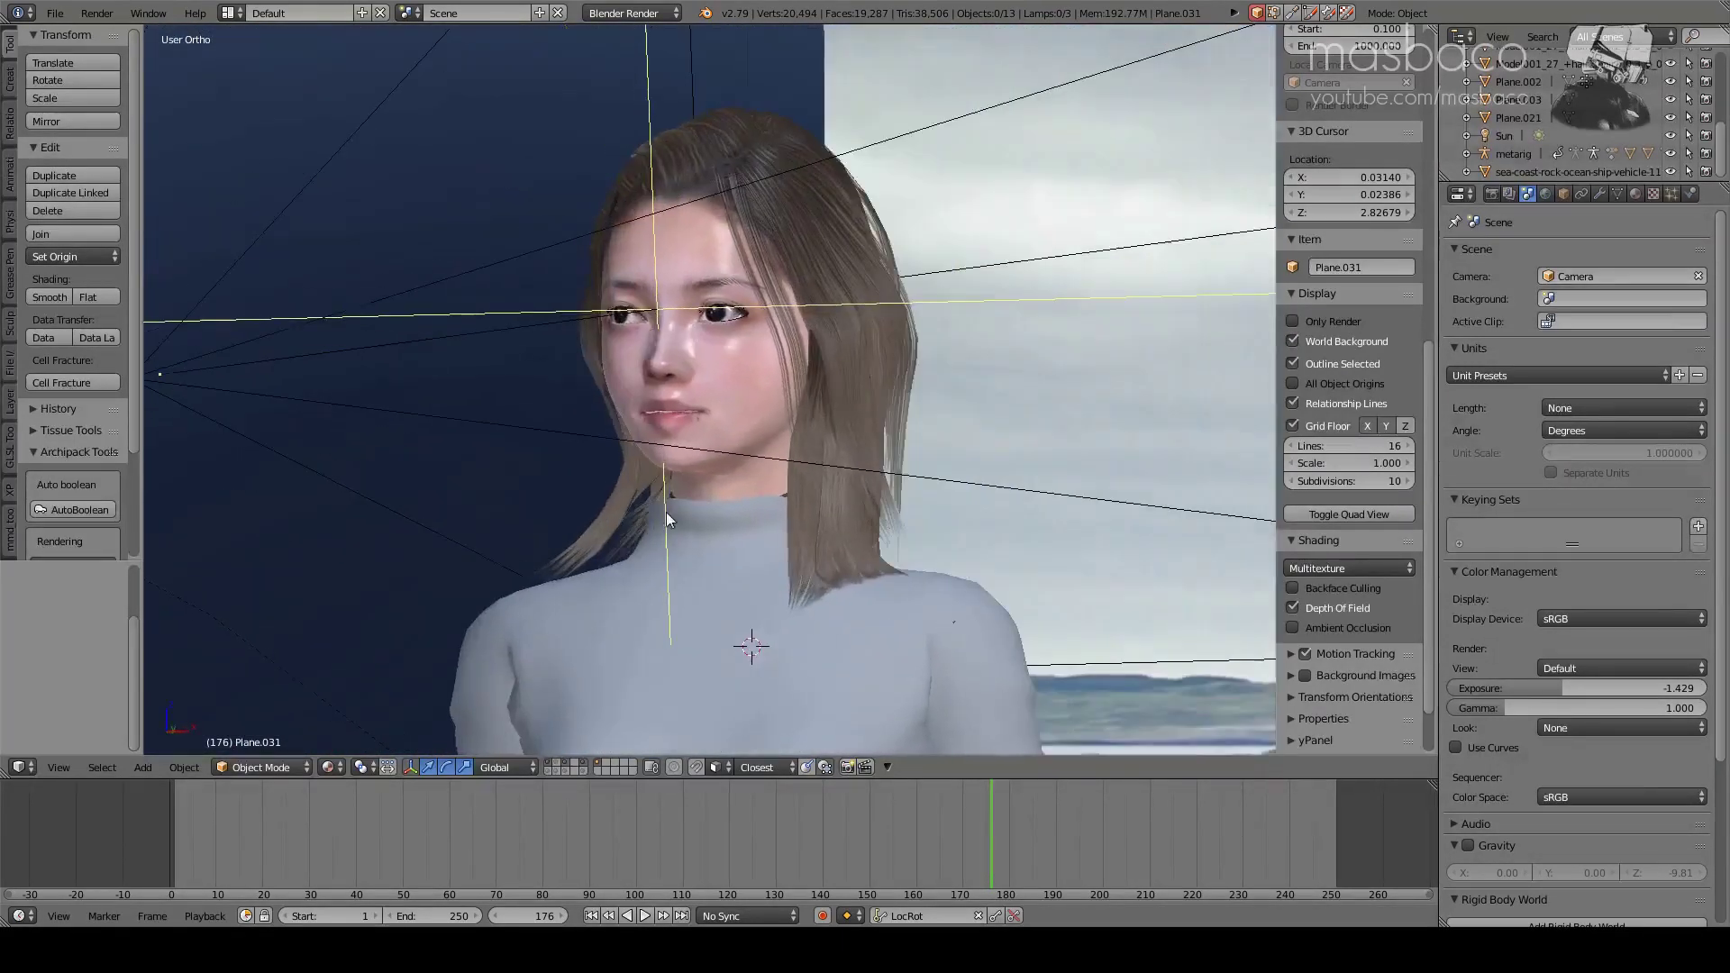
{"action": "key", "text": "KP_0"}
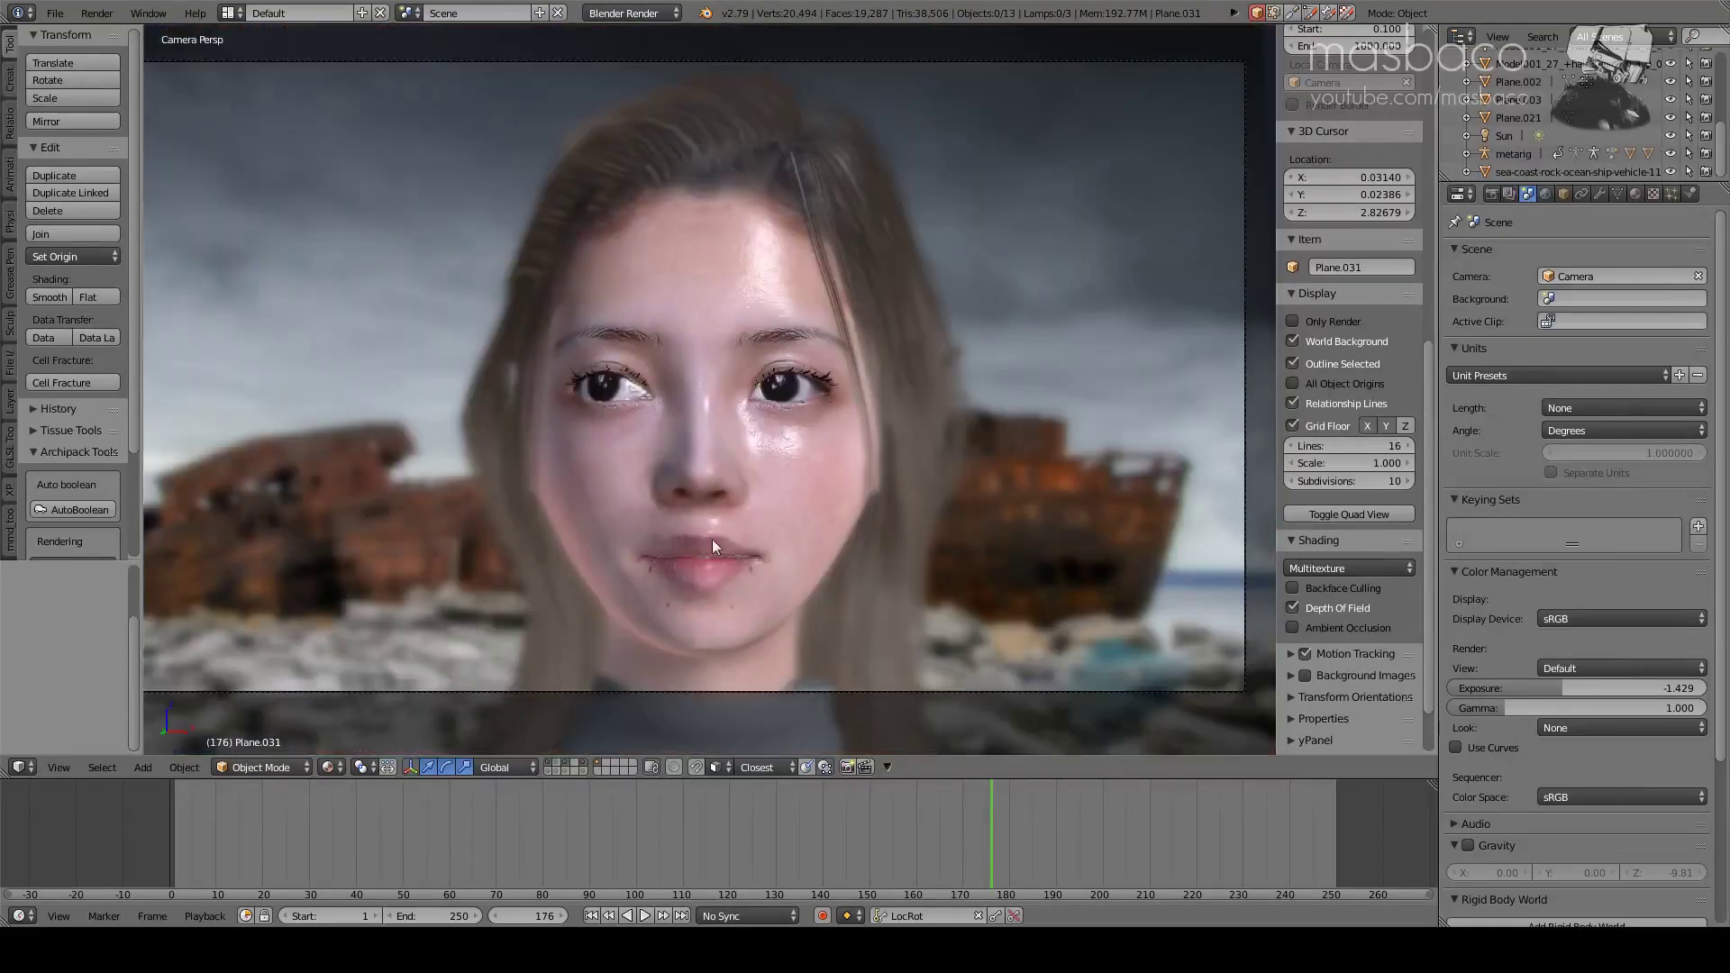
- Render a preview using the Film view transform and Agfa Agfacolor Ultra 050 look
{"action": "left_click", "coordinate": [845, 767]}
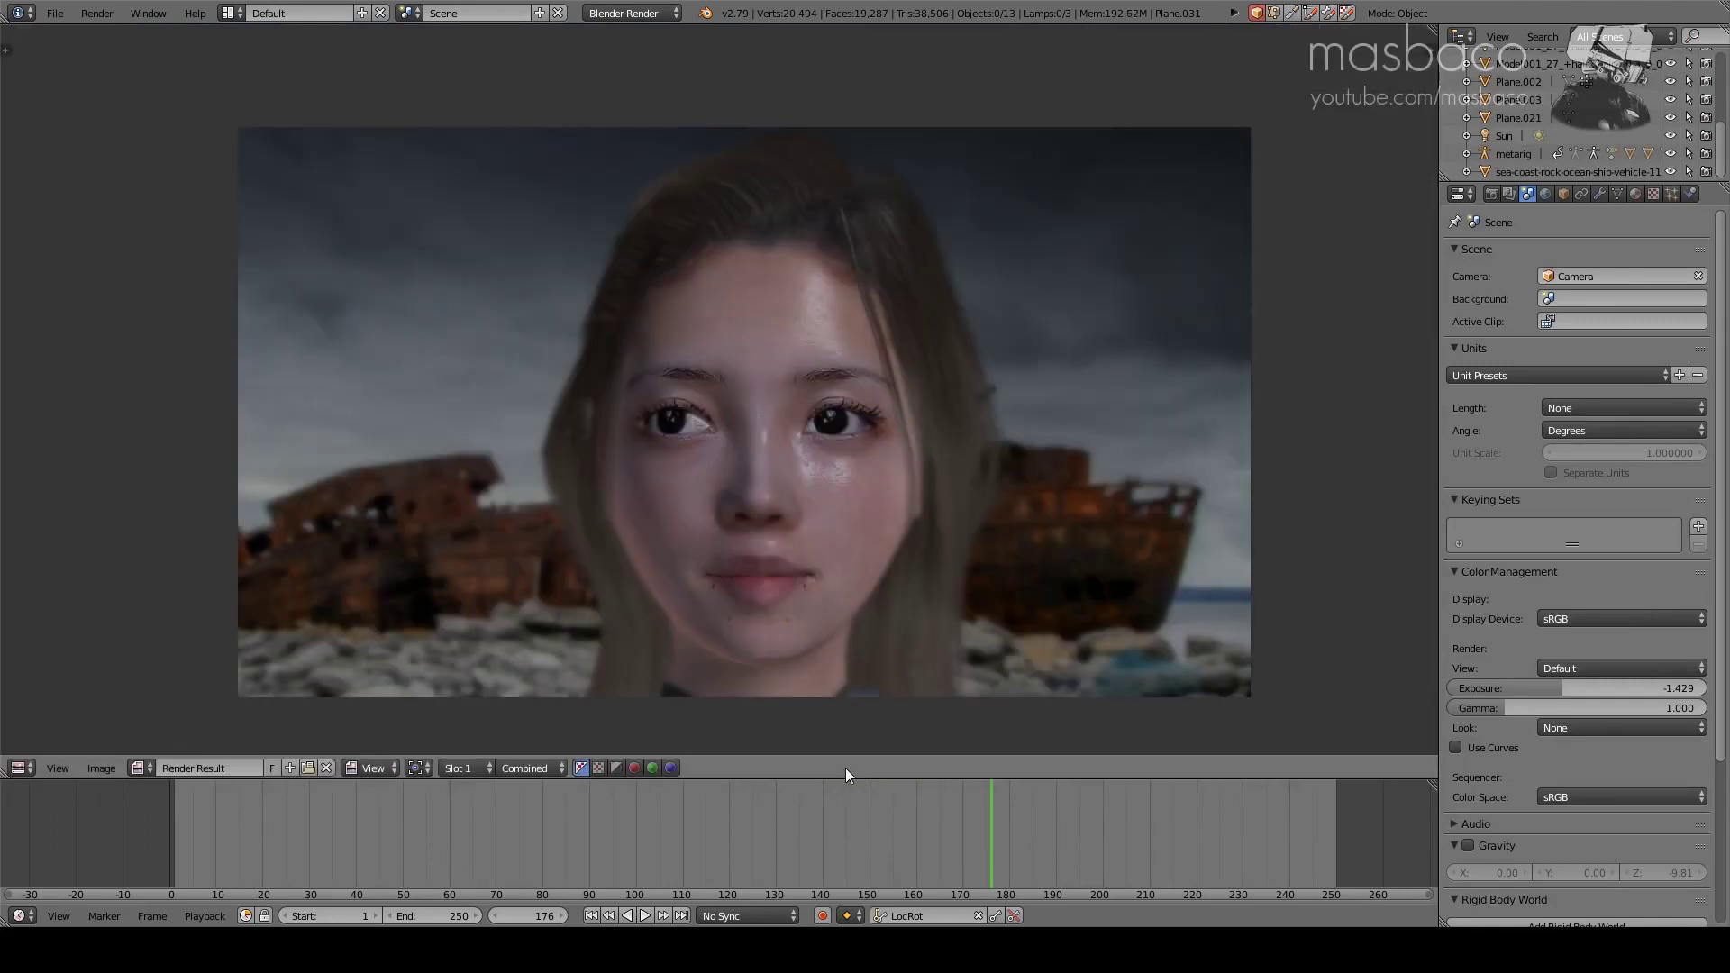
{"action": "left_click", "coordinate": [1604, 669]}
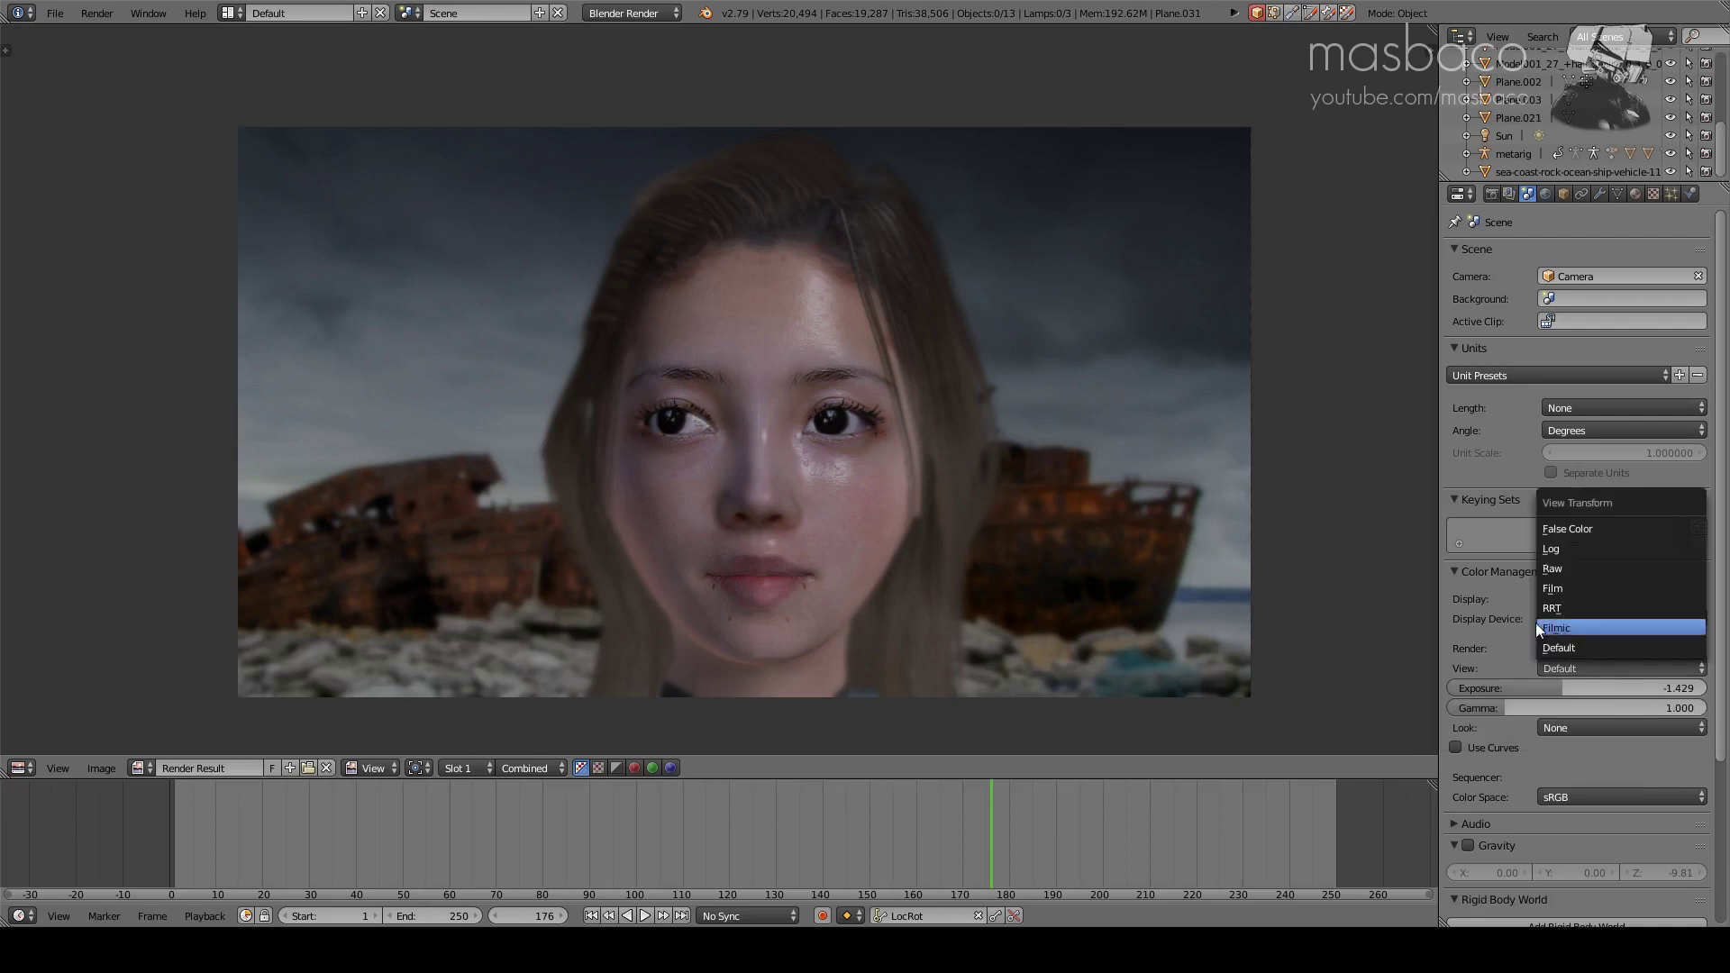
{"action": "left_click", "coordinate": [1554, 587]}
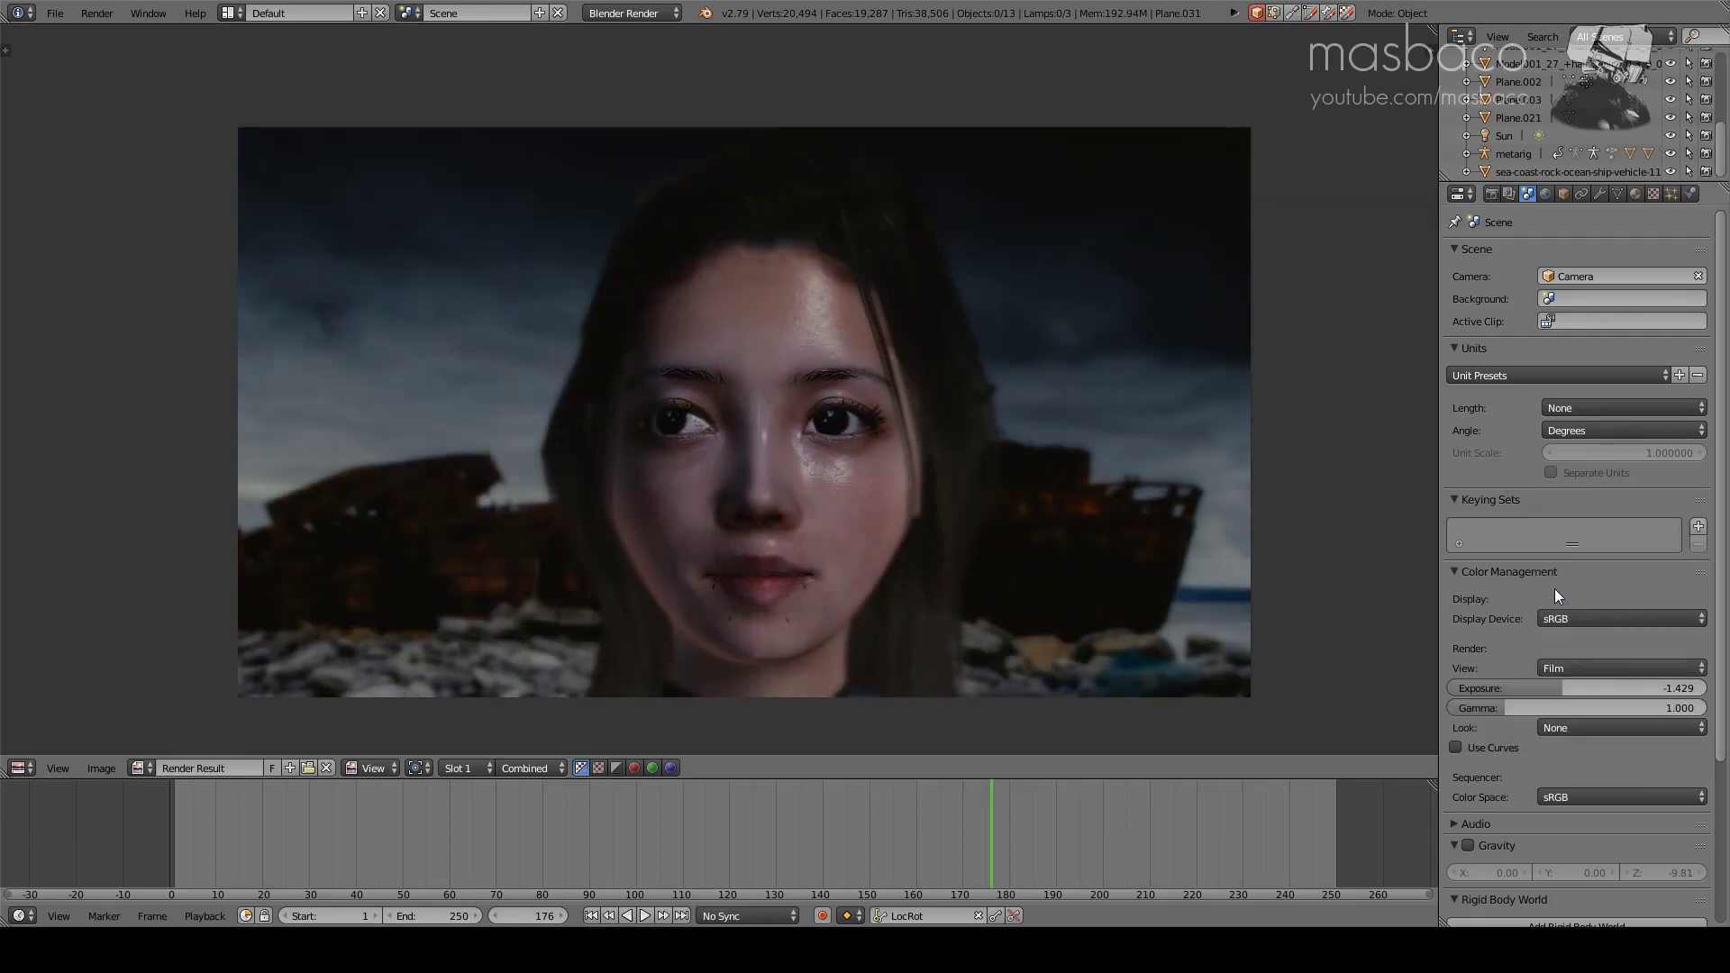
{"action": "left_click", "coordinate": [1569, 728]}
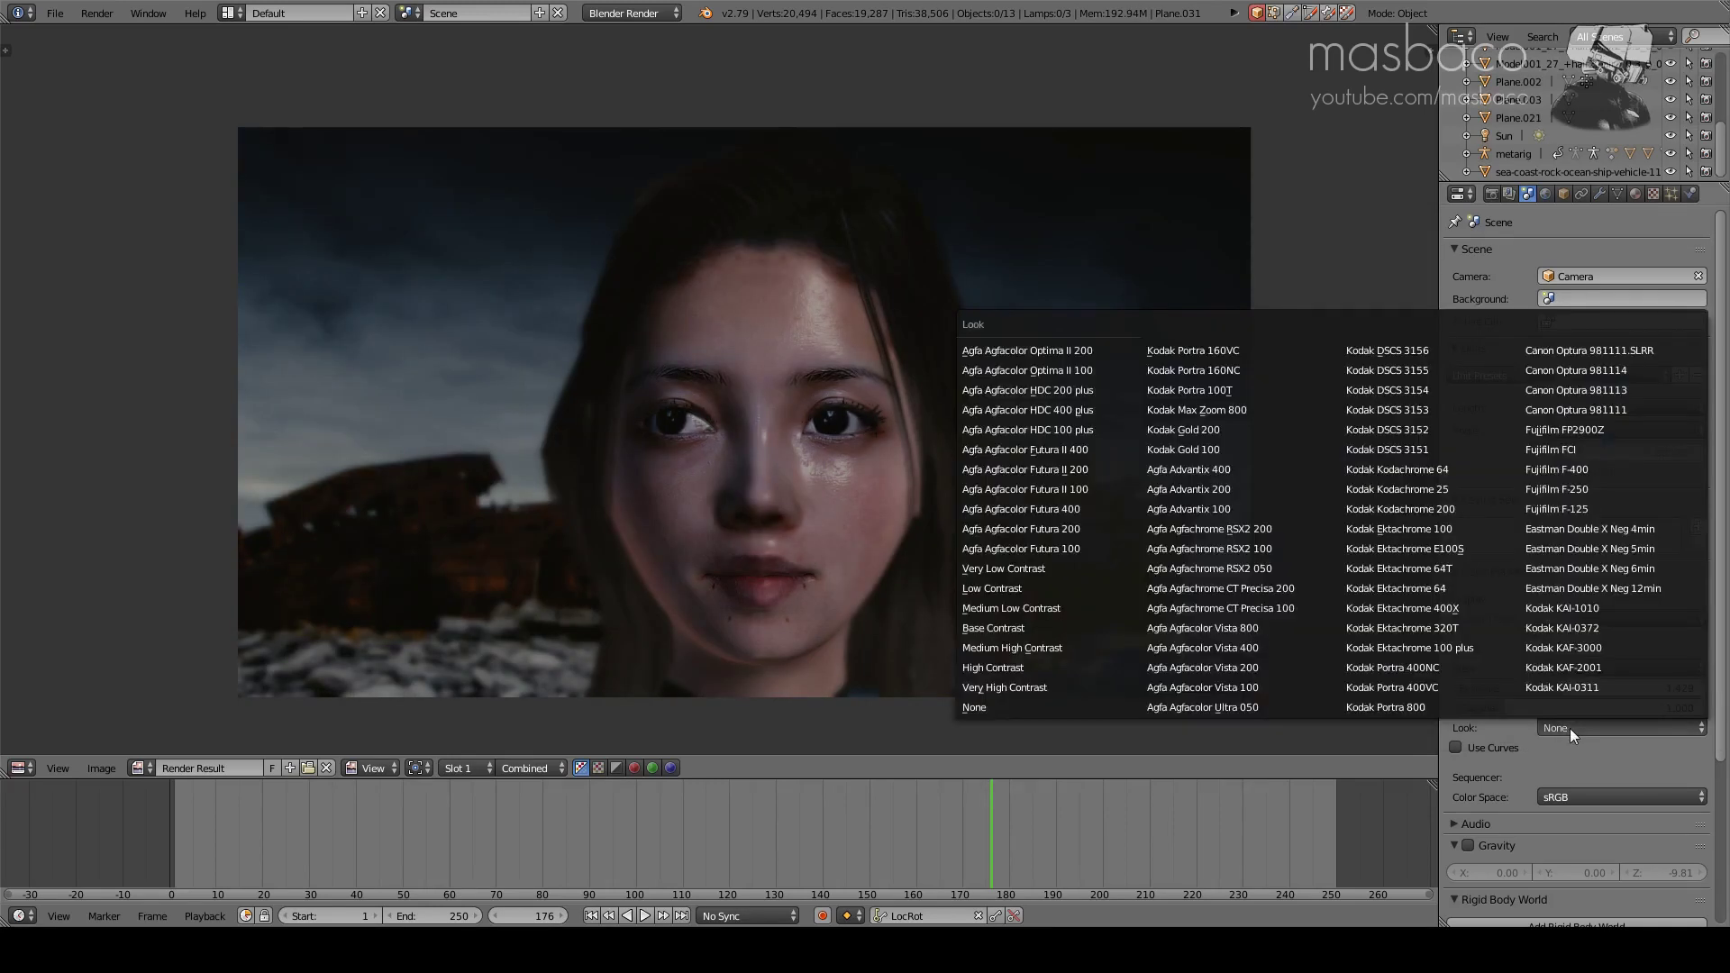
{"action": "left_click", "coordinate": [1198, 707]}
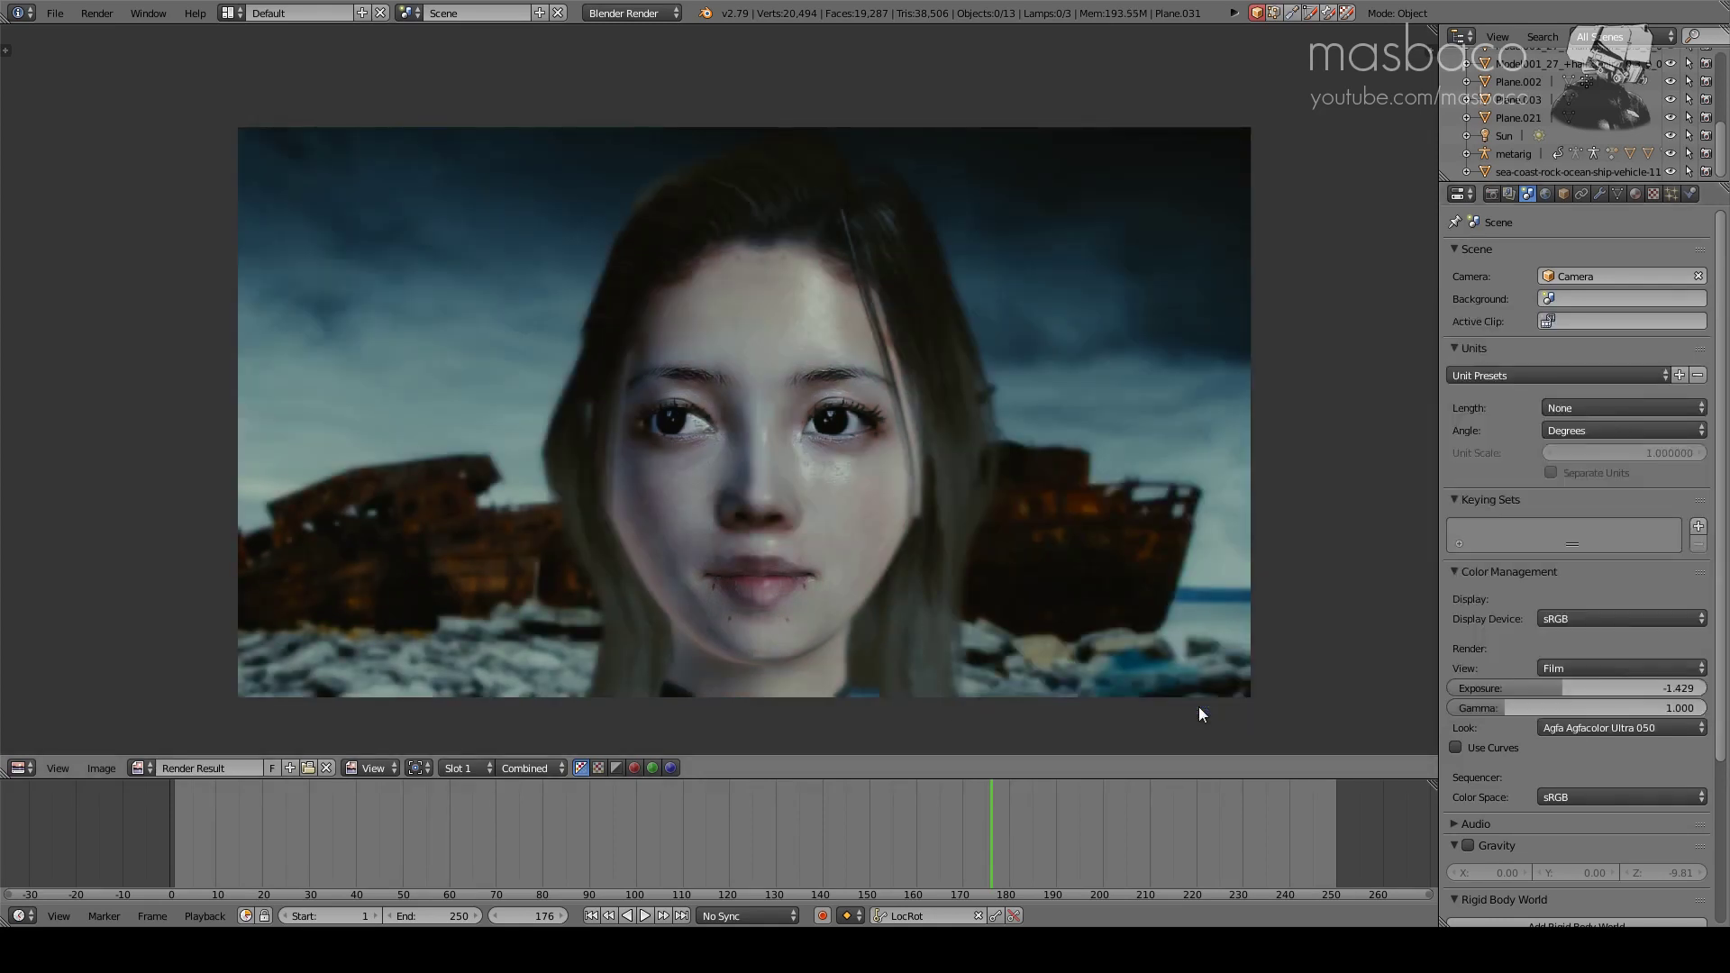
- Enable Use Curves, add a tone-curve point, and set exposure to -0.714
{"action": "scroll", "coordinate": [1560, 701], "scroll_direction": "down", "scroll_amount": 2}
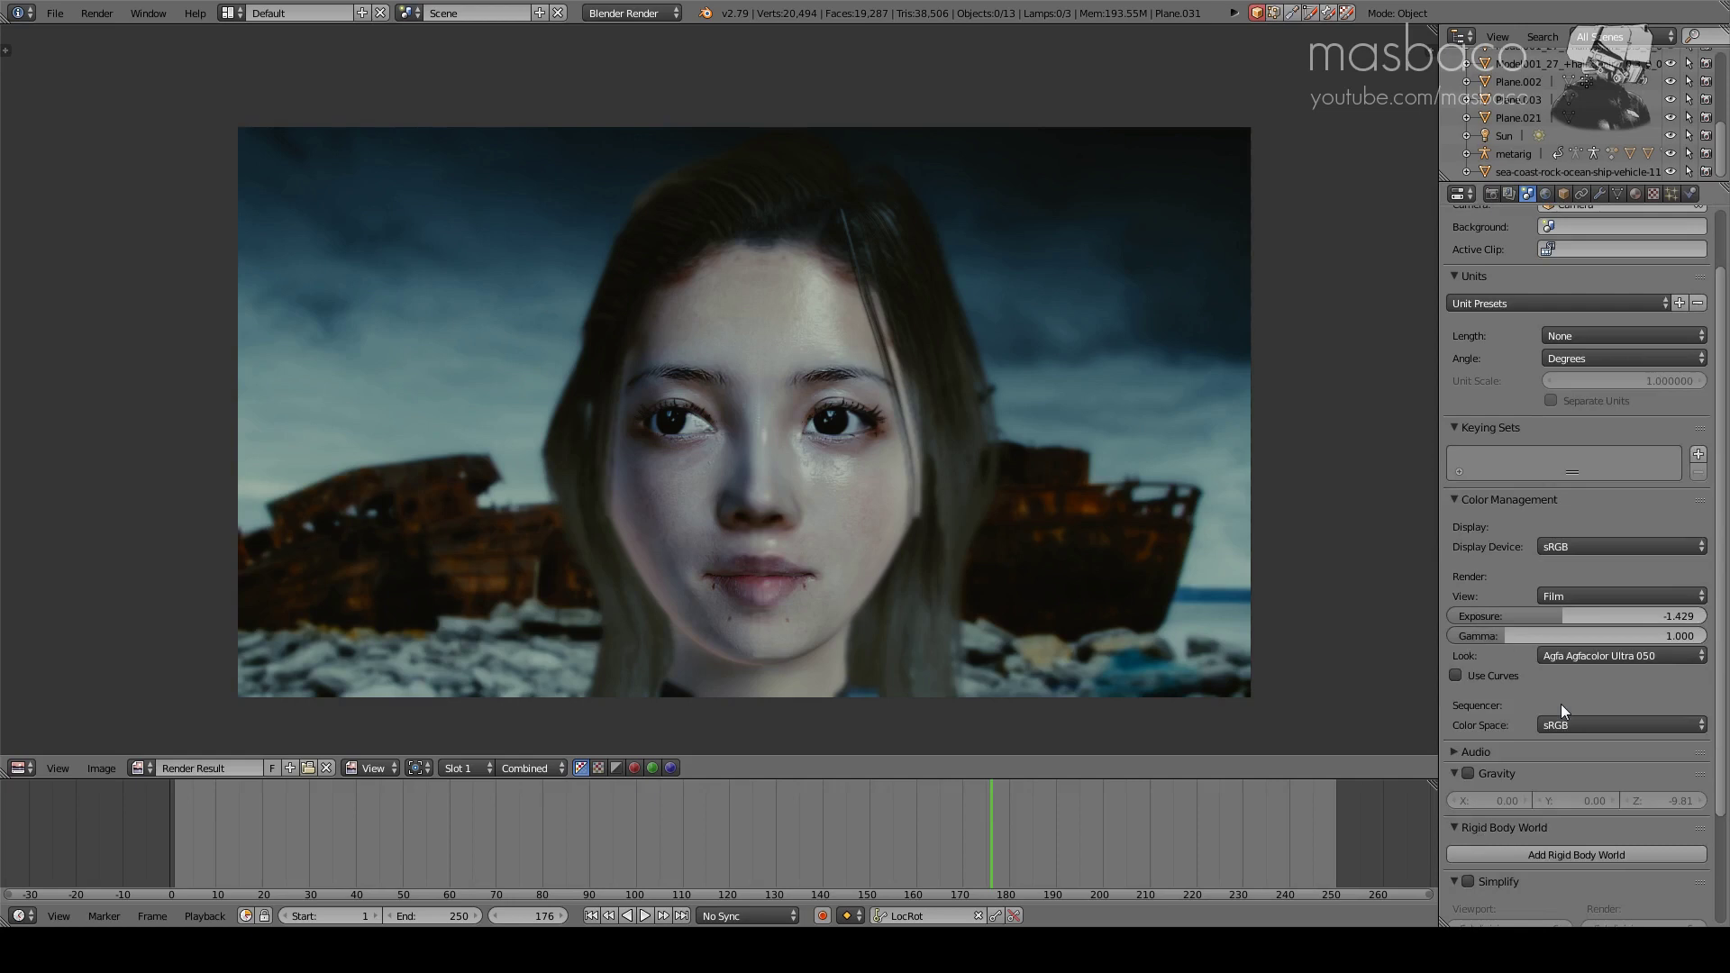
{"action": "left_click", "coordinate": [1456, 675]}
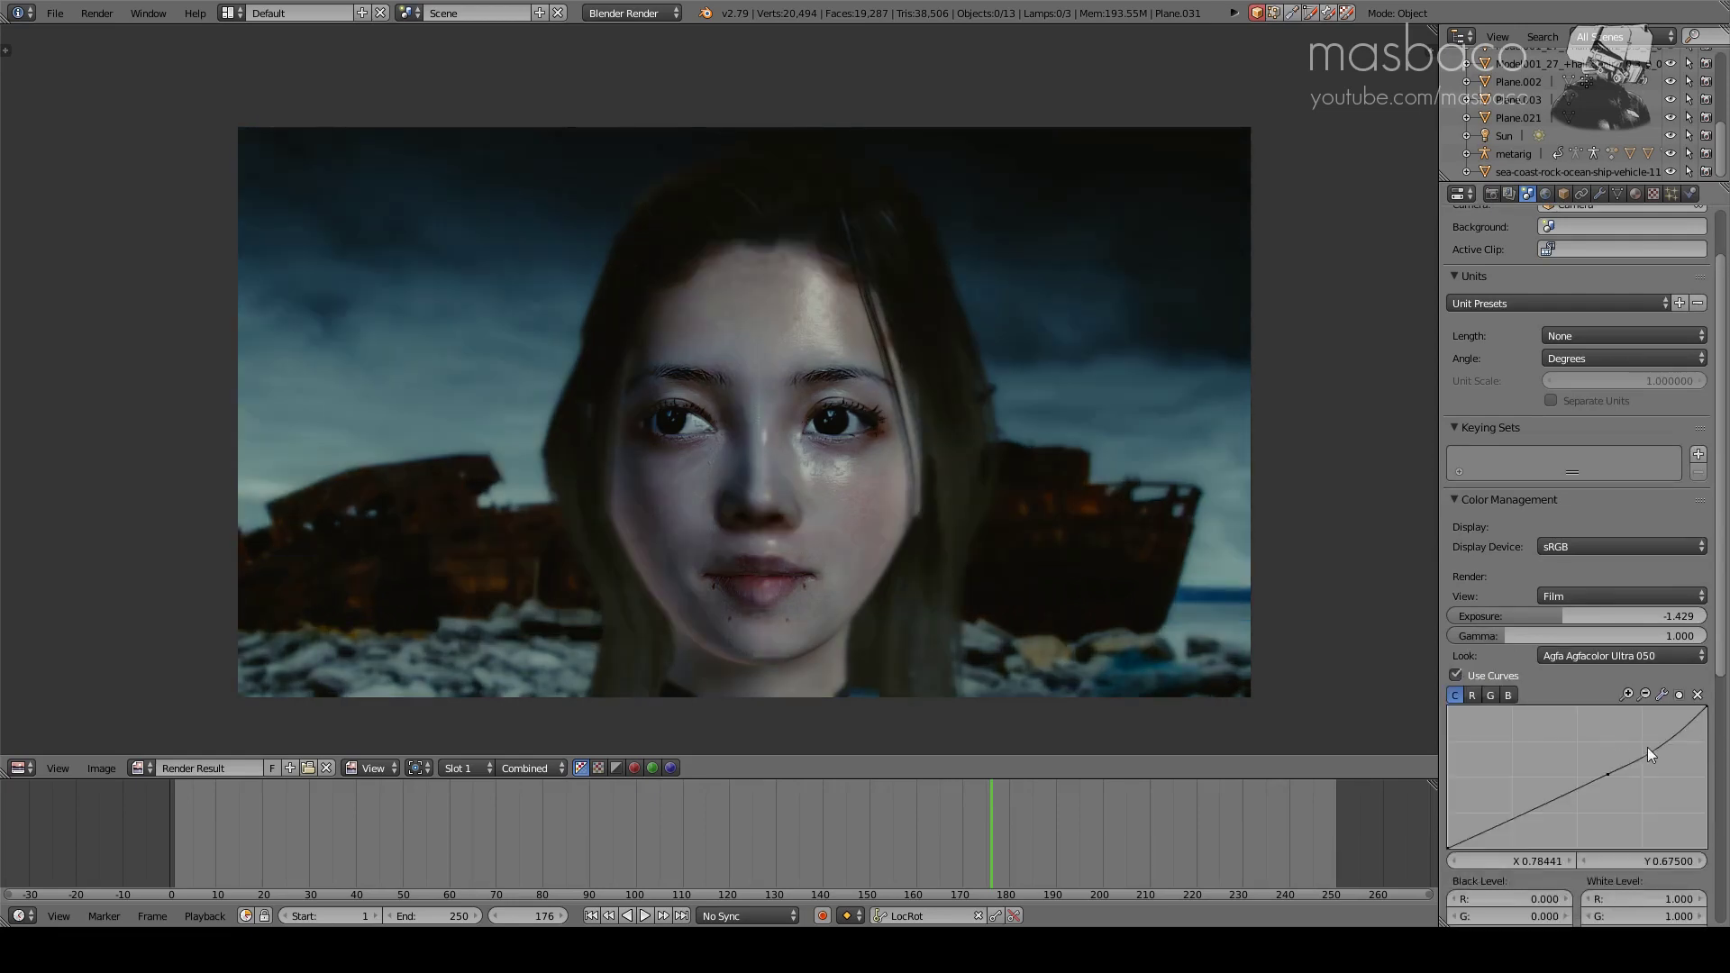
{"action": "left_click_drag", "start_coordinate": [1609, 770], "coordinate": [1625, 765]}
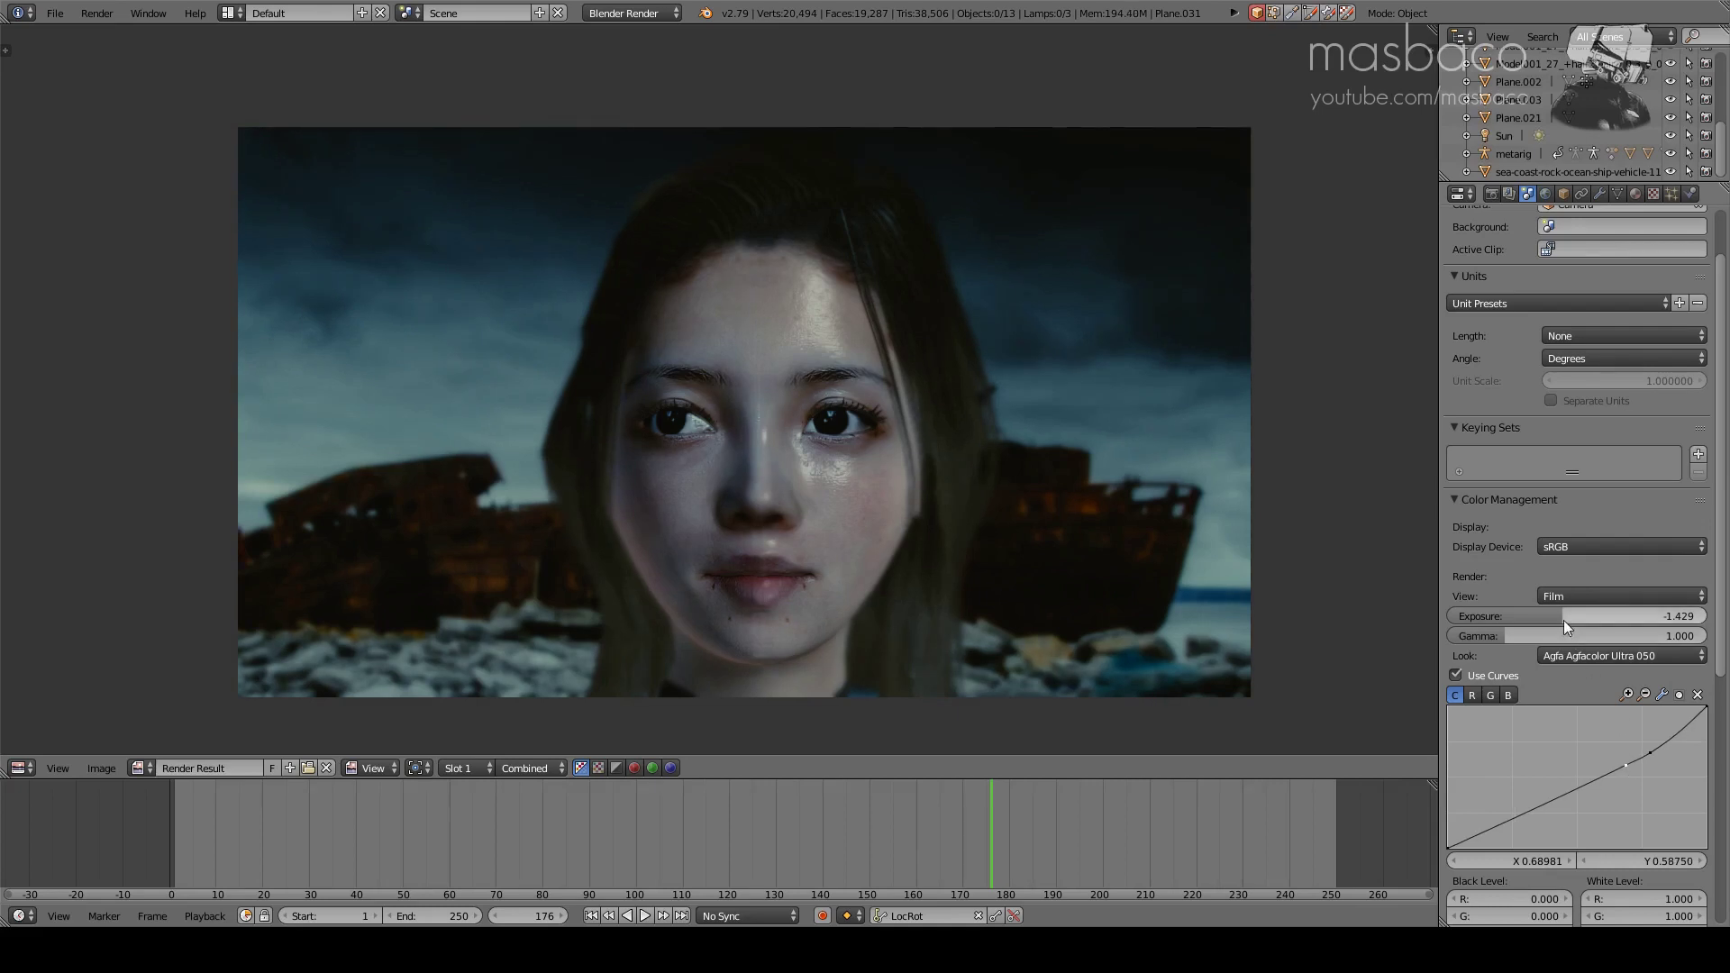
{"action": "left_click_drag", "start_coordinate": [1577, 616], "coordinate": [1609, 616]}
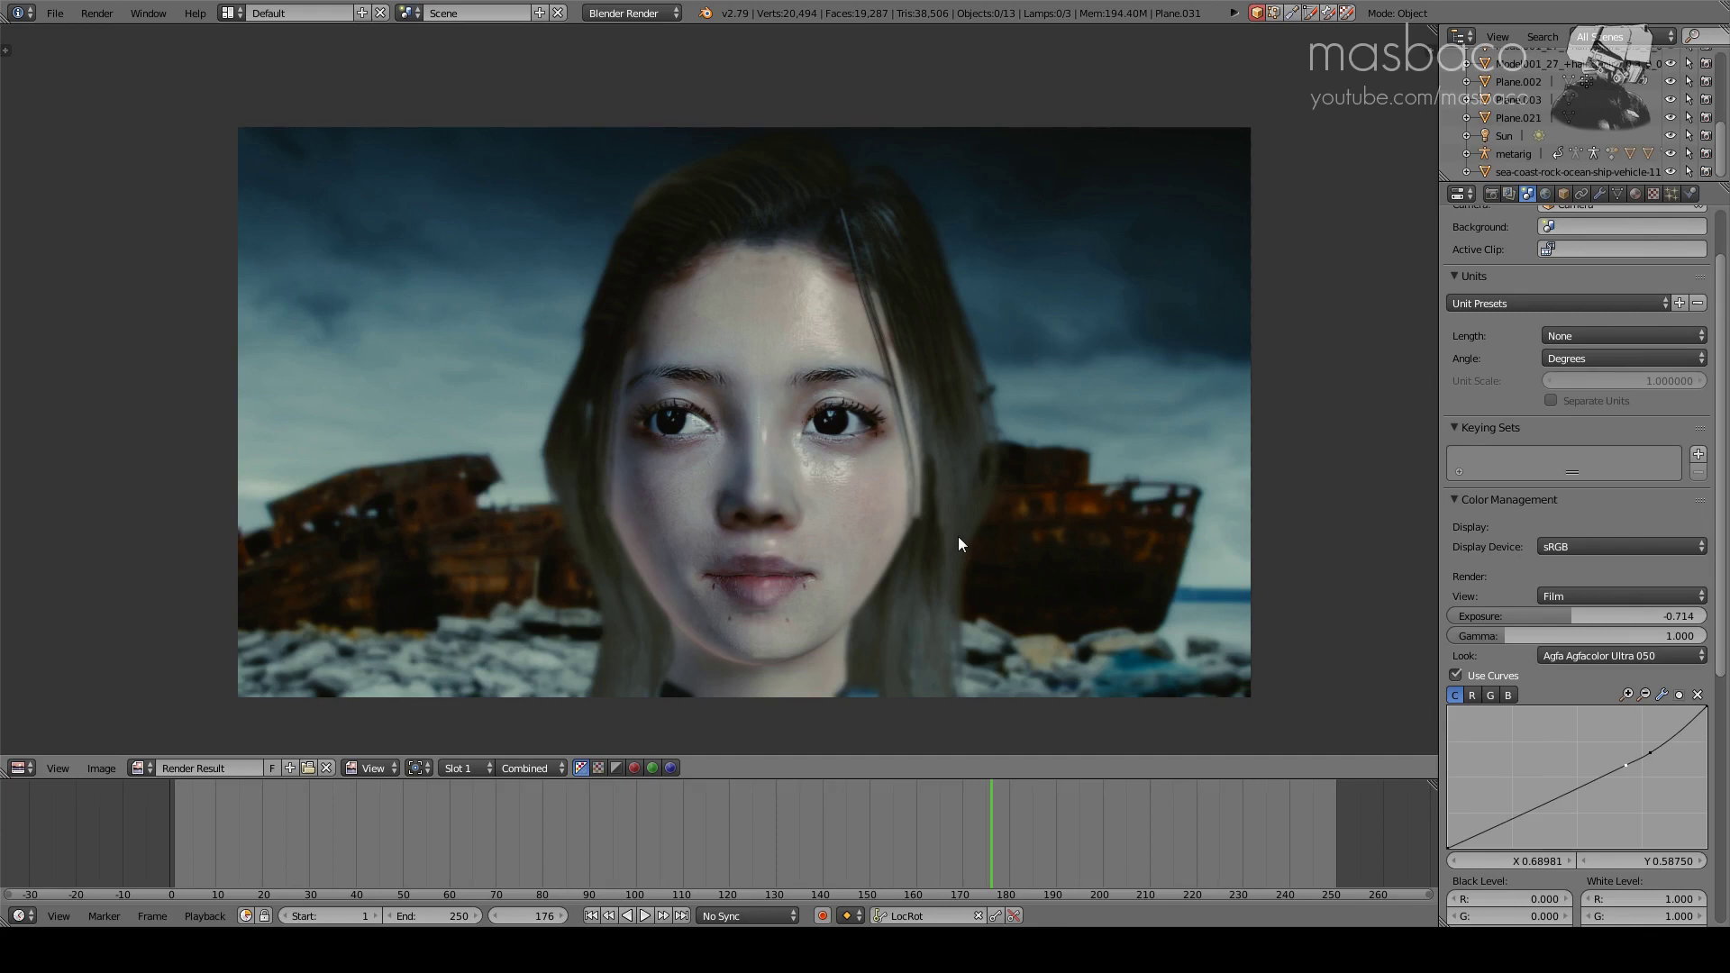
- Frame the head, show its kulit wajah material, and split the viewport in two
{"action": "key", "text": "Escape"}
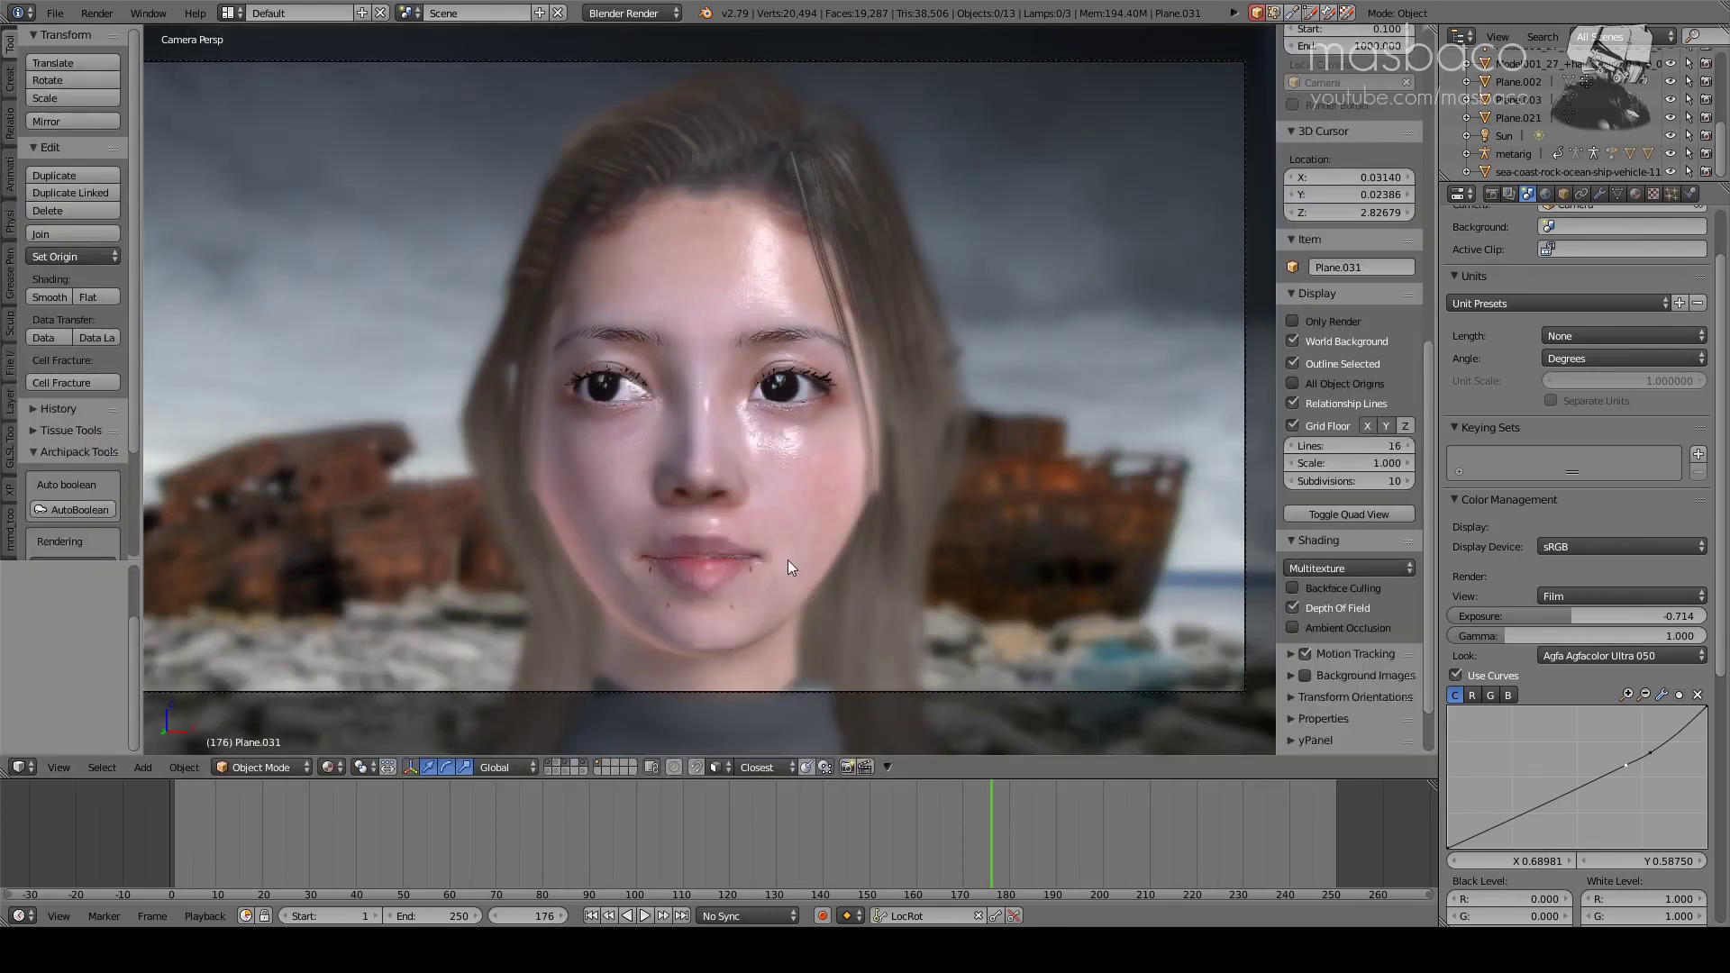
{"action": "right_click", "coordinate": [786, 545]}
{"action": "key", "text": "KP_Decimal"}
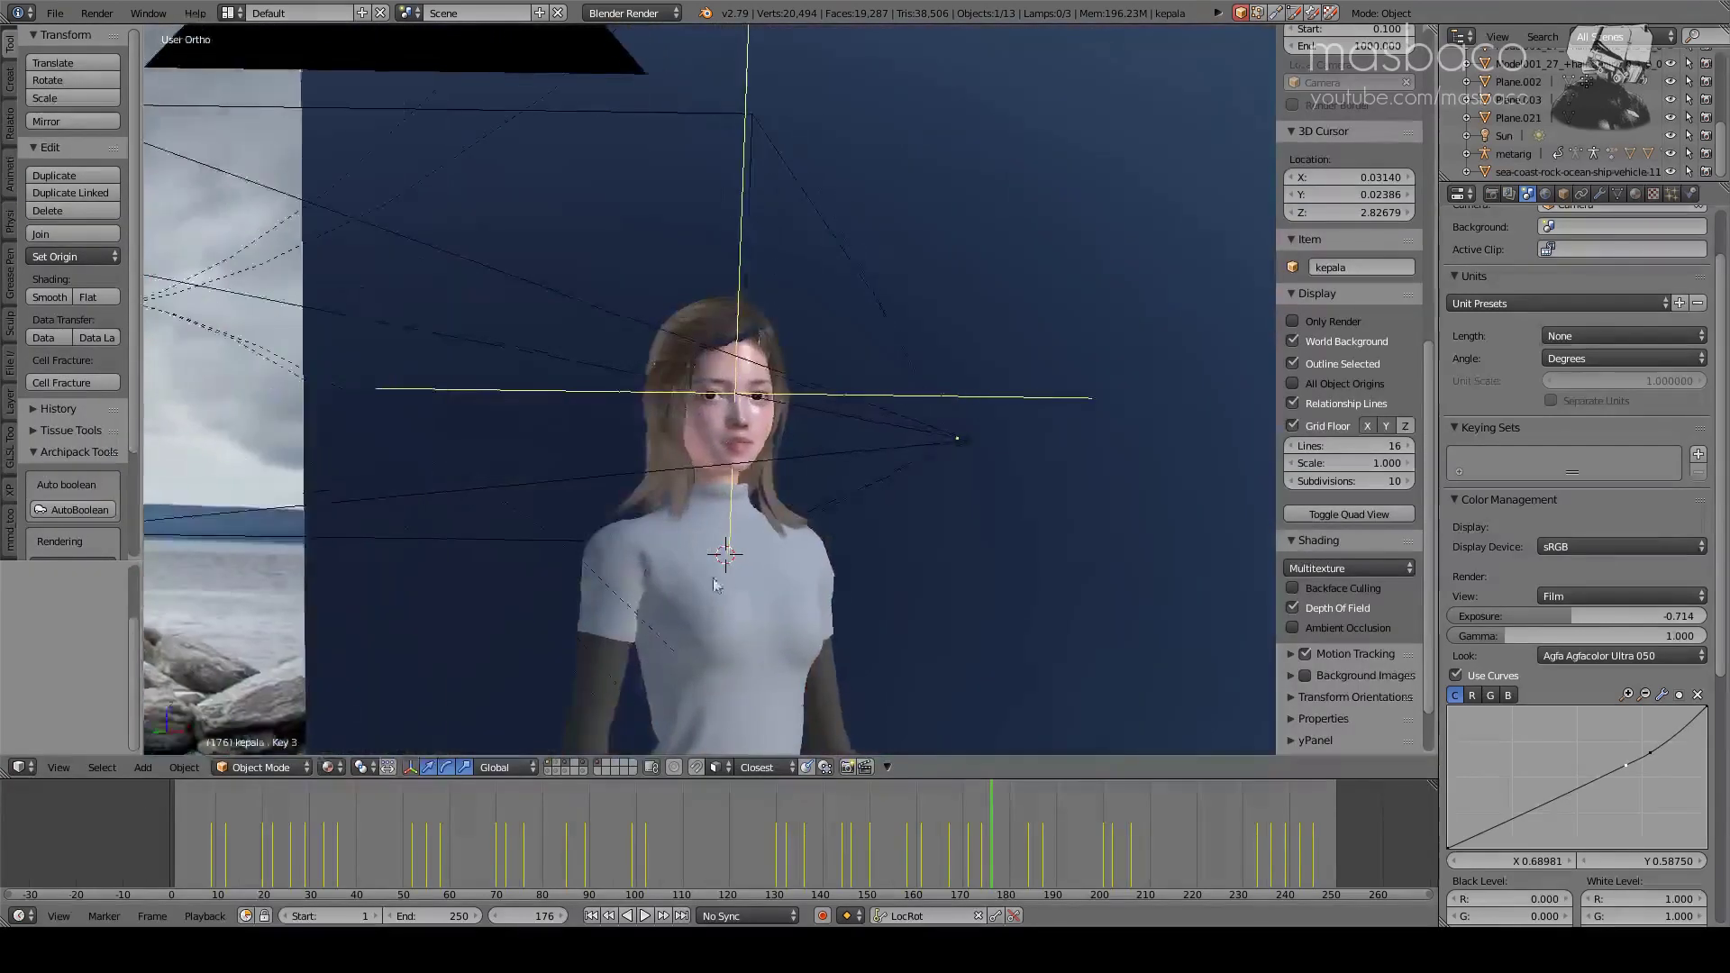
{"action": "scroll", "coordinate": [702, 505], "scroll_direction": "up", "scroll_amount": 4}
{"action": "scroll", "coordinate": [719, 405], "scroll_direction": "up", "scroll_amount": 3}
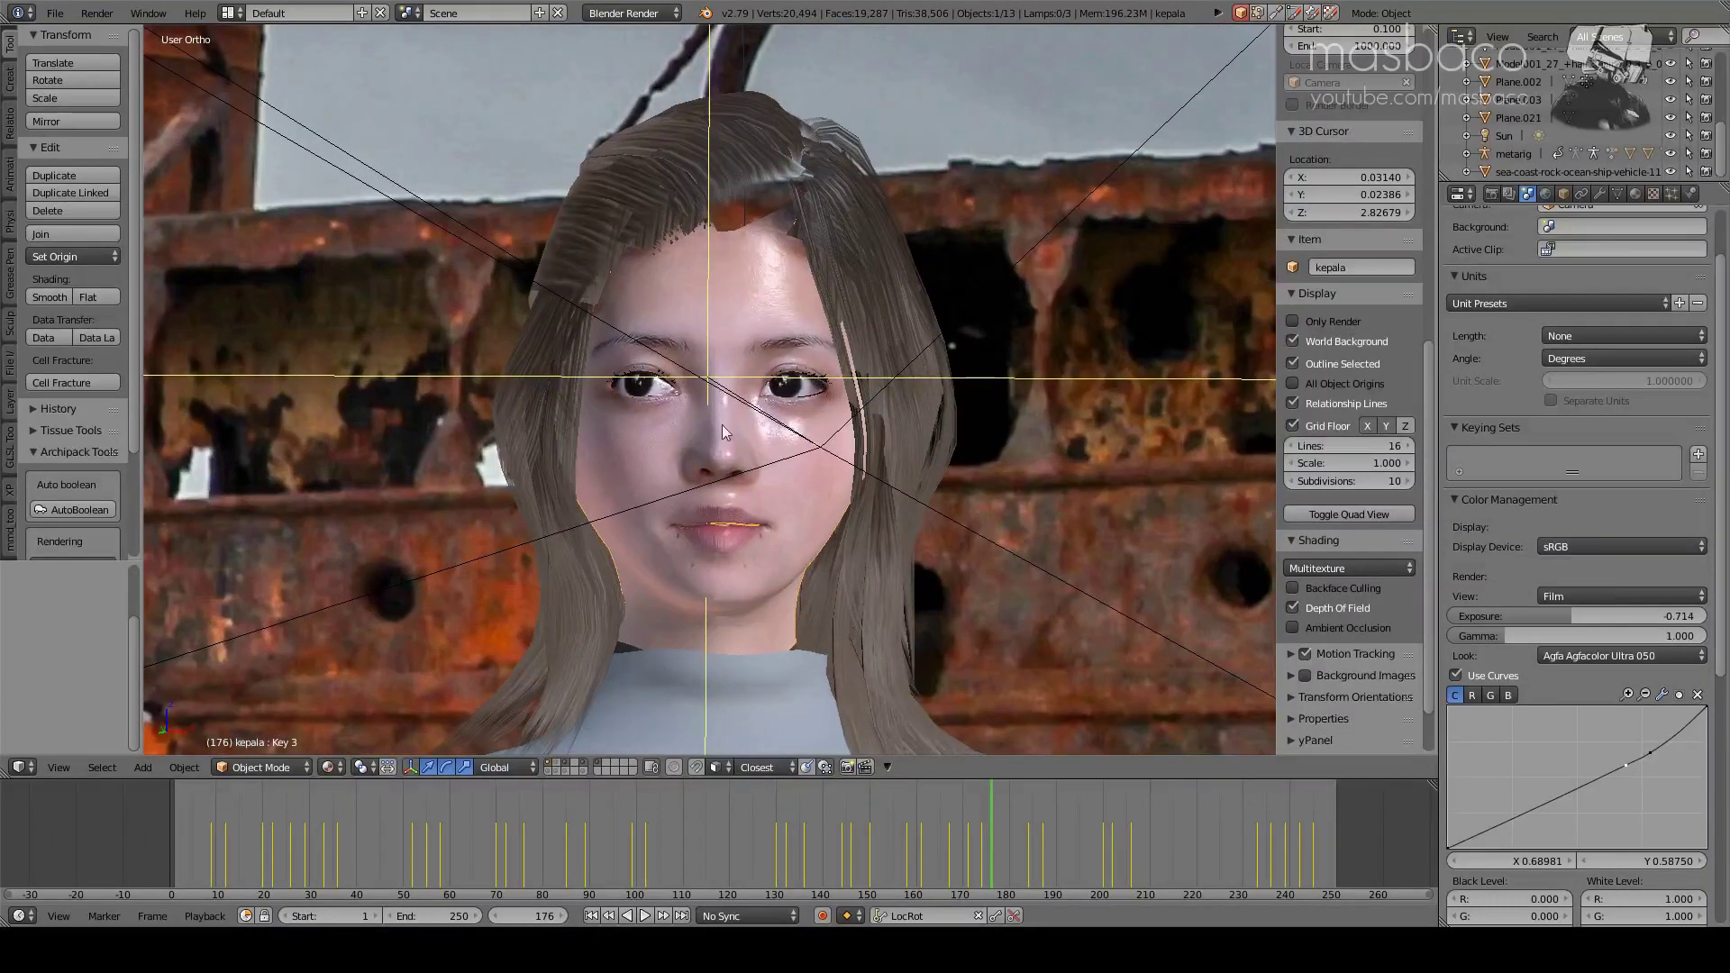
{"action": "left_click", "coordinate": [1638, 197]}
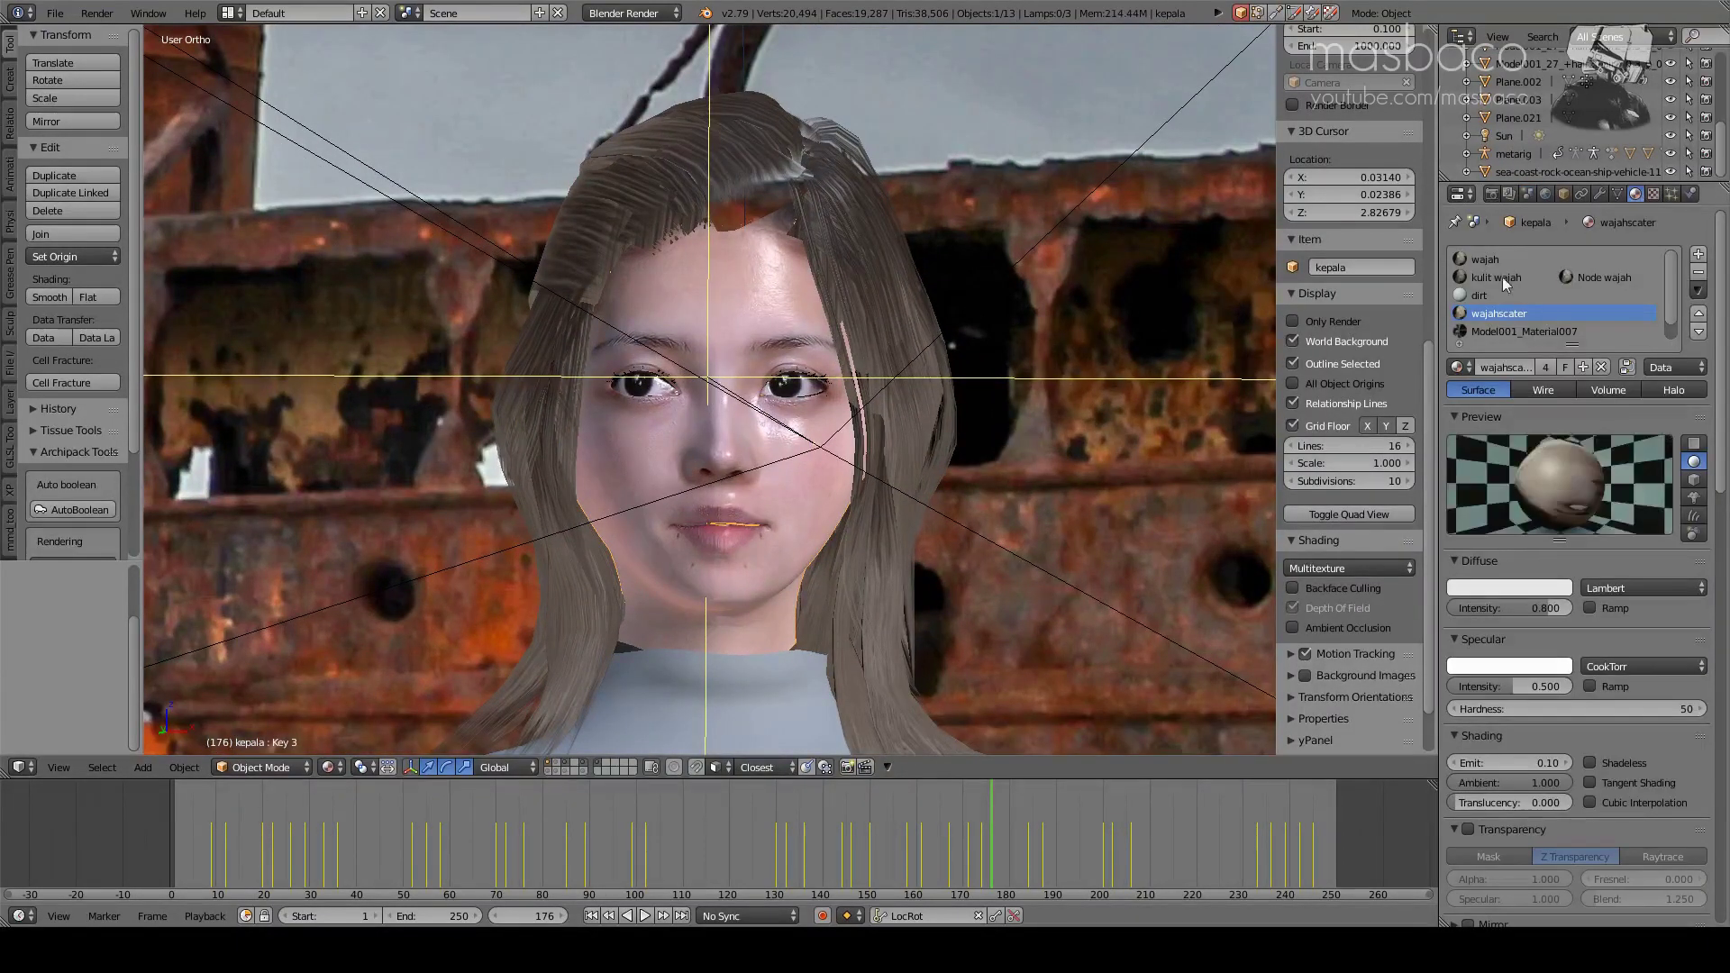
{"action": "left_click", "coordinate": [1474, 278]}
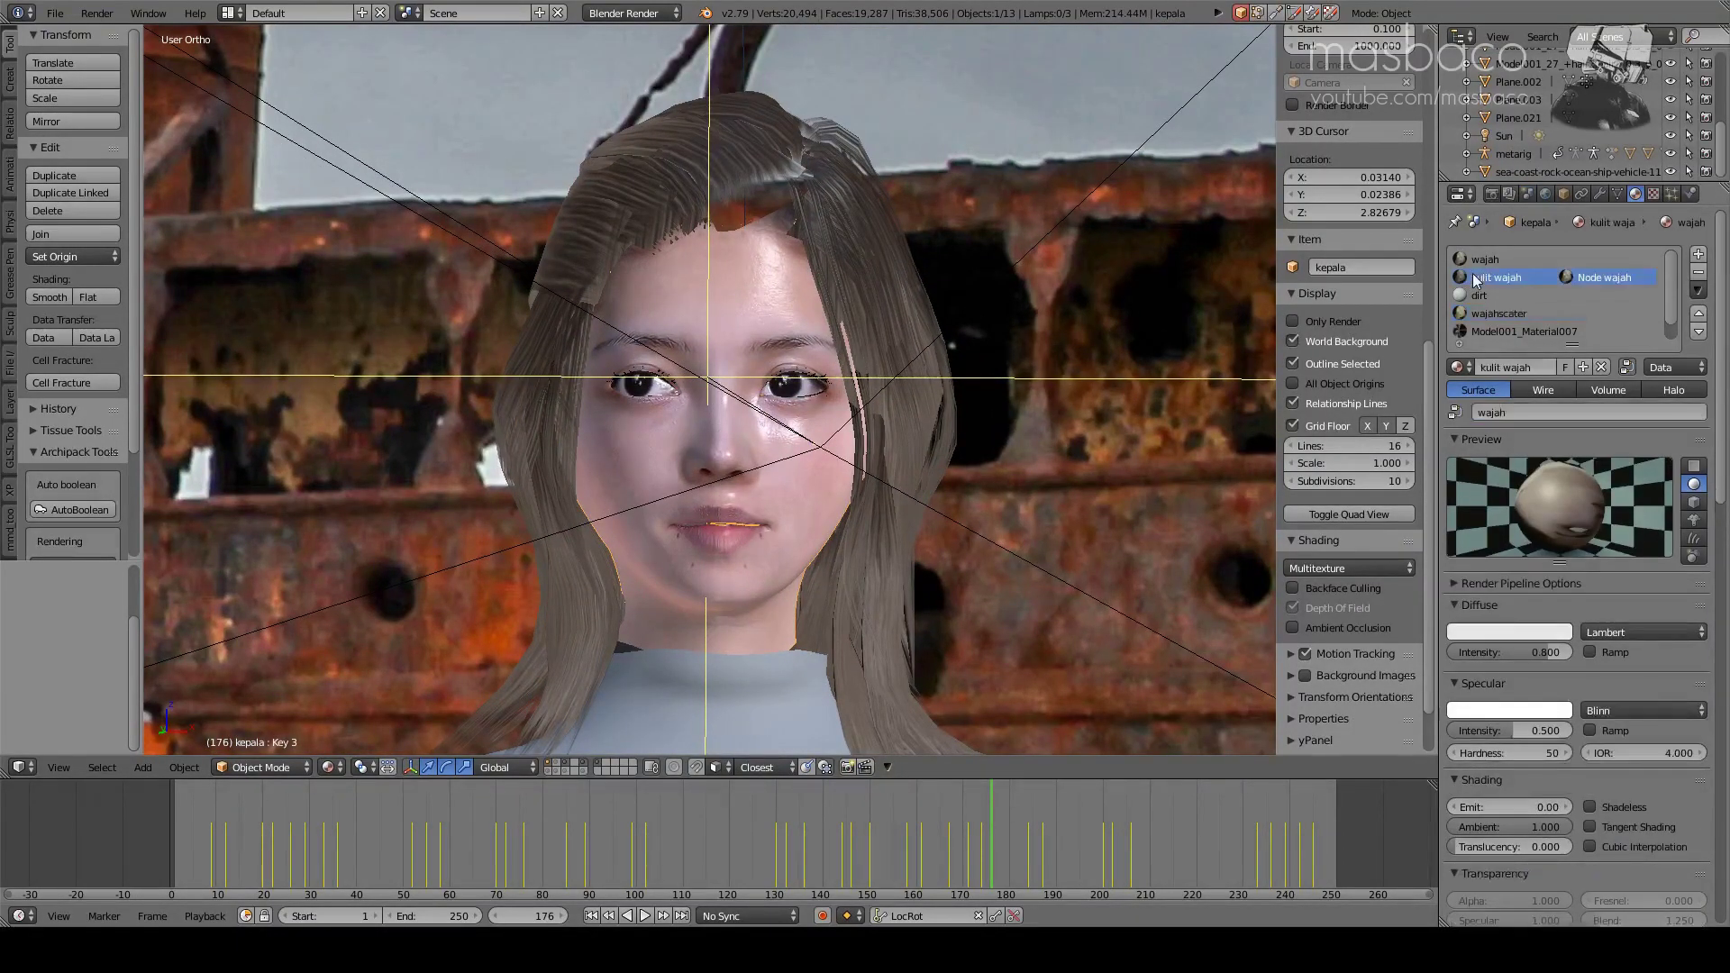
{"action": "left_click_drag", "start_coordinate": [1431, 29], "coordinate": [868, 47]}
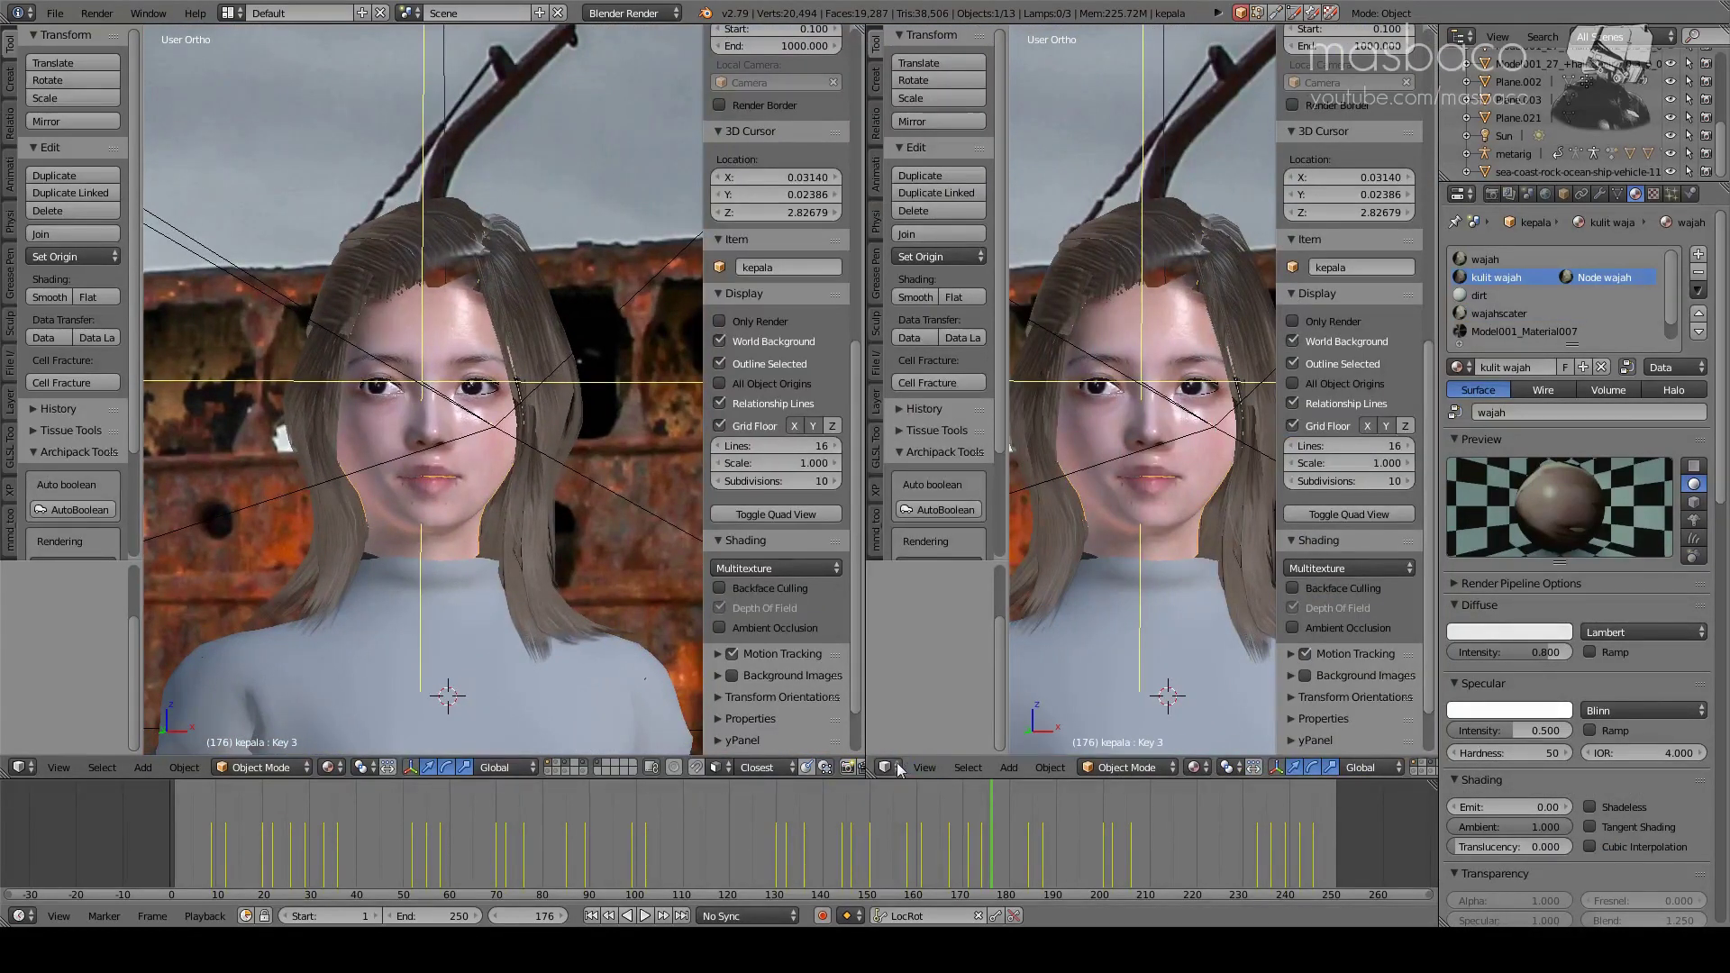
- Turn the right view into a widened node editor showing the material's shader tree
{"action": "left_click", "coordinate": [889, 767]}
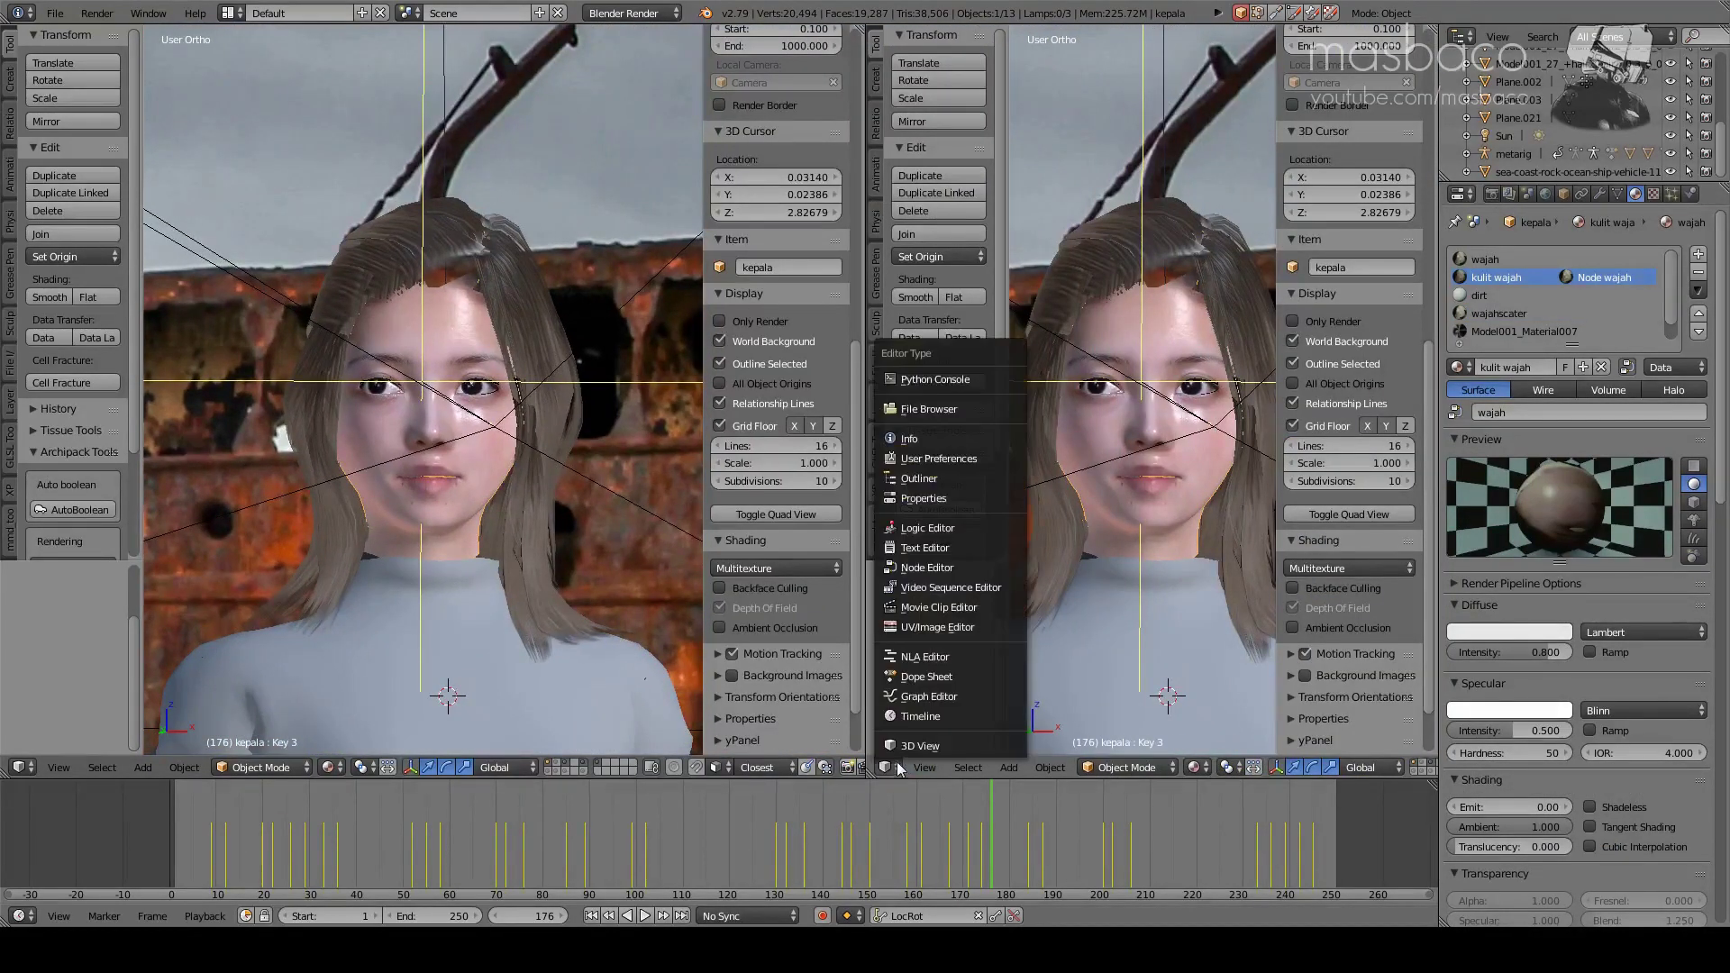
{"action": "left_click", "coordinate": [926, 571]}
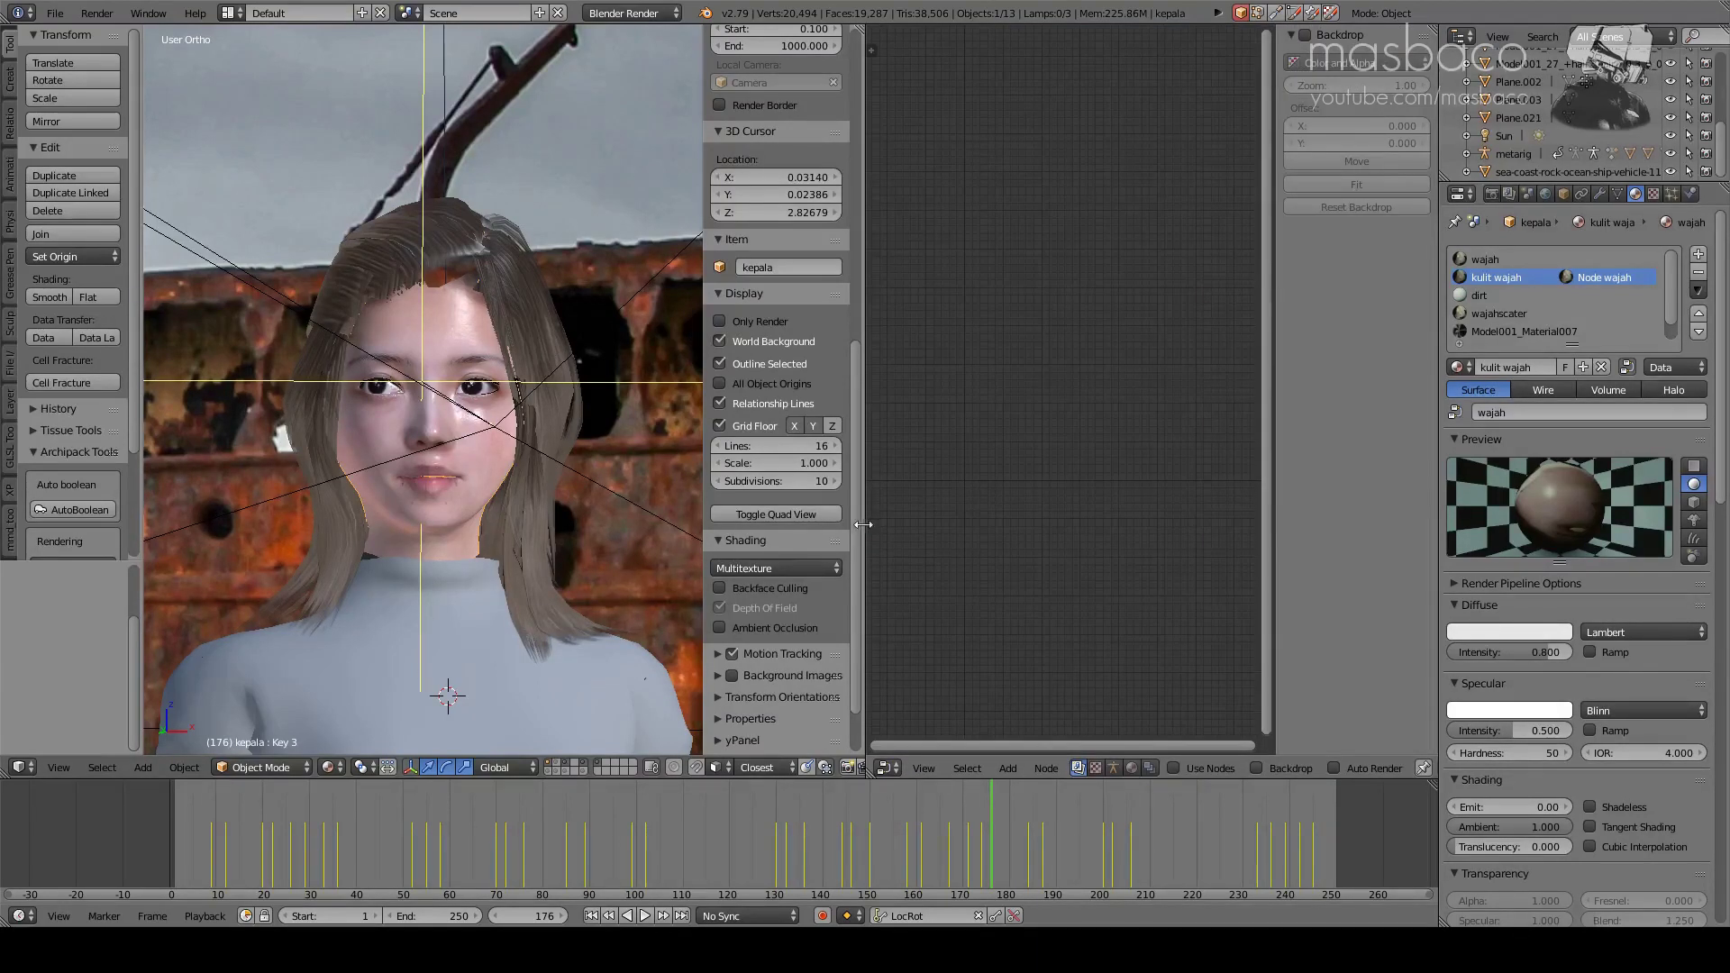
{"action": "left_click_drag", "start_coordinate": [863, 525], "coordinate": [624, 530]}
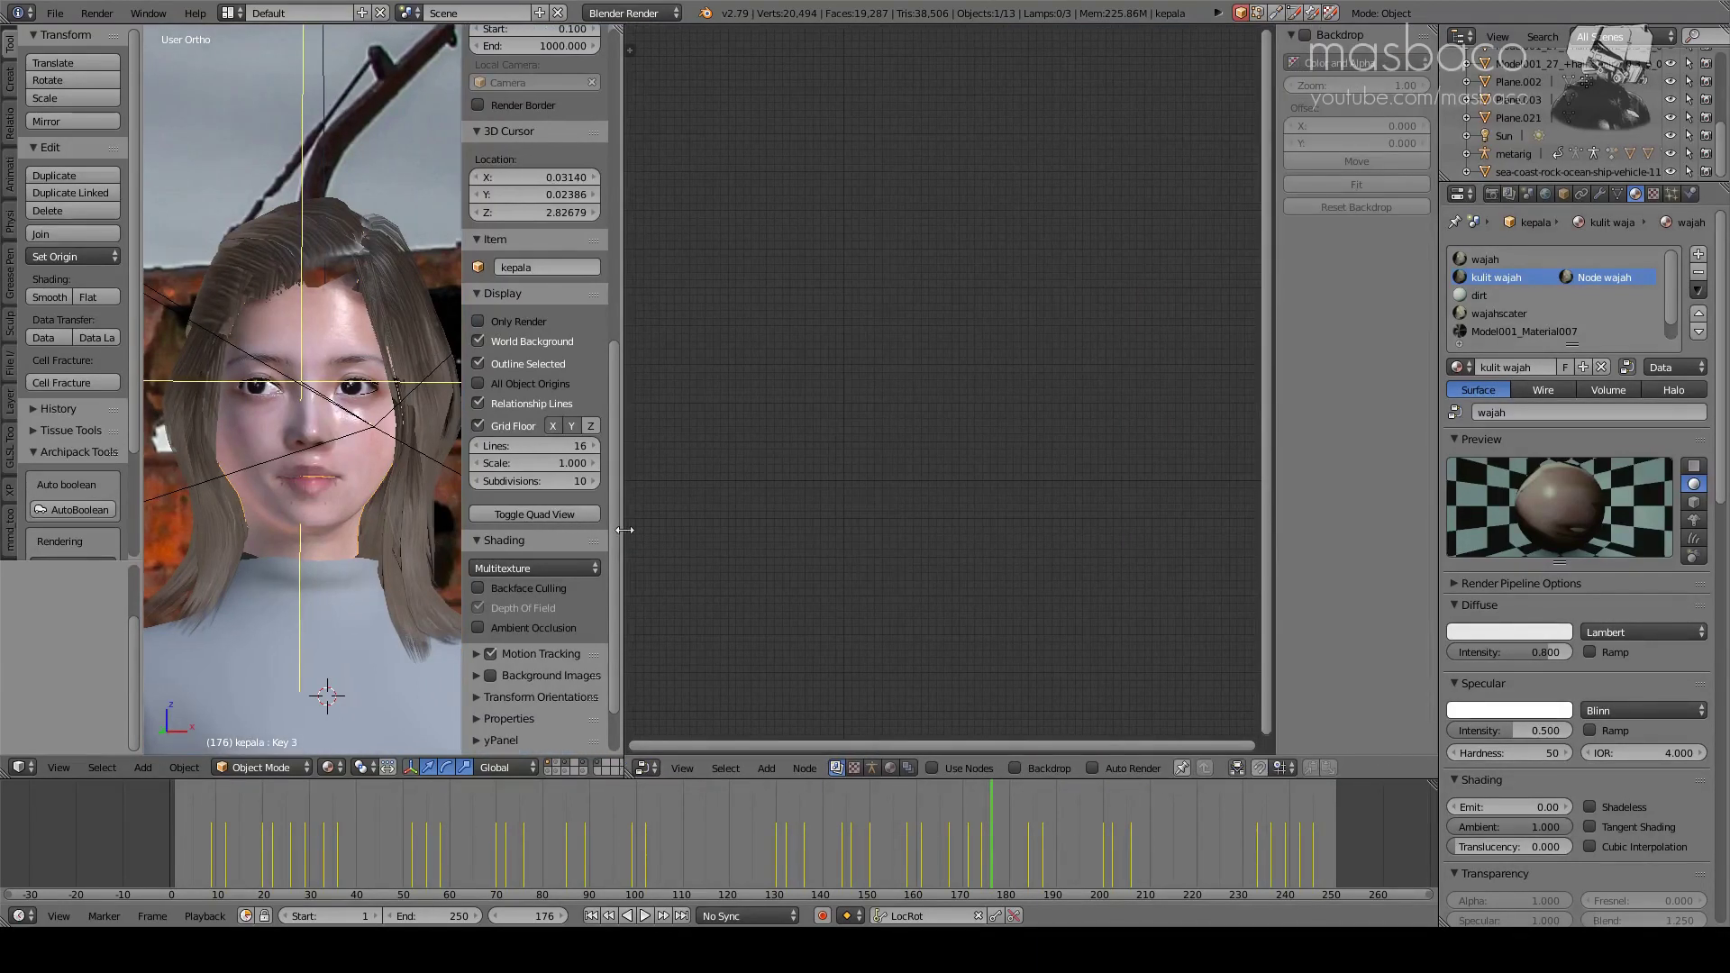
{"action": "left_click", "coordinate": [889, 767]}
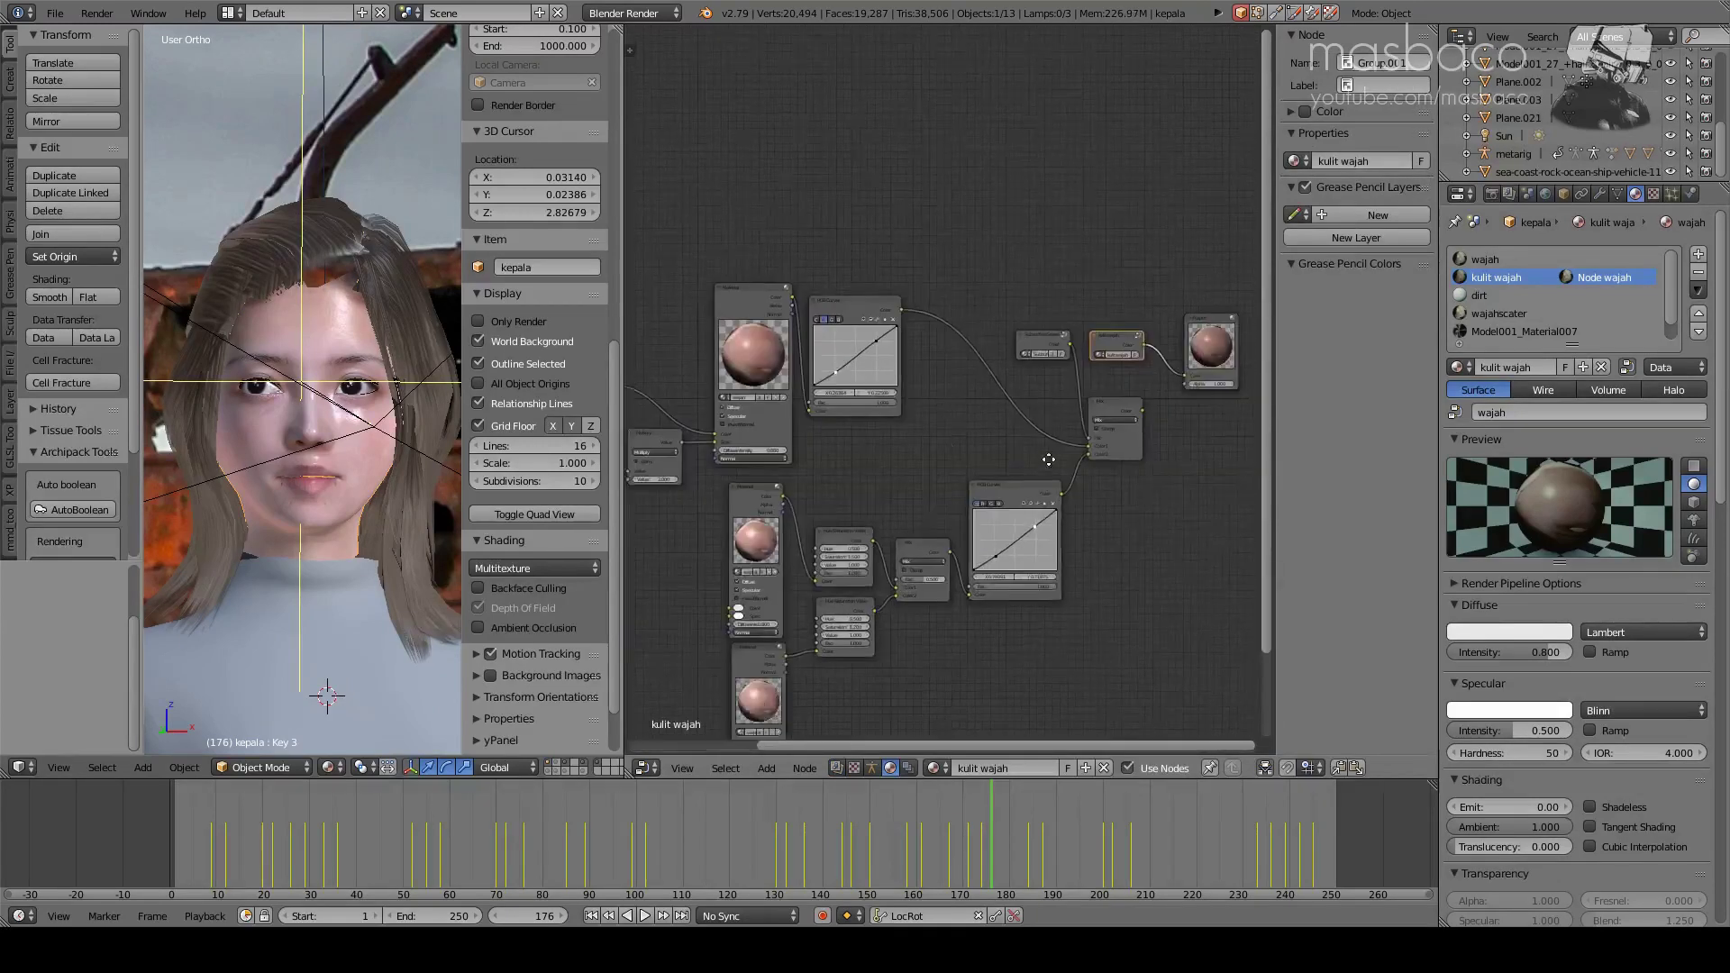
- Browse the texture, Material, RGB Curves, Hue Saturation Value and Mix nodes
{"action": "middle_click_drag", "start_coordinate": [1050, 461], "coordinate": [976, 516]}
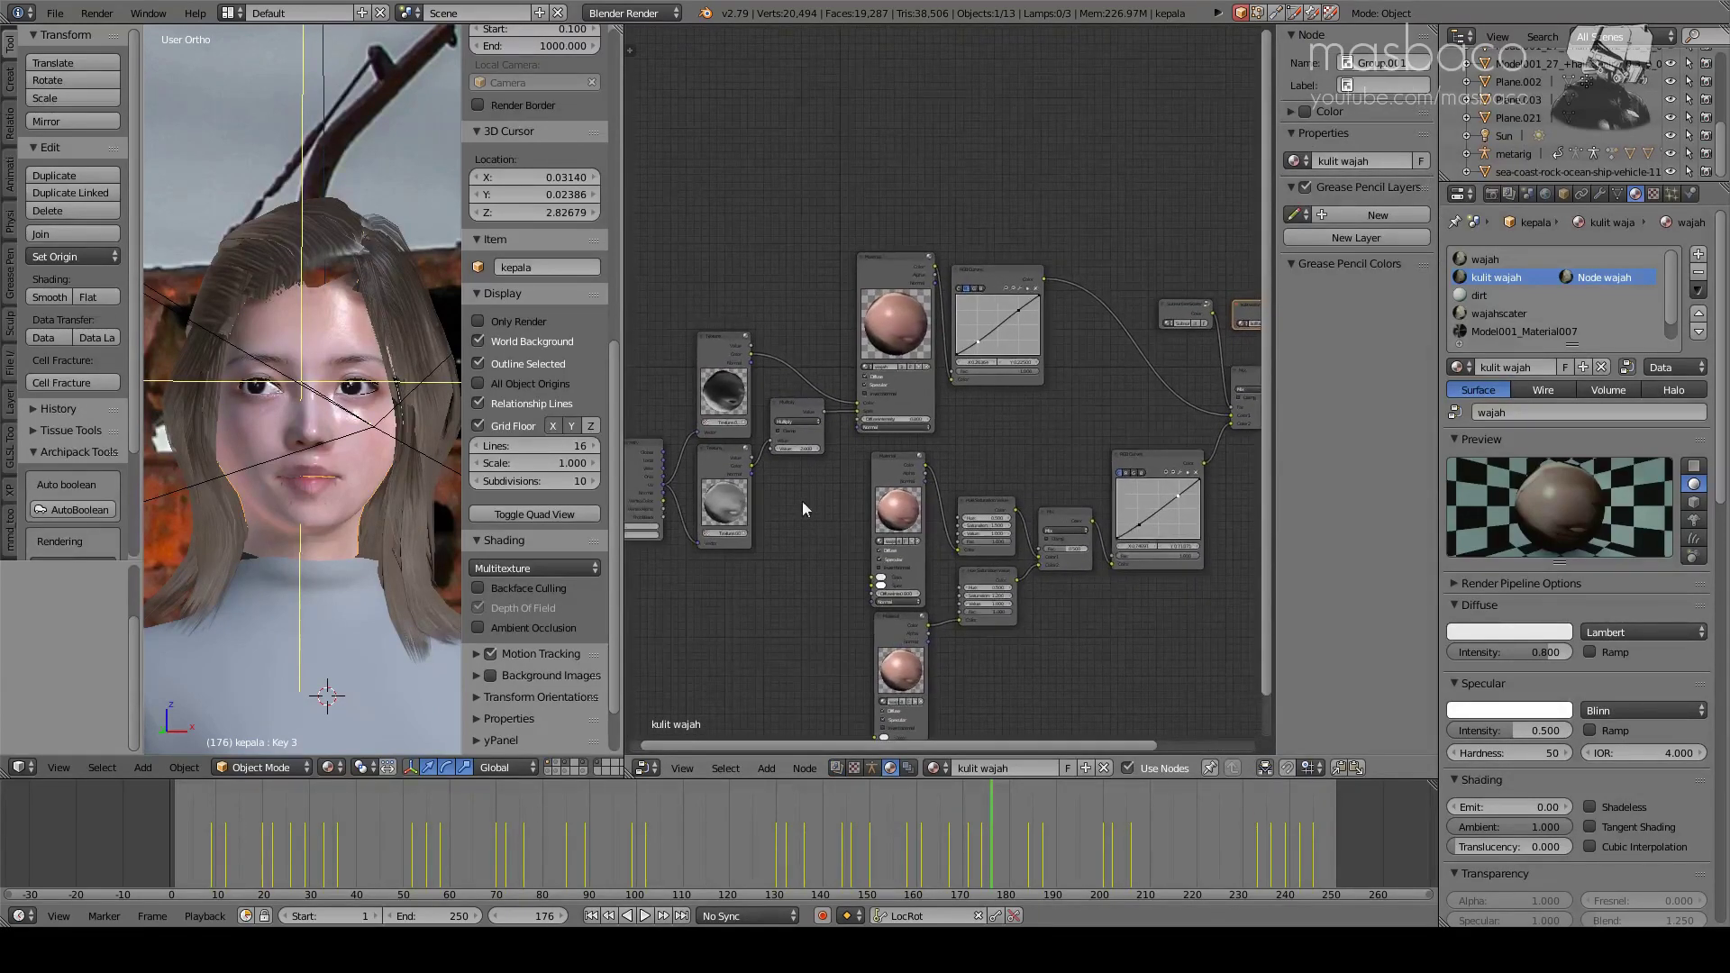
{"action": "scroll", "coordinate": [888, 422], "scroll_direction": "up", "scroll_amount": 2}
{"action": "scroll", "coordinate": [901, 407], "scroll_direction": "up", "scroll_amount": 2}
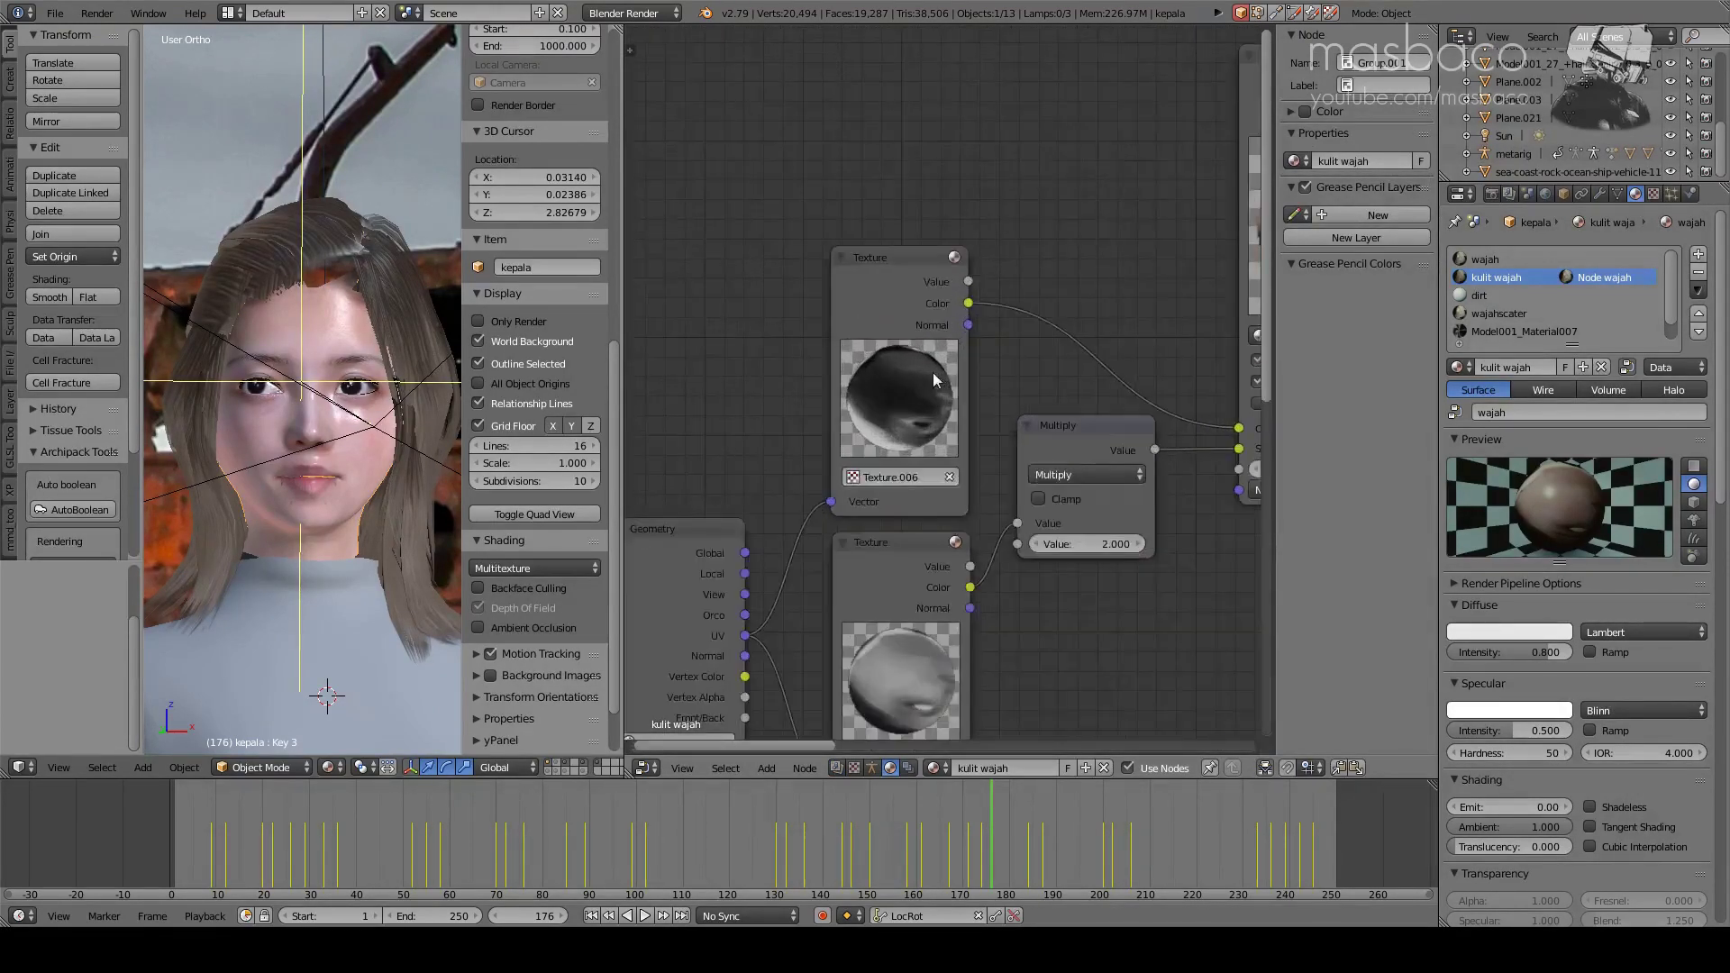
{"action": "scroll", "coordinate": [932, 371], "scroll_direction": "up", "scroll_amount": 2}
{"action": "mouse_move", "coordinate": [893, 526]}
{"action": "middle_mouse_down"}
{"action": "mouse_move", "coordinate": [896, 217]}
{"action": "mouse_move", "coordinate": [653, 449]}
{"action": "middle_mouse_up"}
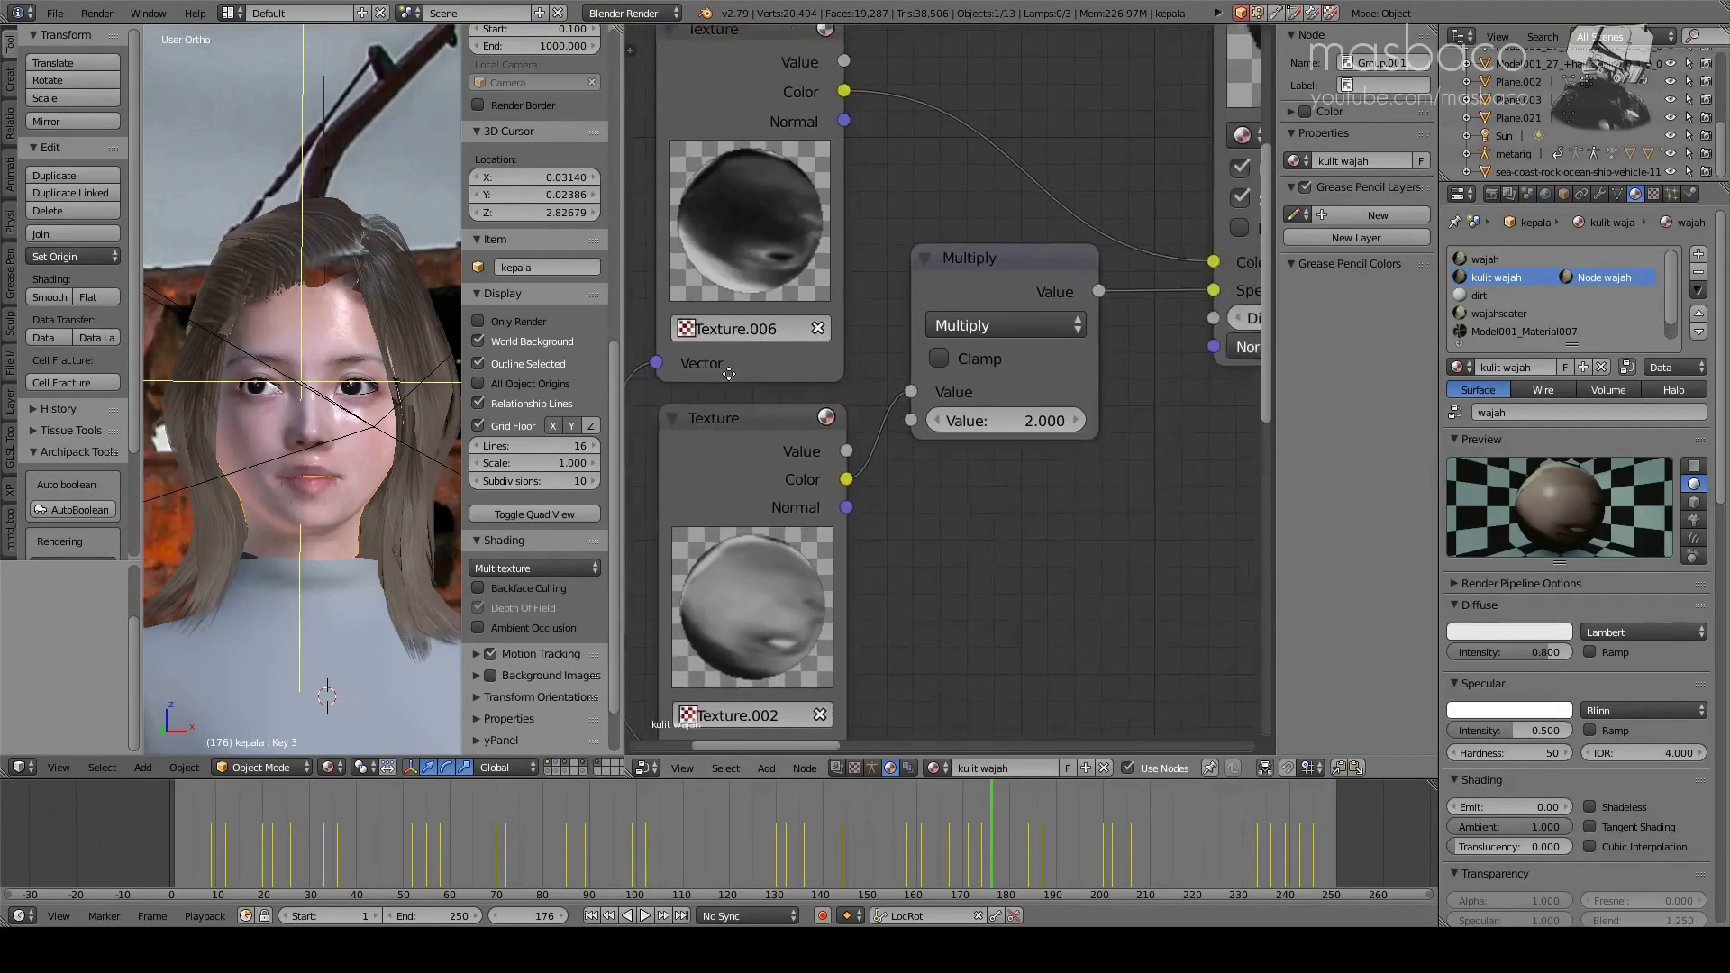
{"action": "middle_click_drag", "start_coordinate": [1115, 441], "coordinate": [869, 571]}
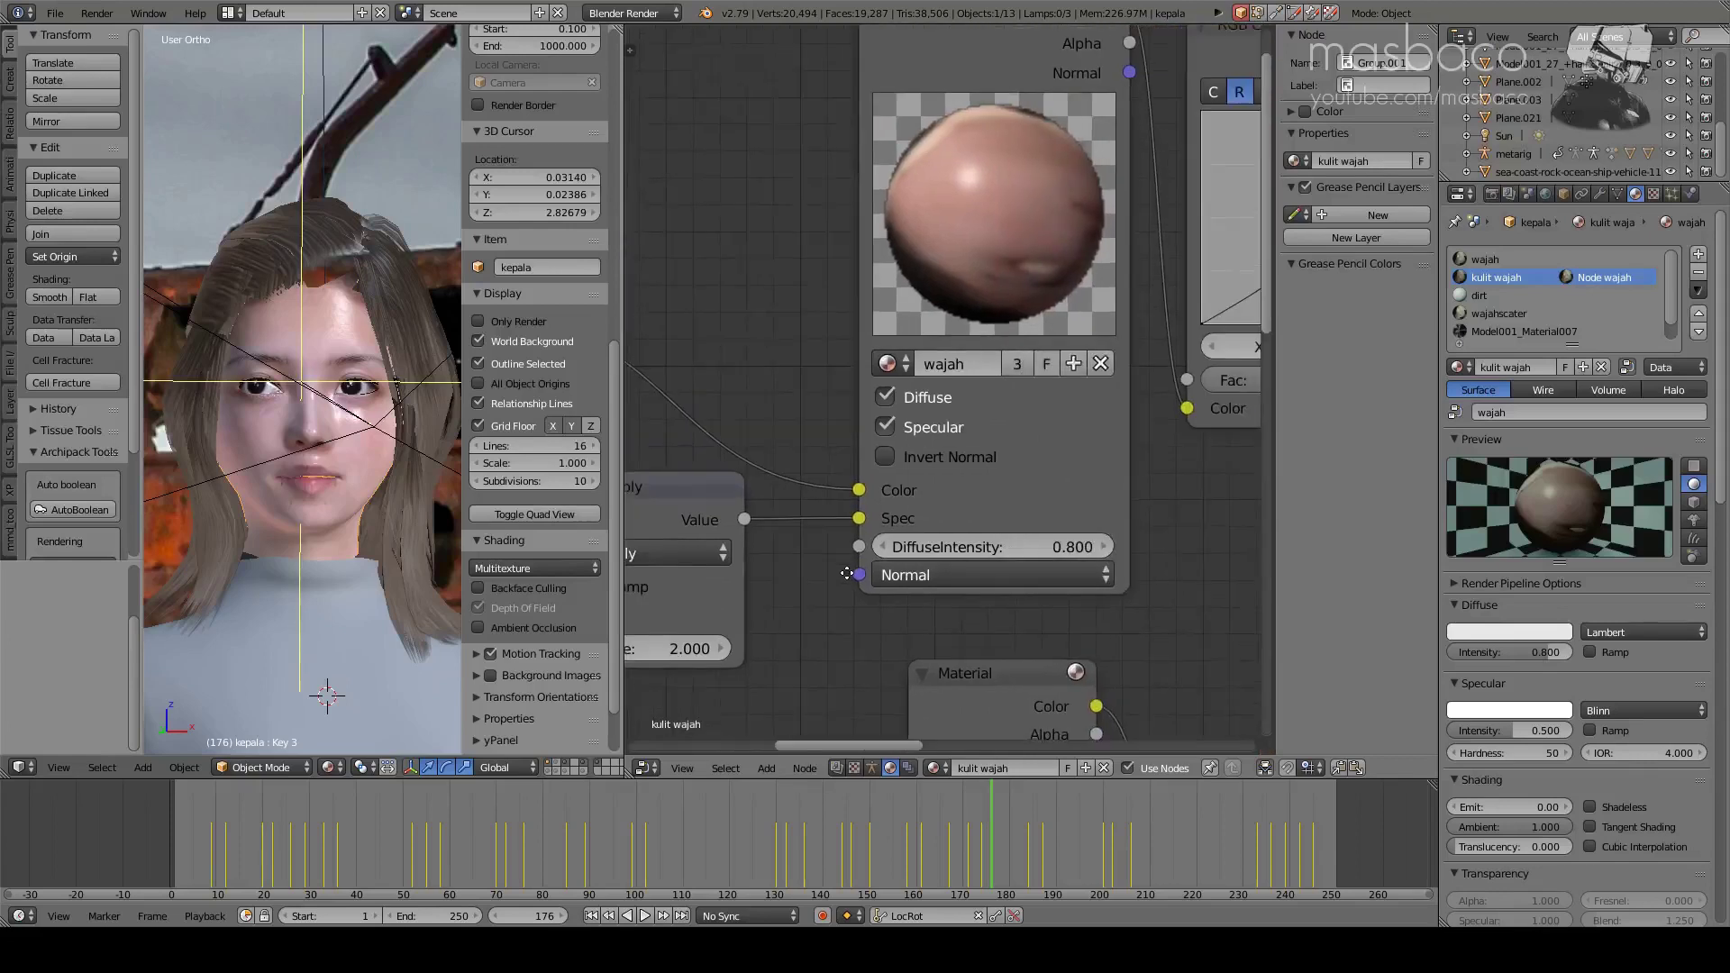
{"action": "scroll", "coordinate": [868, 572], "scroll_direction": "down", "scroll_amount": 1}
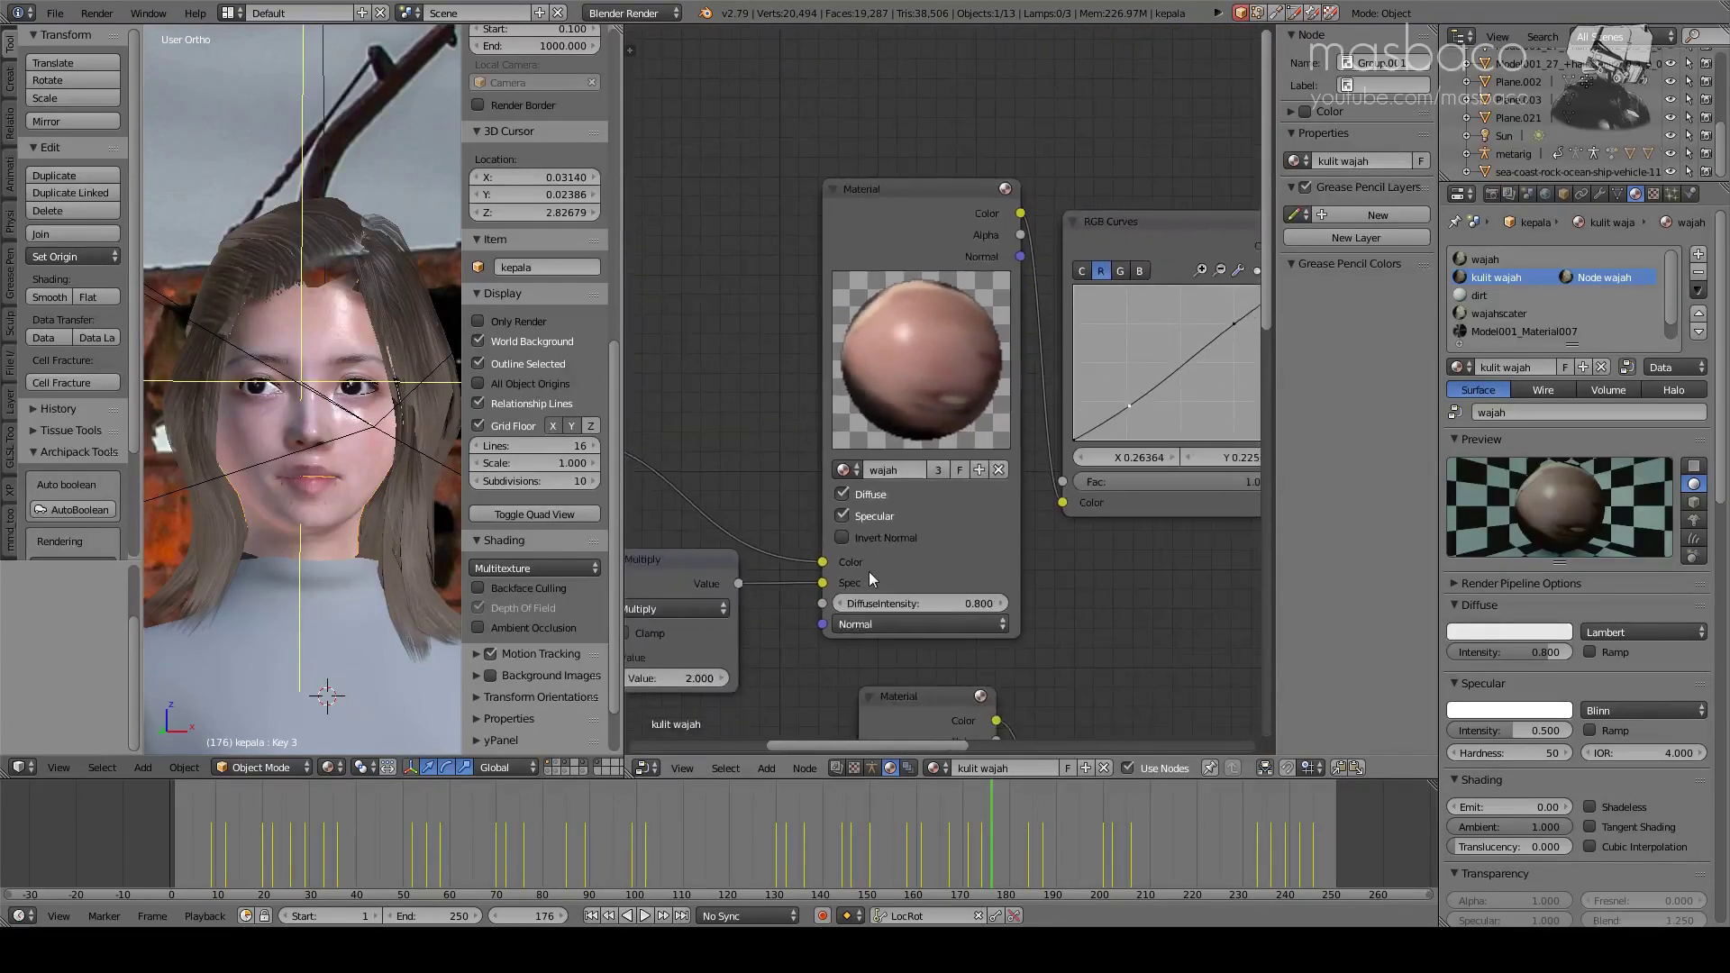
{"action": "mouse_move", "coordinate": [1083, 615]}
{"action": "middle_mouse_down"}
{"action": "mouse_move", "coordinate": [1013, 289]}
{"action": "mouse_move", "coordinate": [1045, 239]}
{"action": "mouse_move", "coordinate": [1028, 146]}
{"action": "middle_mouse_up"}
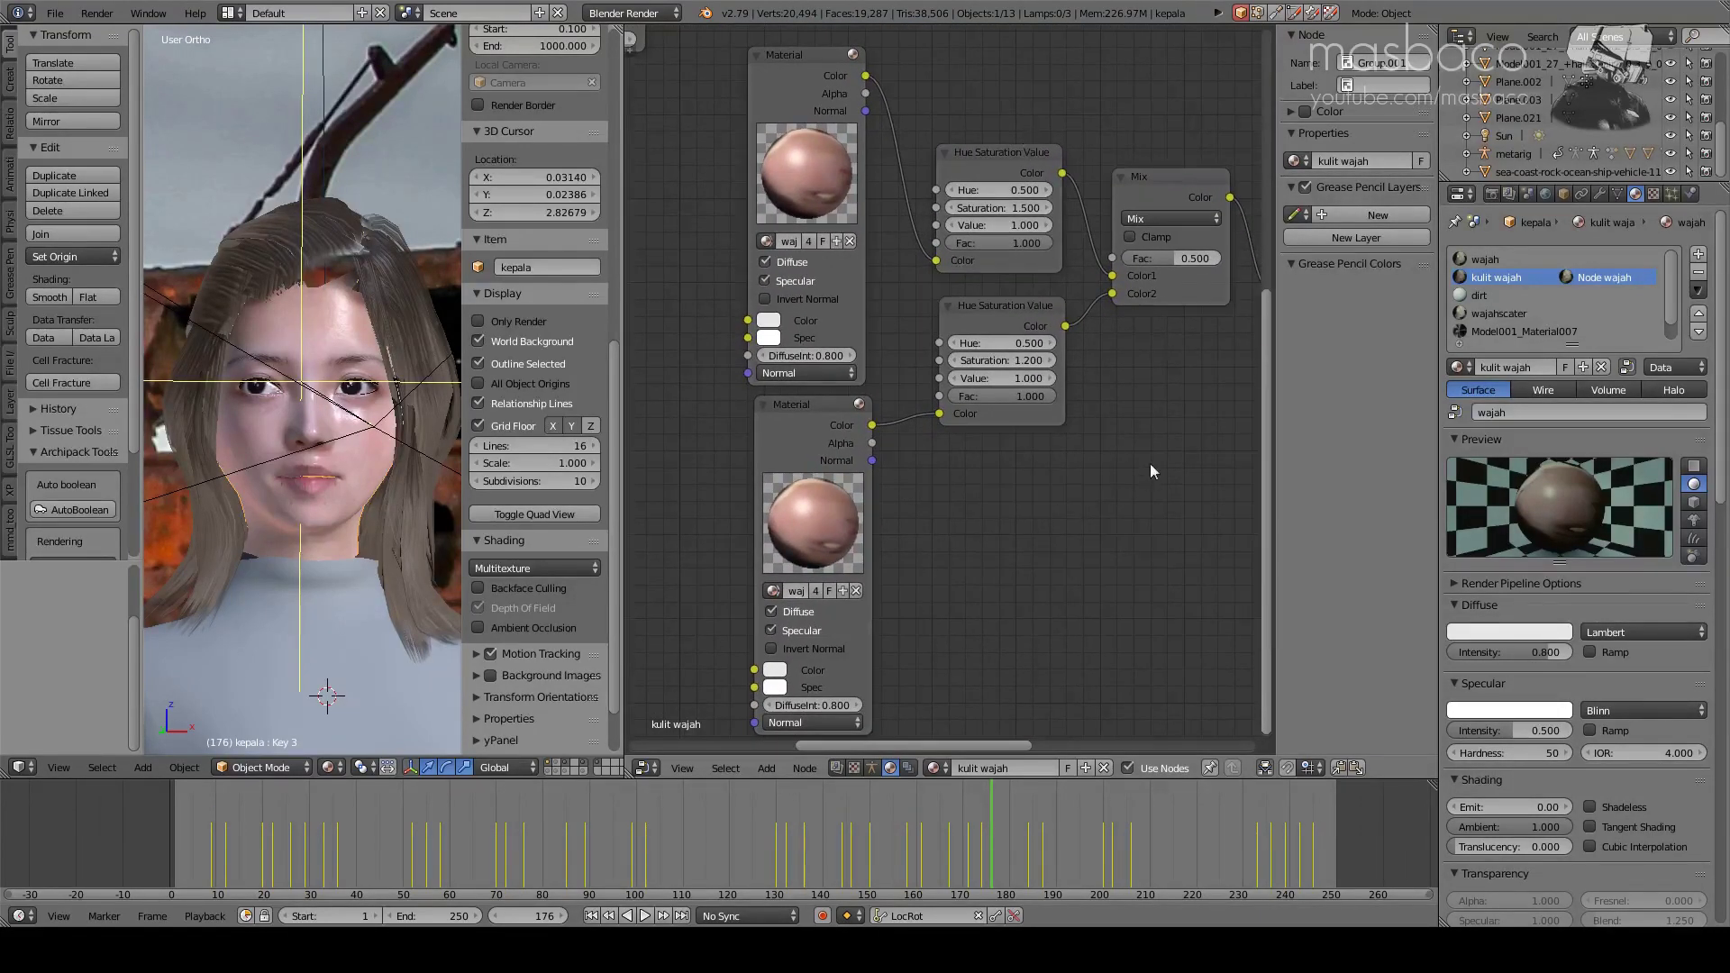
- Follow the chain to the Mix, kulit wajah and Output nodes, then enter SubsurfaceScater
{"action": "scroll", "coordinate": [1150, 463], "scroll_direction": "down", "scroll_amount": 1}
{"action": "middle_click_drag", "start_coordinate": [1149, 463], "coordinate": [904, 535]}
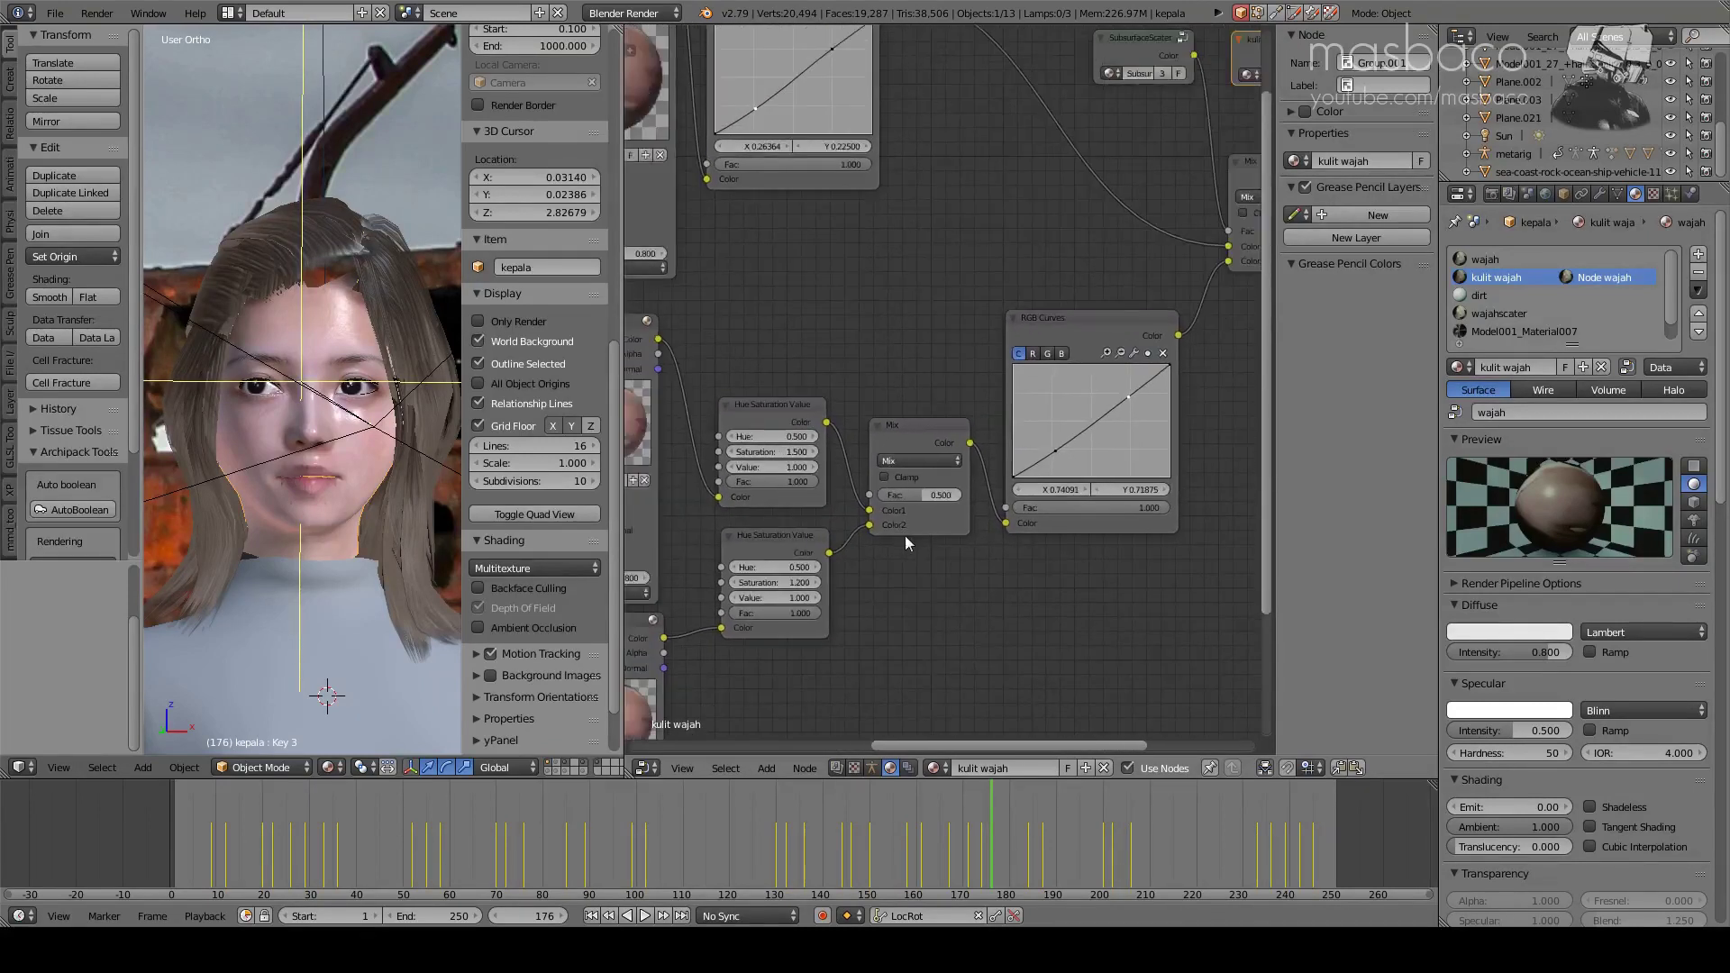
{"action": "scroll", "coordinate": [905, 535], "scroll_direction": "down", "scroll_amount": 1}
{"action": "middle_click_drag", "start_coordinate": [982, 455], "coordinate": [978, 519]}
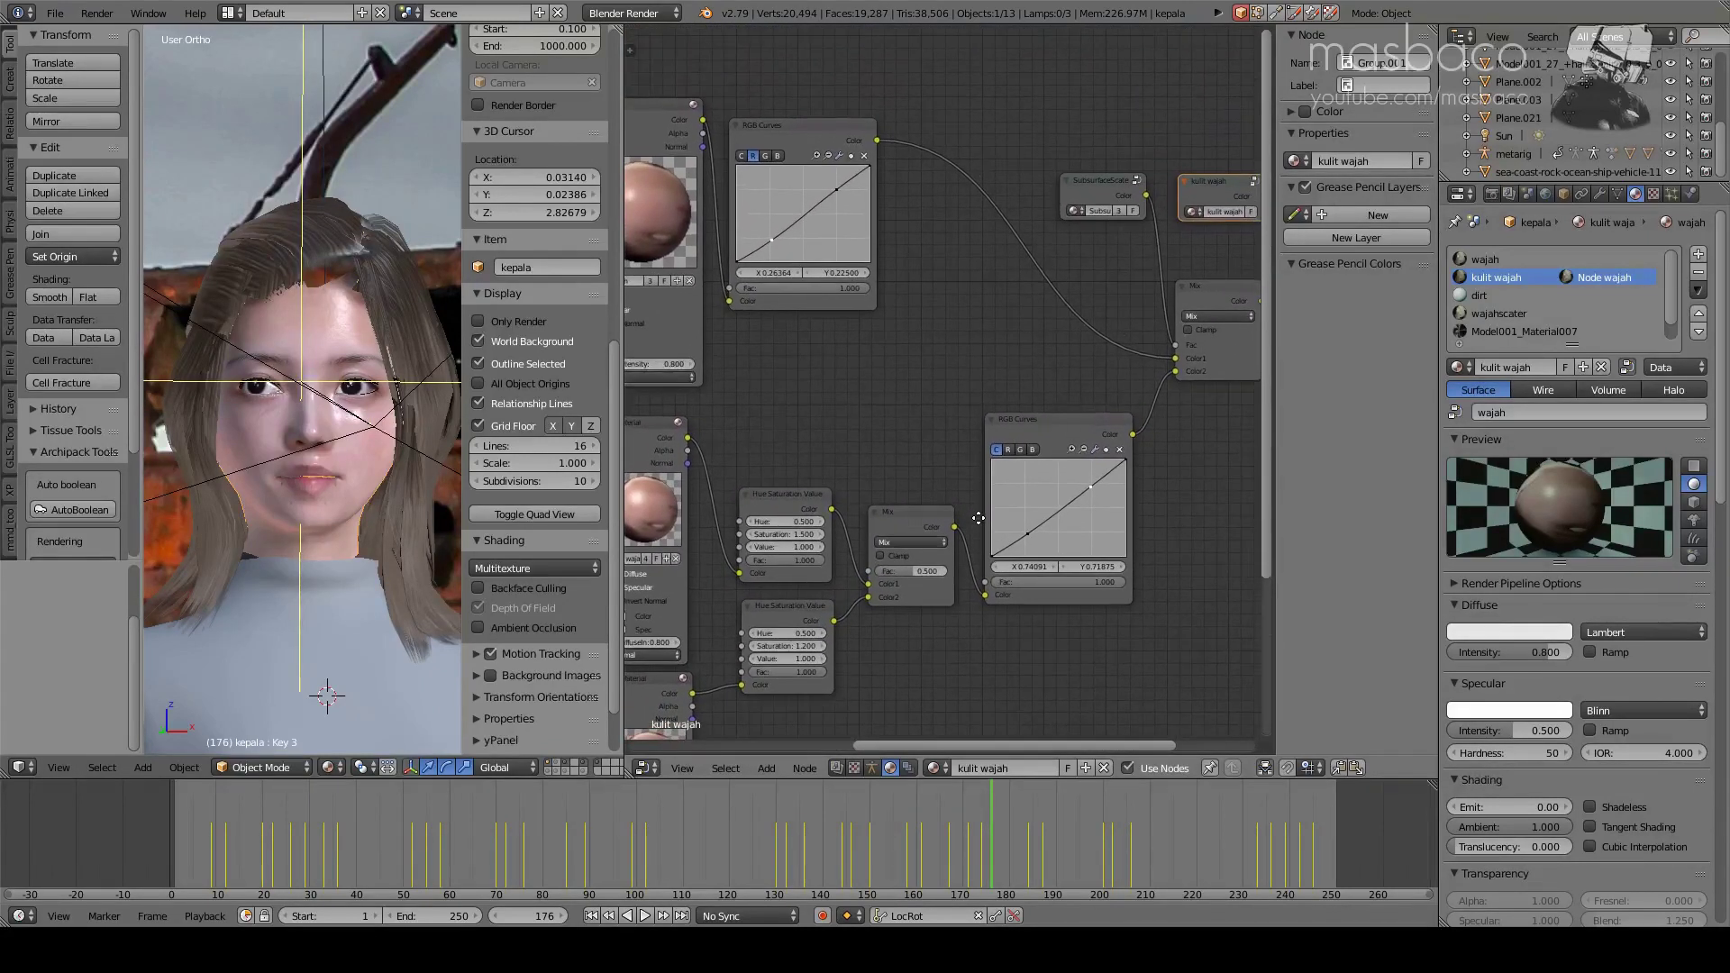
{"action": "middle_click_drag", "start_coordinate": [1191, 531], "coordinate": [998, 477]}
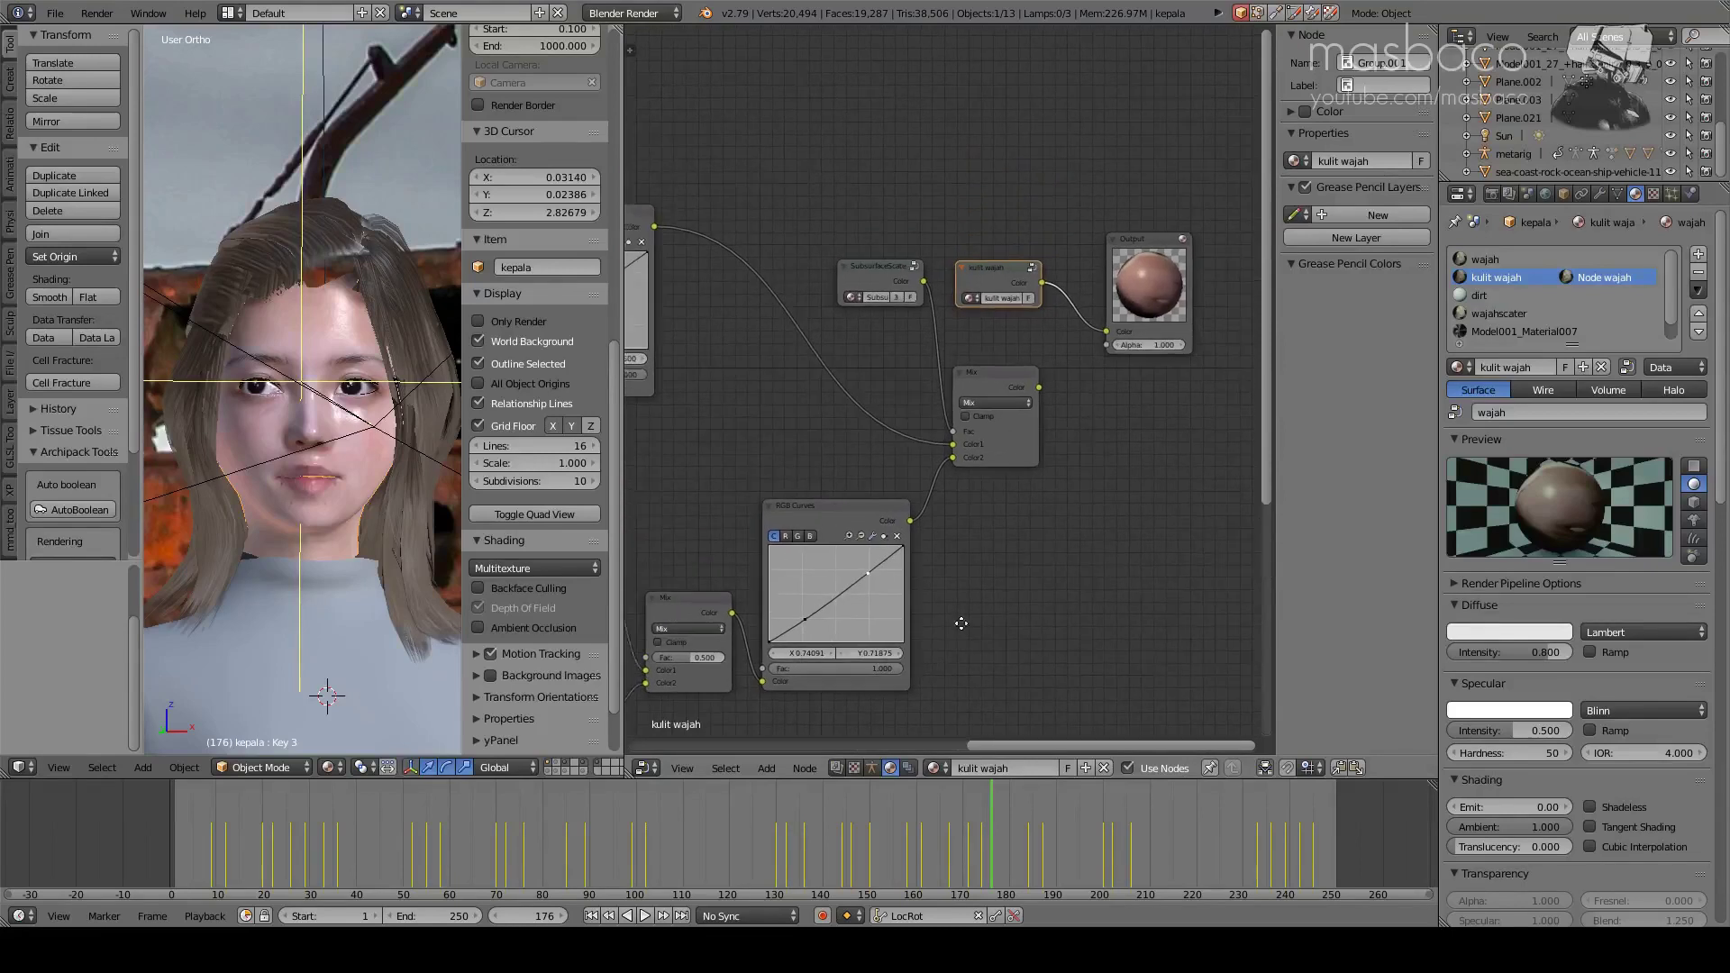
{"action": "scroll", "coordinate": [998, 478], "scroll_direction": "up", "scroll_amount": 3}
{"action": "scroll", "coordinate": [986, 432], "scroll_direction": "up", "scroll_amount": 2}
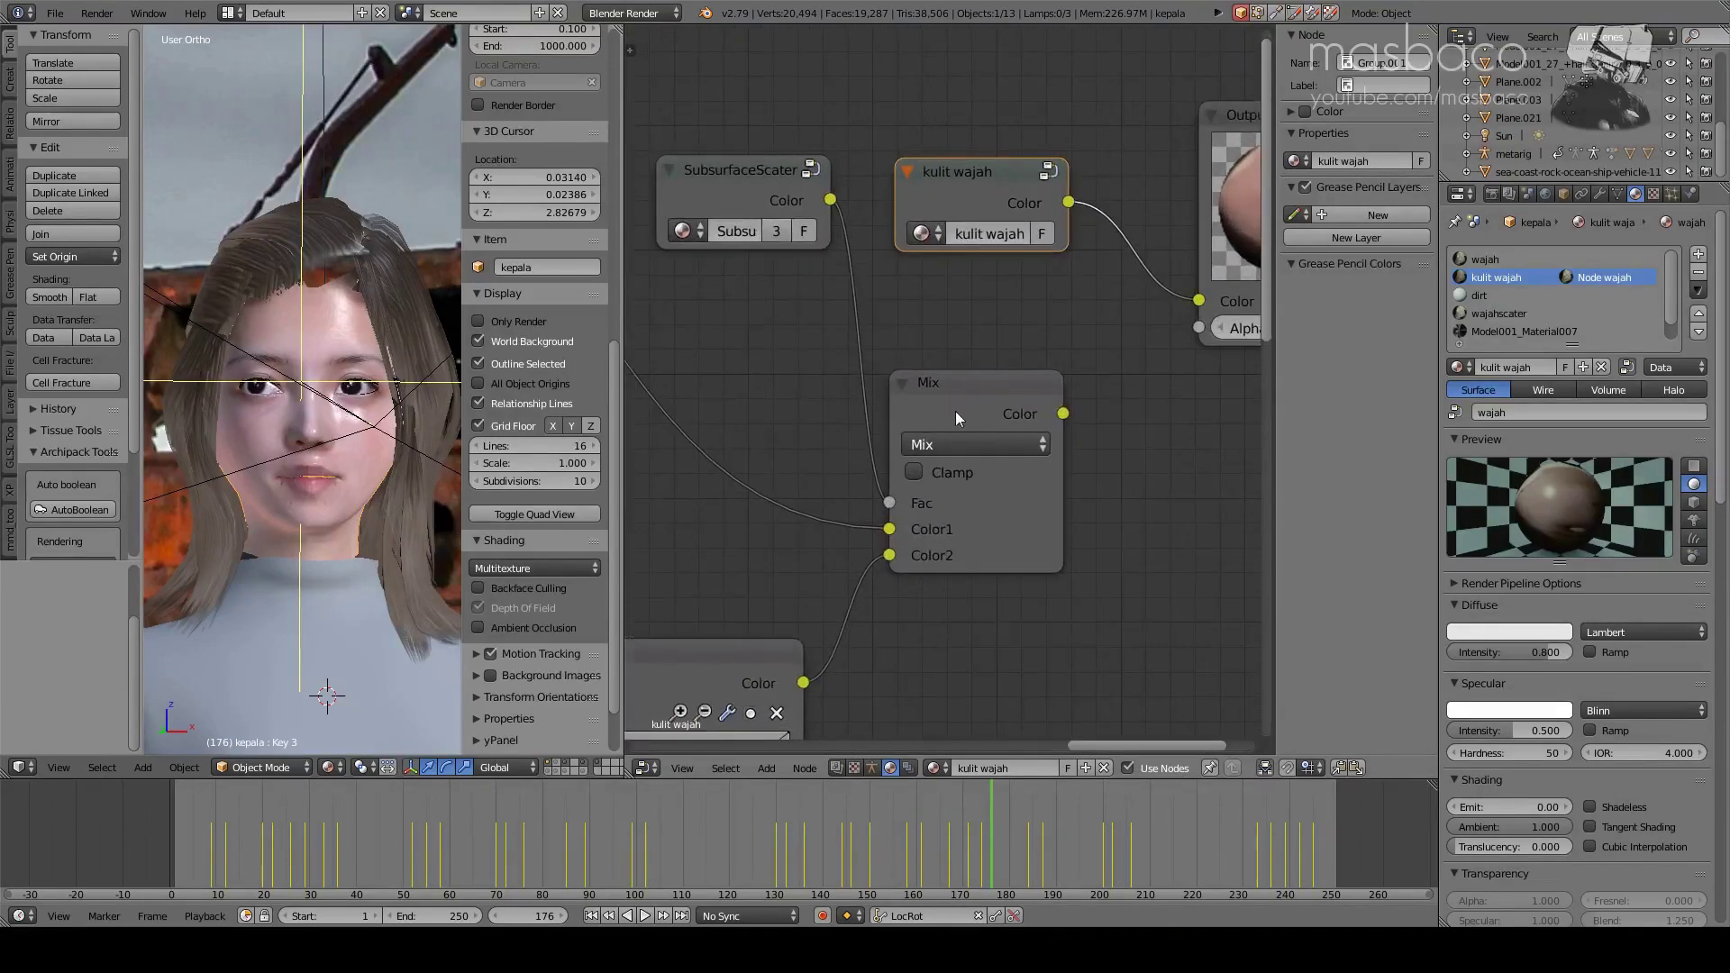
{"action": "middle_click_drag", "start_coordinate": [955, 411], "coordinate": [1051, 489]}
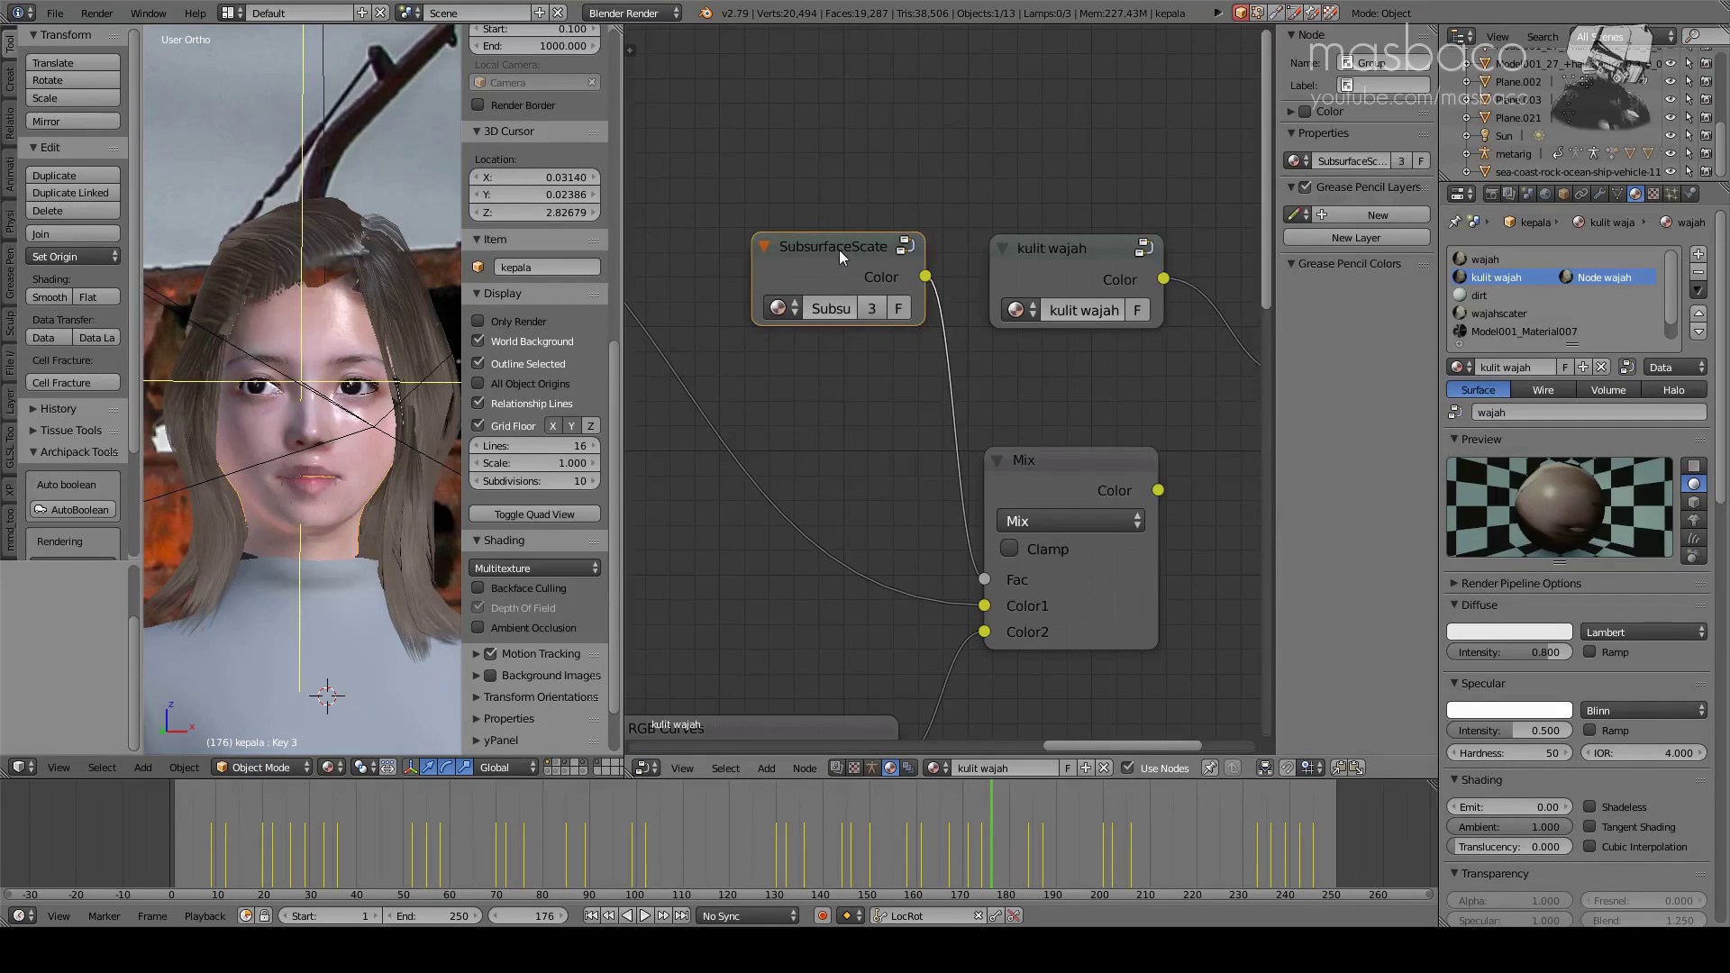
{"action": "key", "text": "Tab"}
- Survey the group's layout and the left Material node's lower inputs
{"action": "scroll", "coordinate": [979, 502], "scroll_direction": "down", "scroll_amount": 3}
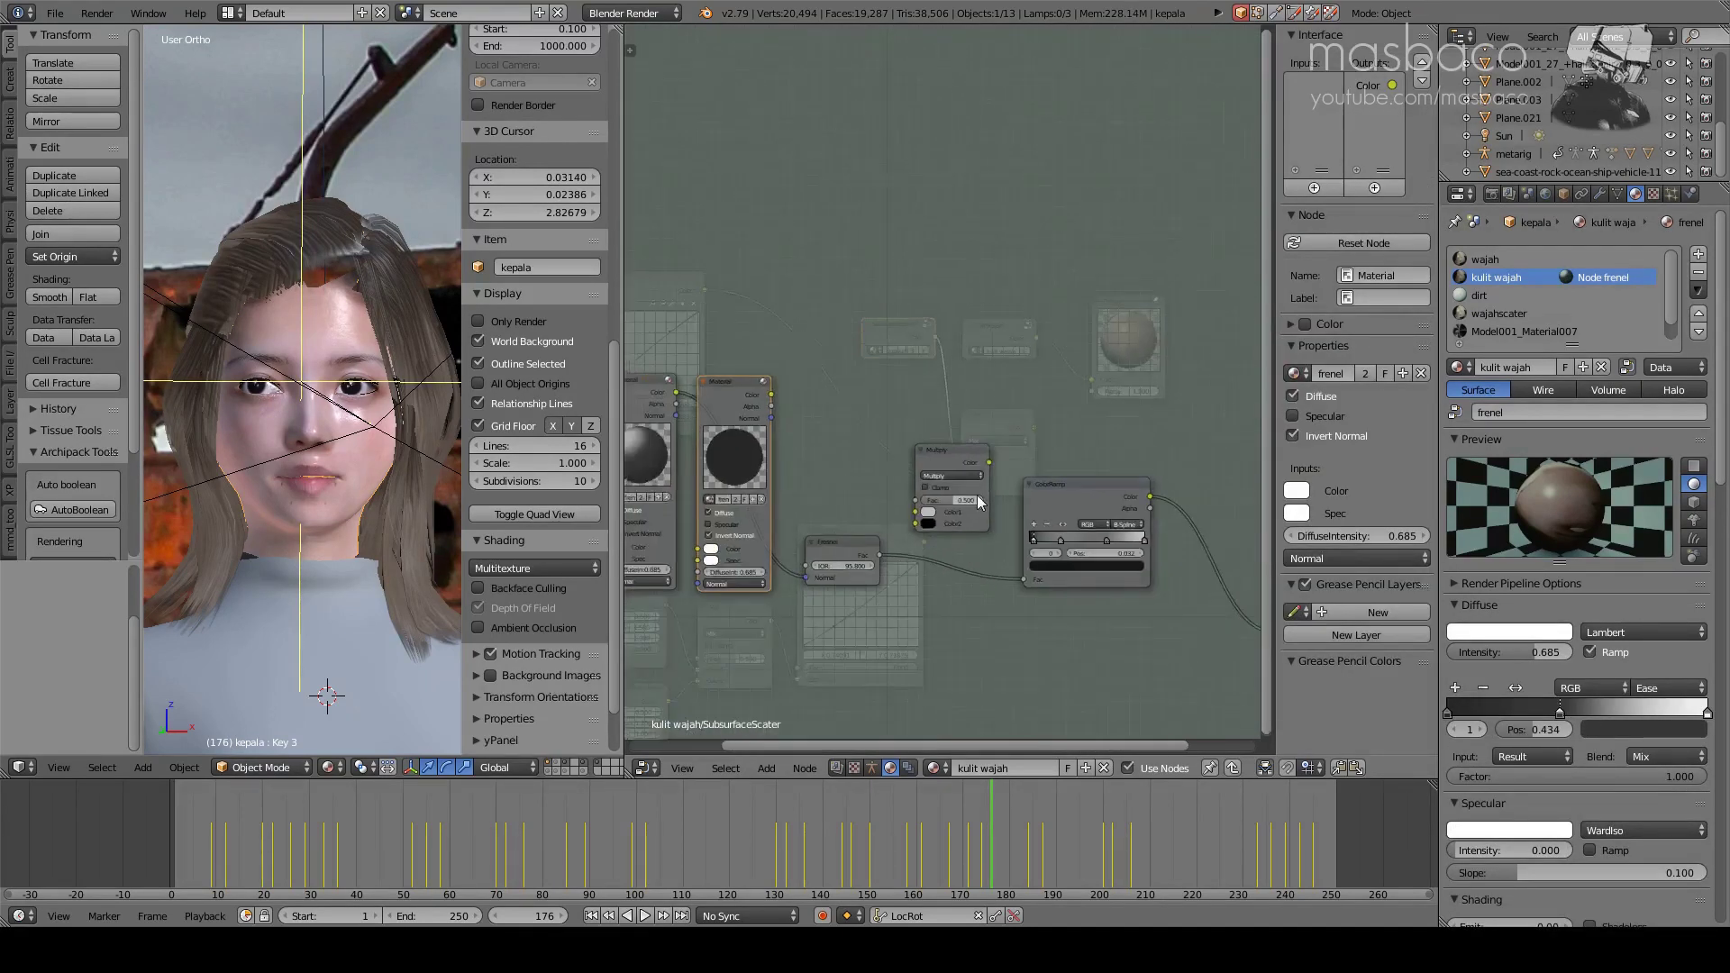
{"action": "middle_click_drag", "start_coordinate": [878, 494], "coordinate": [1081, 448]}
{"action": "scroll", "coordinate": [919, 393], "scroll_direction": "up", "scroll_amount": 3}
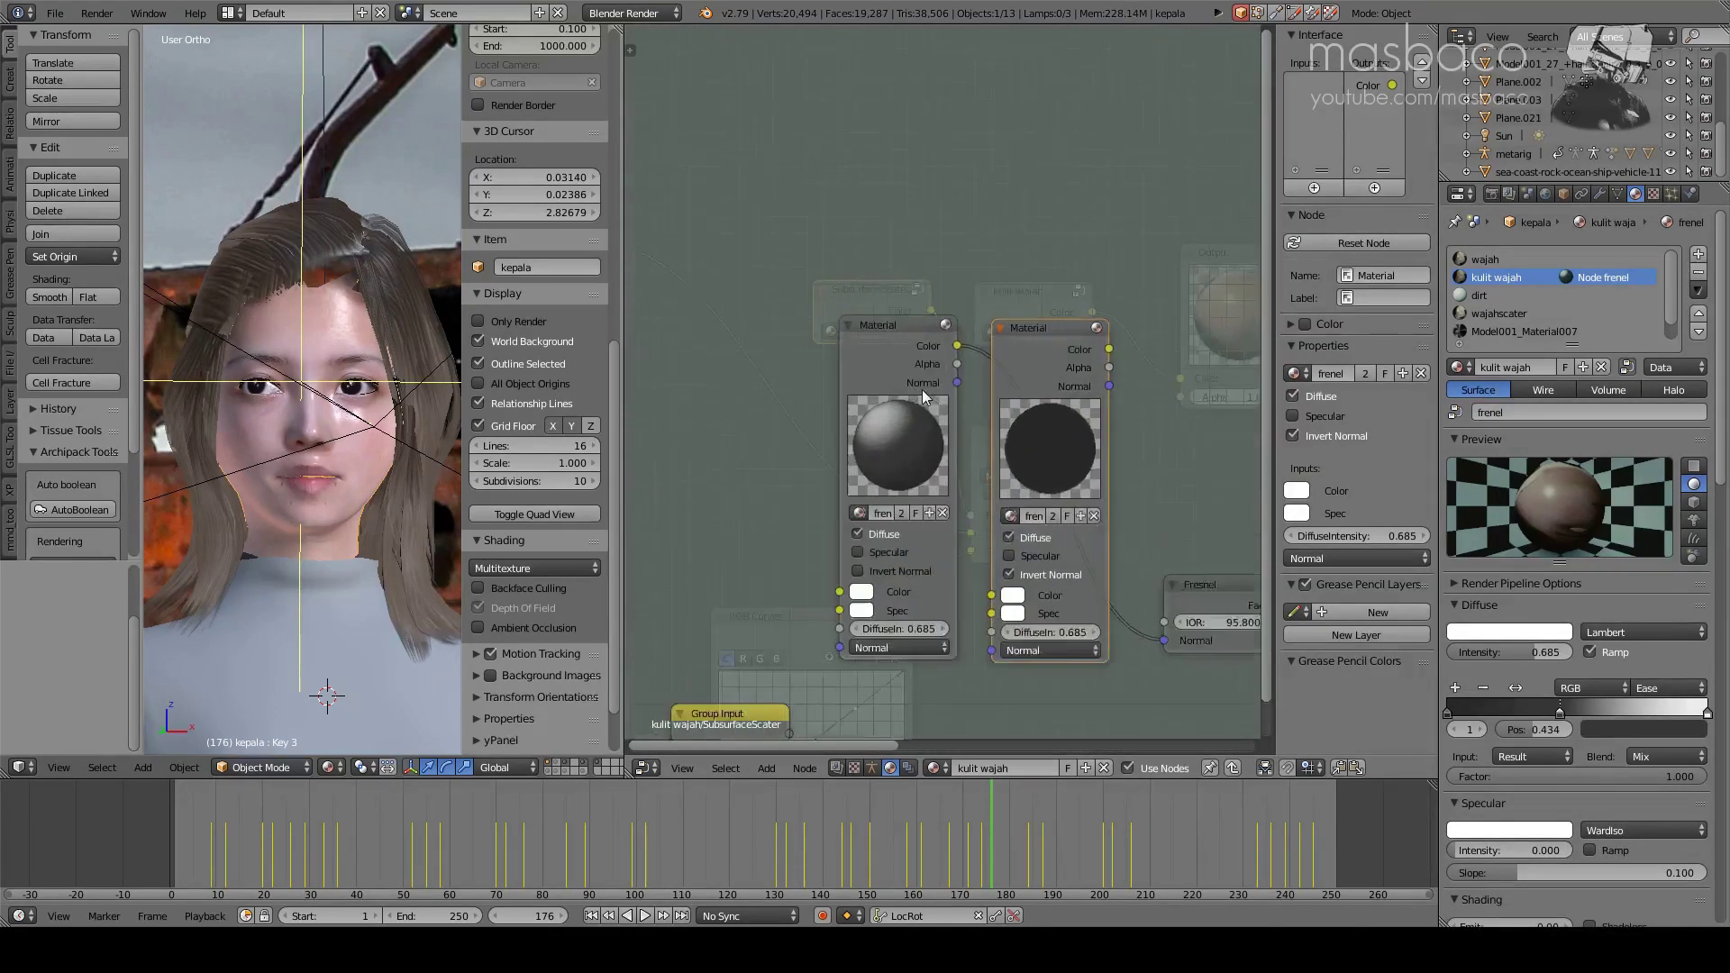
{"action": "scroll", "coordinate": [922, 389], "scroll_direction": "up", "scroll_amount": 2}
{"action": "middle_click_drag", "start_coordinate": [907, 486], "coordinate": [889, 385]}
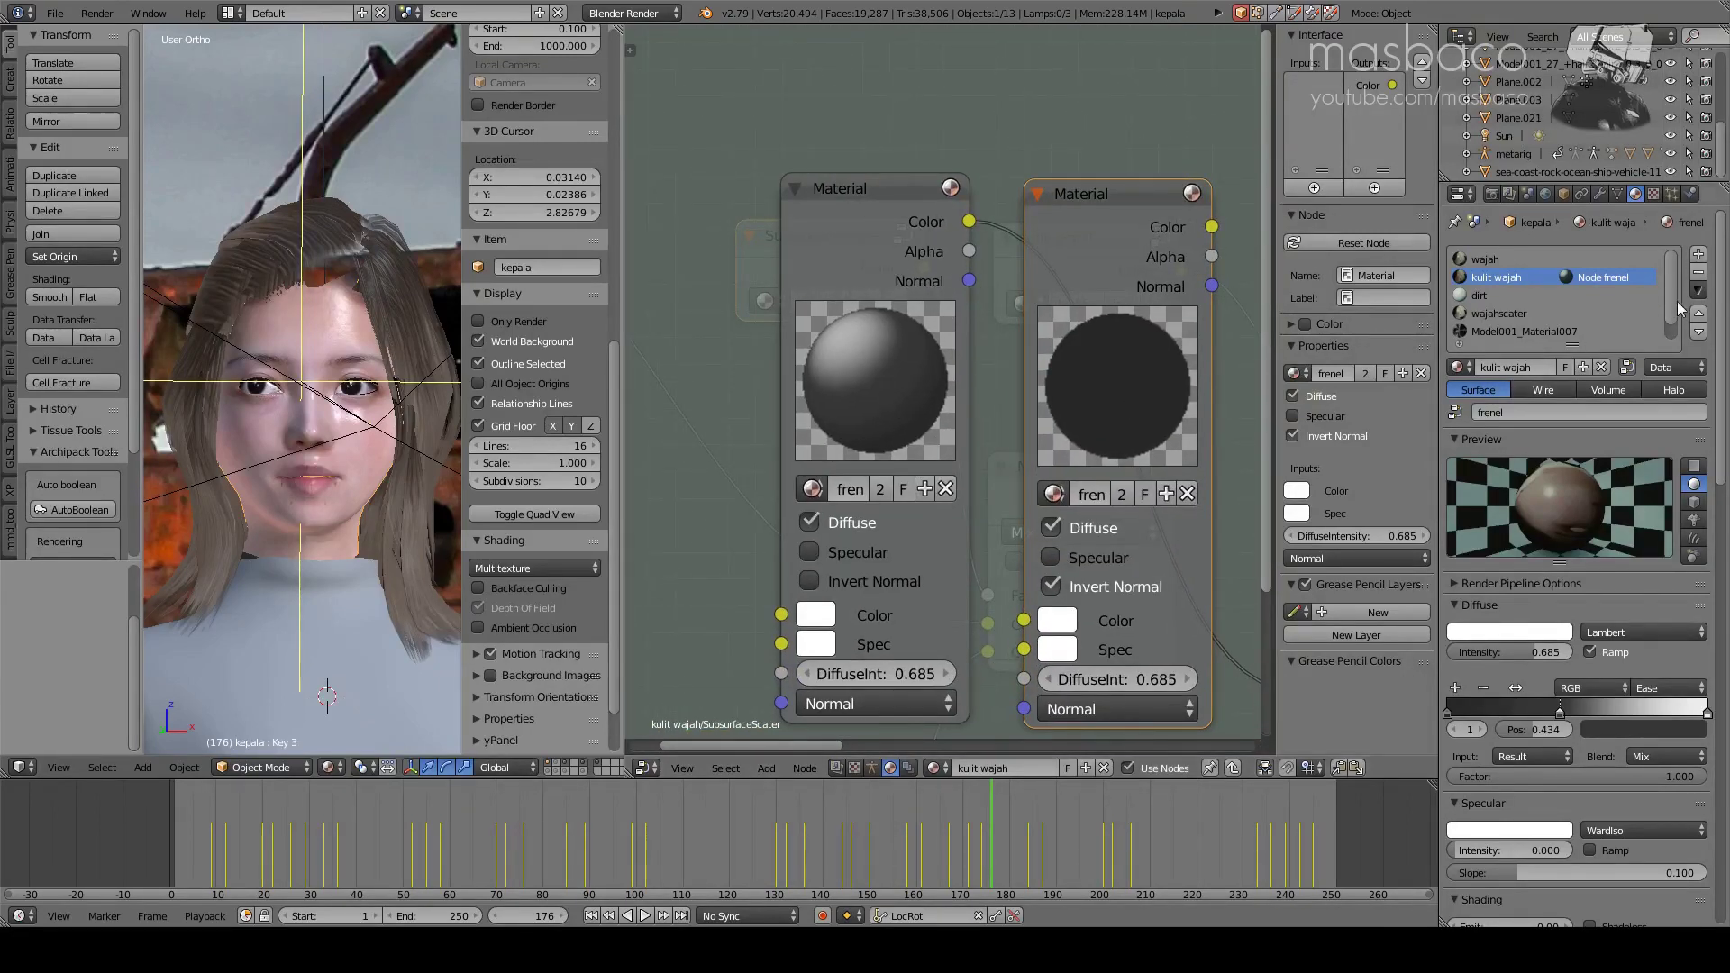
{"action": "mouse_move", "coordinate": [1672, 295]}
{"action": "left_mouse_down"}
{"action": "mouse_move", "coordinate": [1669, 337]}
{"action": "mouse_move", "coordinate": [1669, 274]}
{"action": "left_mouse_up"}
{"action": "left_click", "coordinate": [893, 397]}
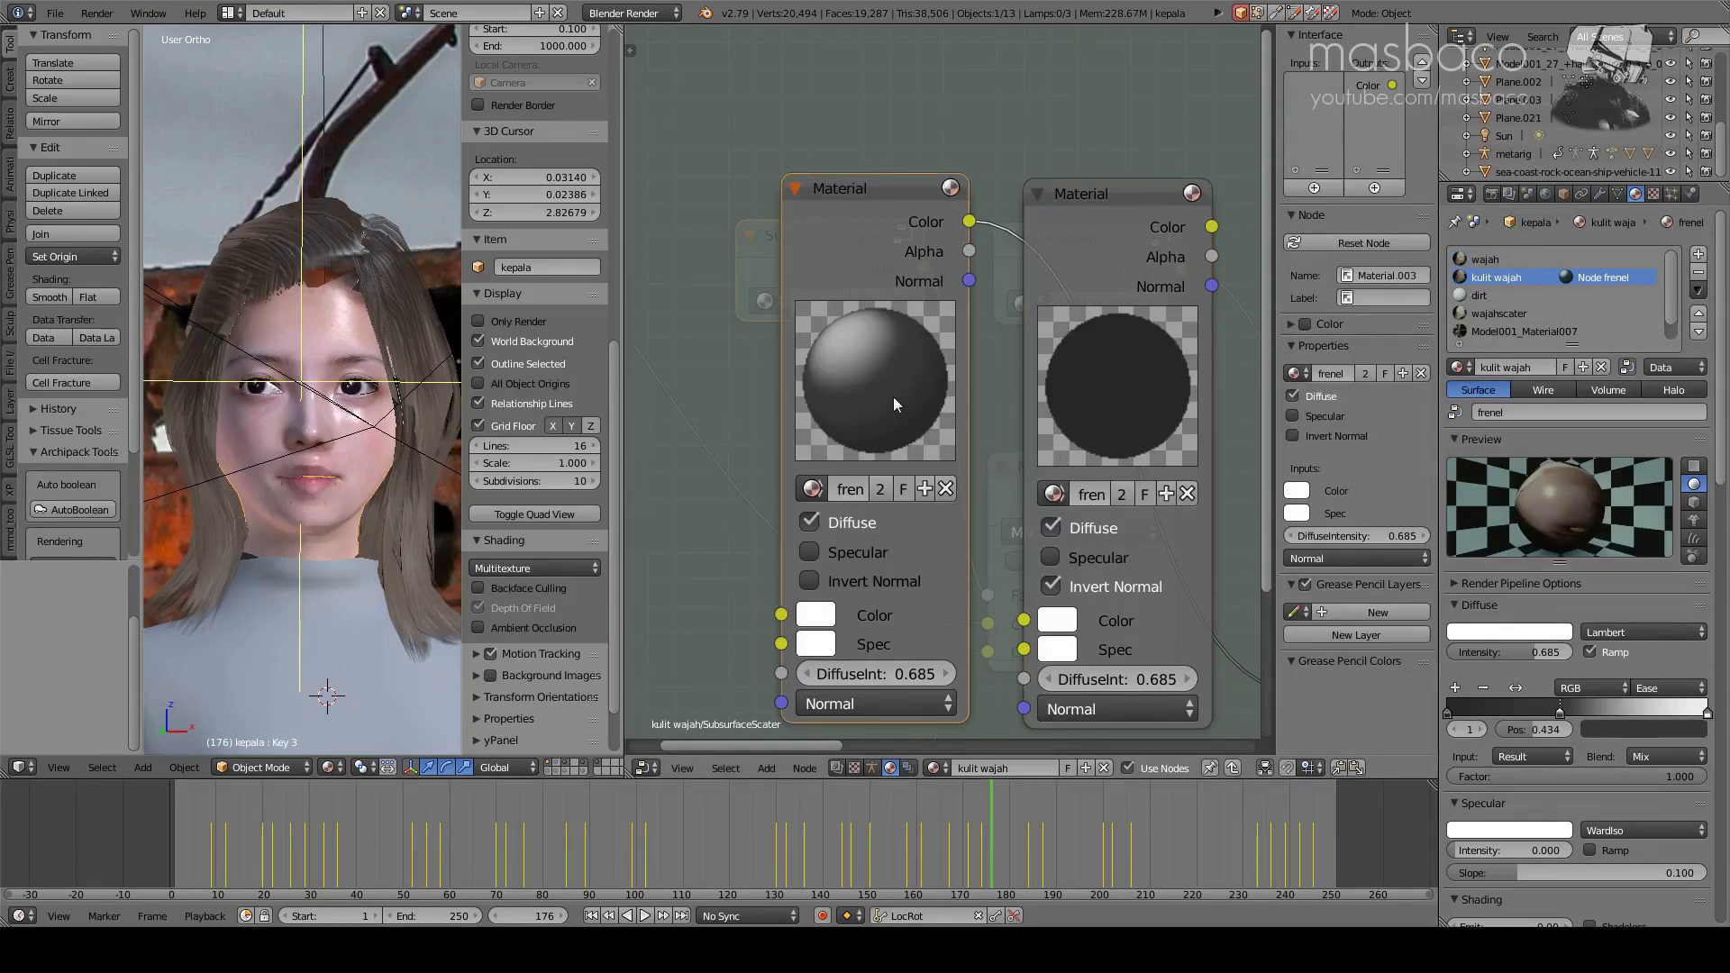
- Inspect the Fresnel node and resize the right and left Material nodes
{"action": "middle_click_drag", "start_coordinate": [1099, 457], "coordinate": [965, 389]}
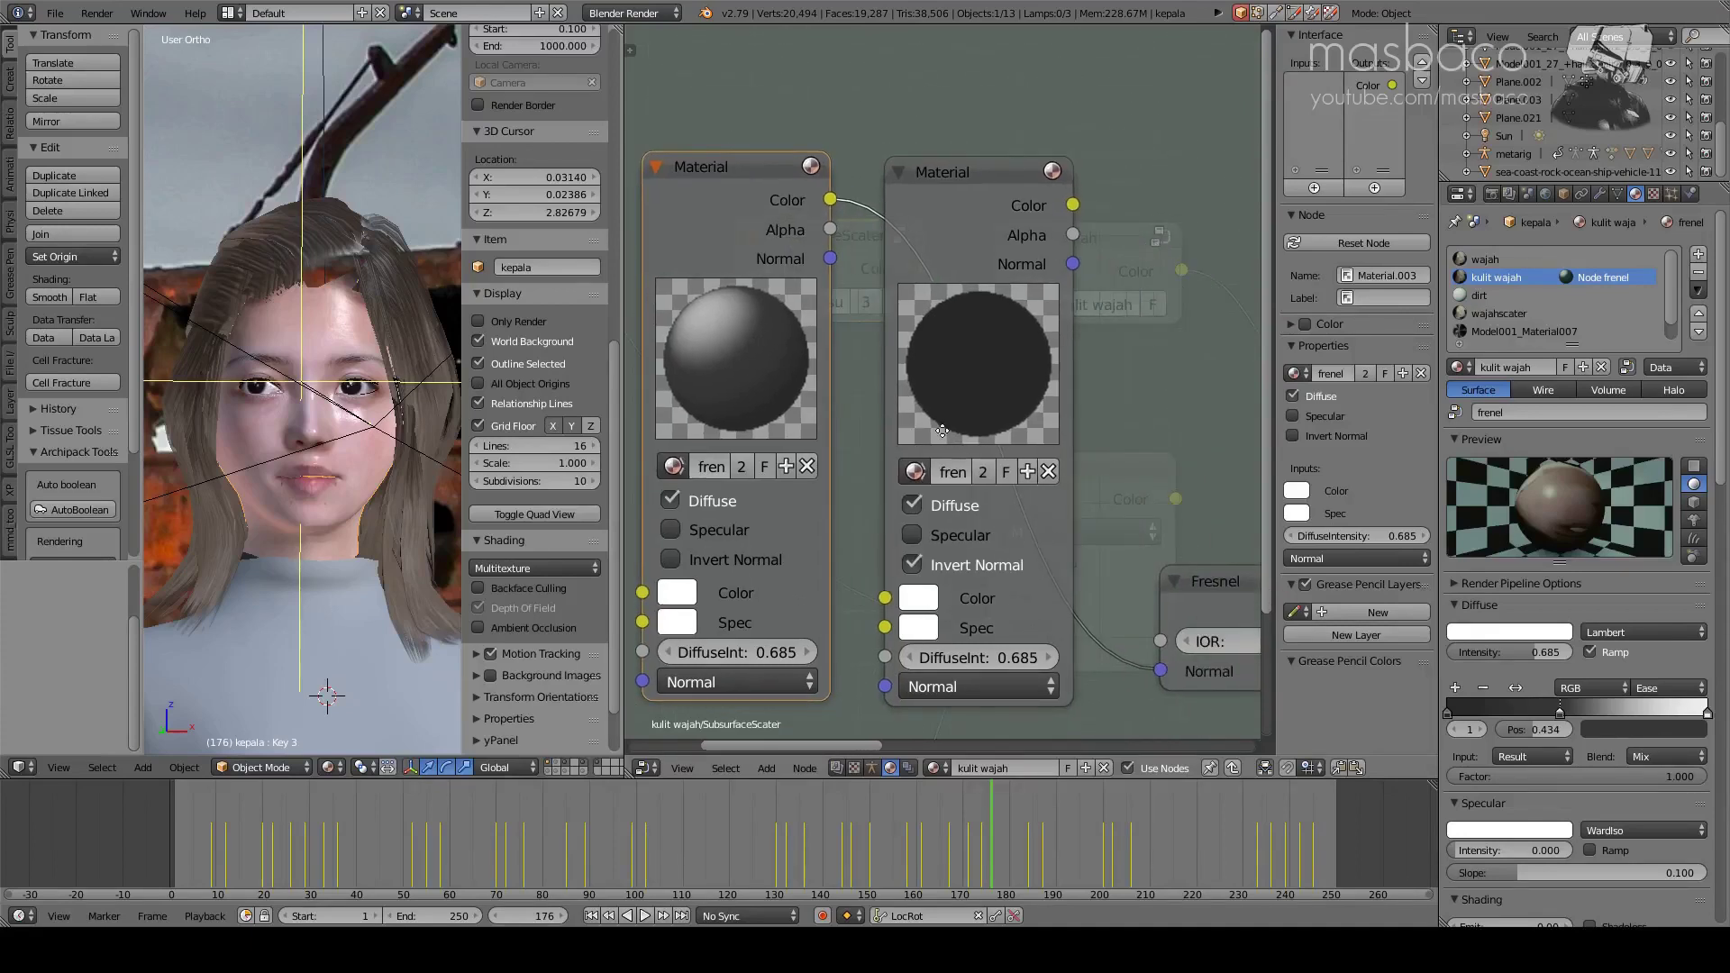
{"action": "left_click", "coordinate": [968, 378]}
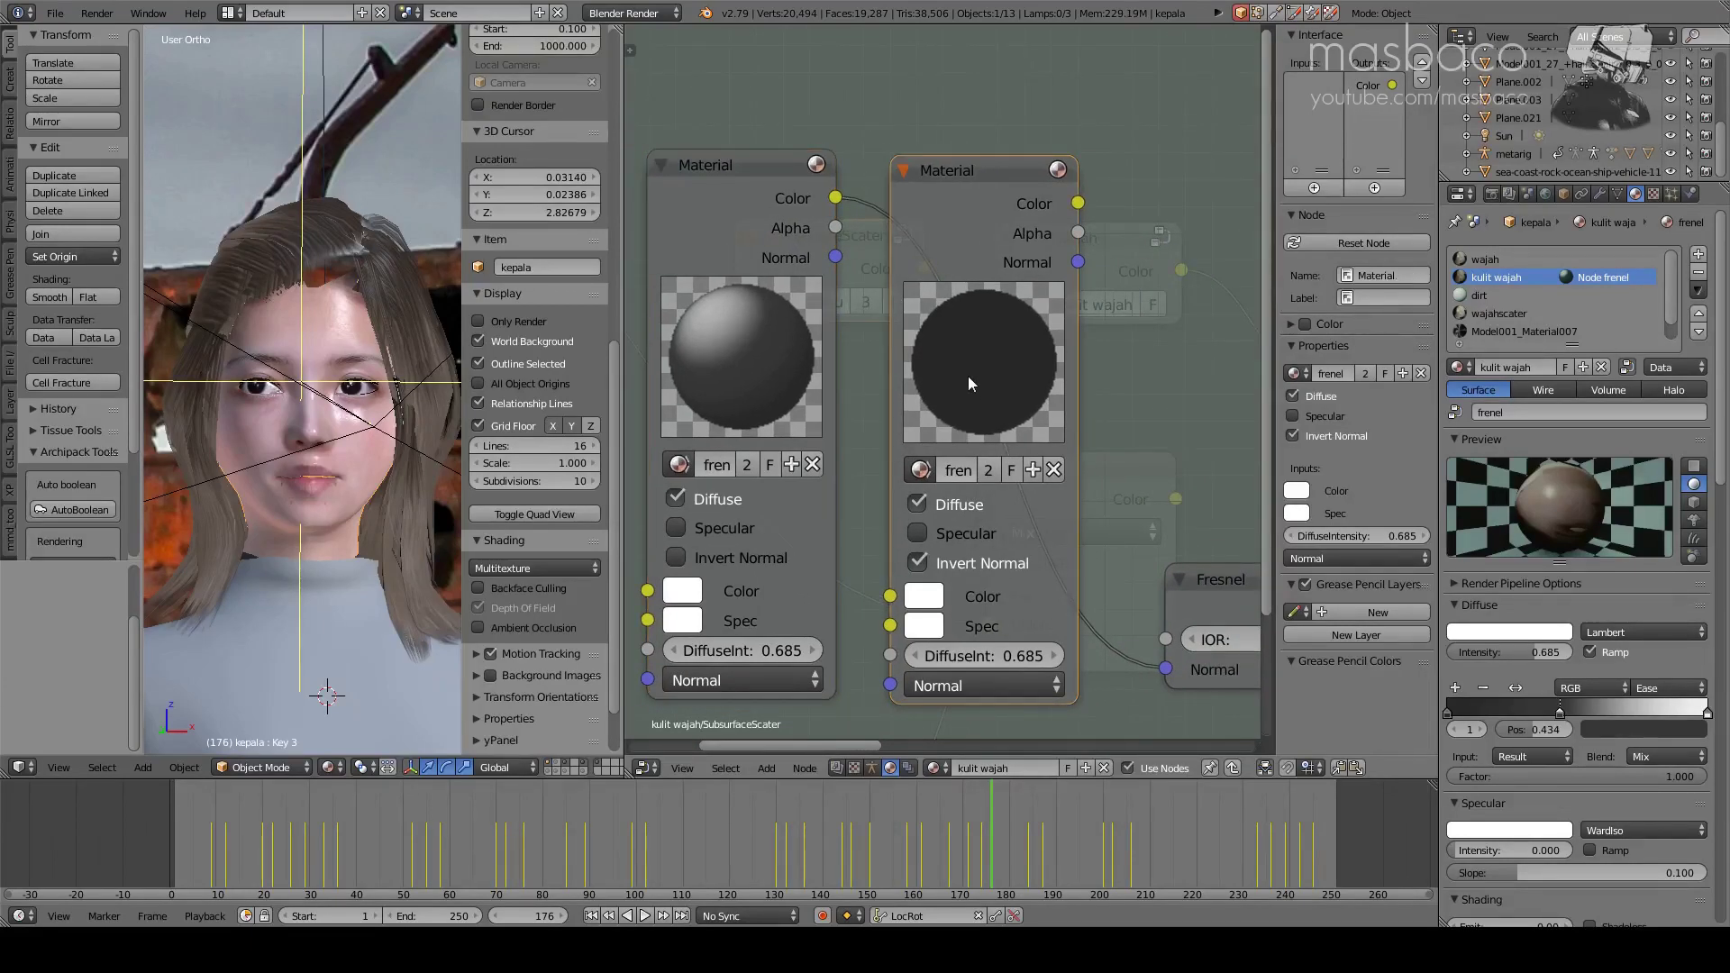
{"action": "left_click_drag", "start_coordinate": [1073, 400], "coordinate": [1158, 400]}
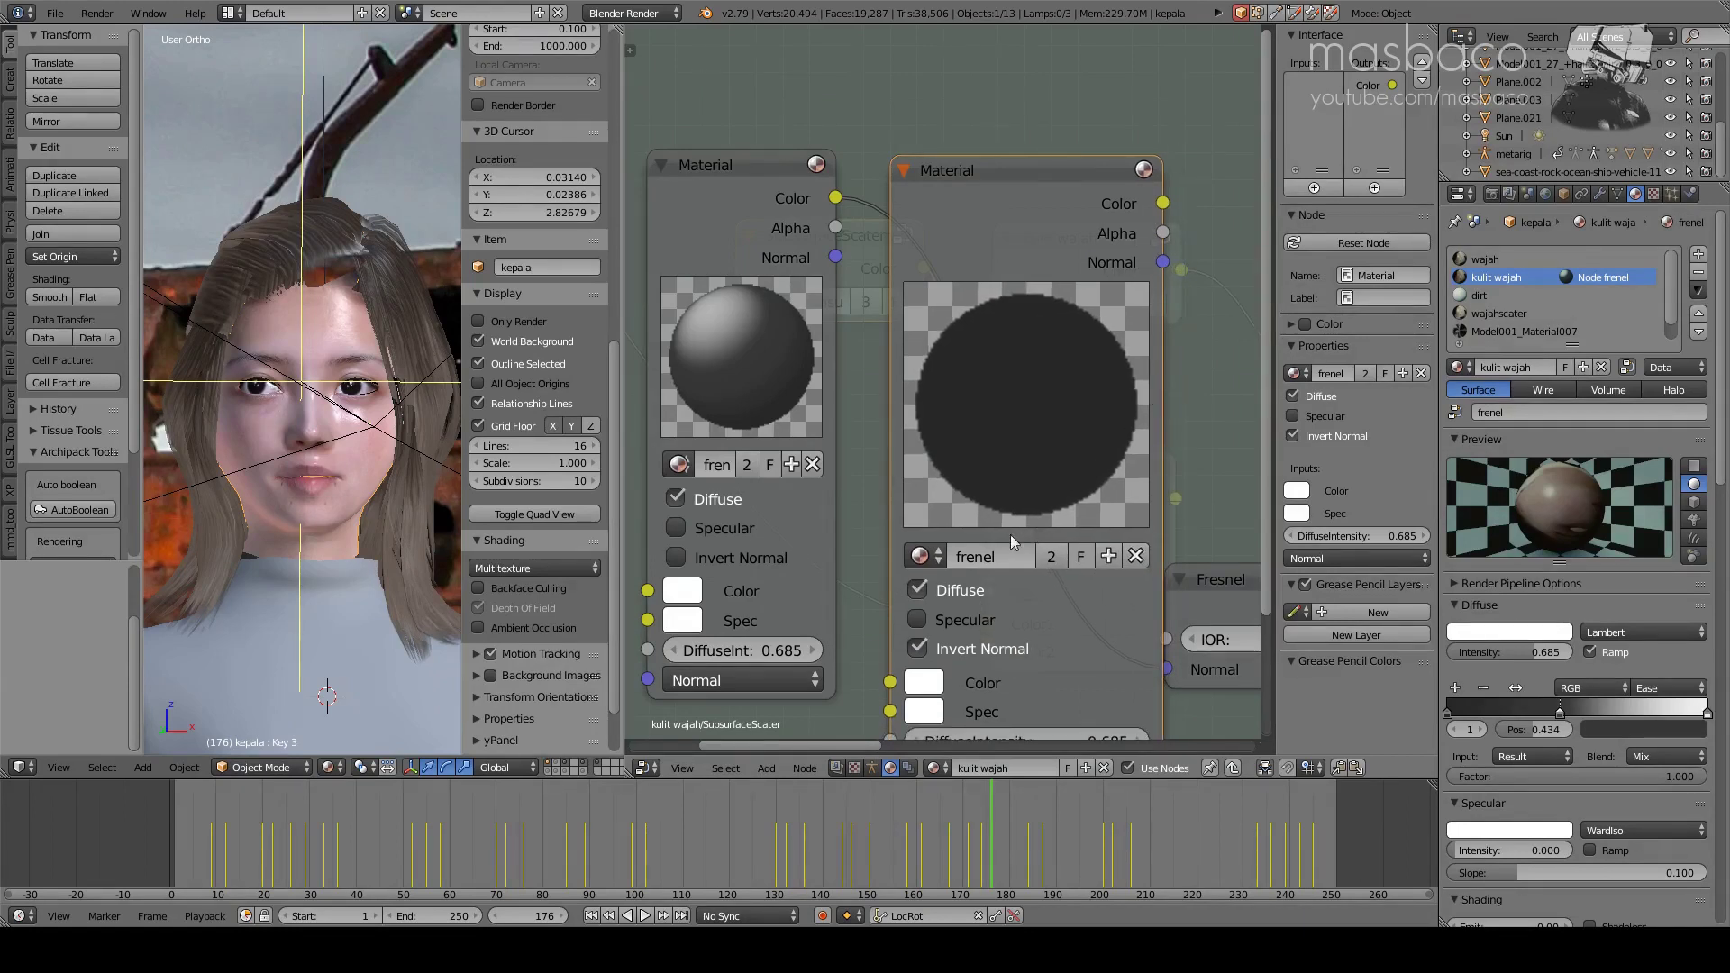
{"action": "scroll", "coordinate": [890, 491], "scroll_direction": "down", "scroll_amount": 1}
{"action": "scroll", "coordinate": [891, 491], "scroll_direction": "down", "scroll_amount": 2}
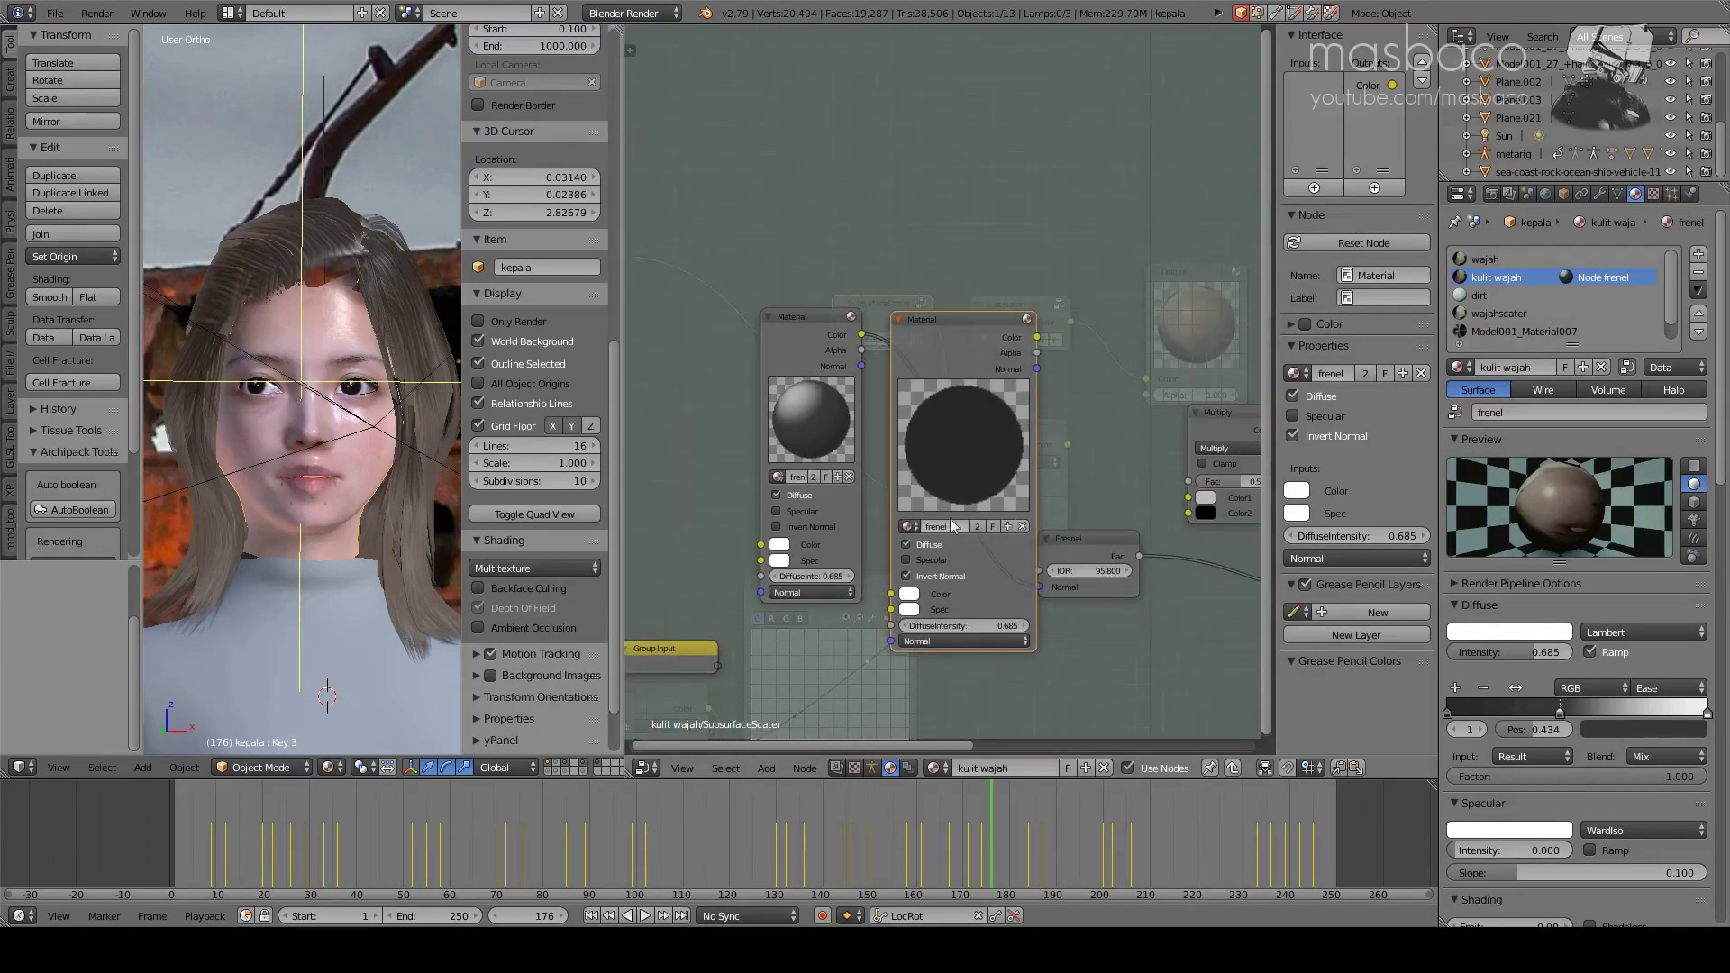
{"action": "left_click_drag", "start_coordinate": [1036, 501], "coordinate": [857, 435]}
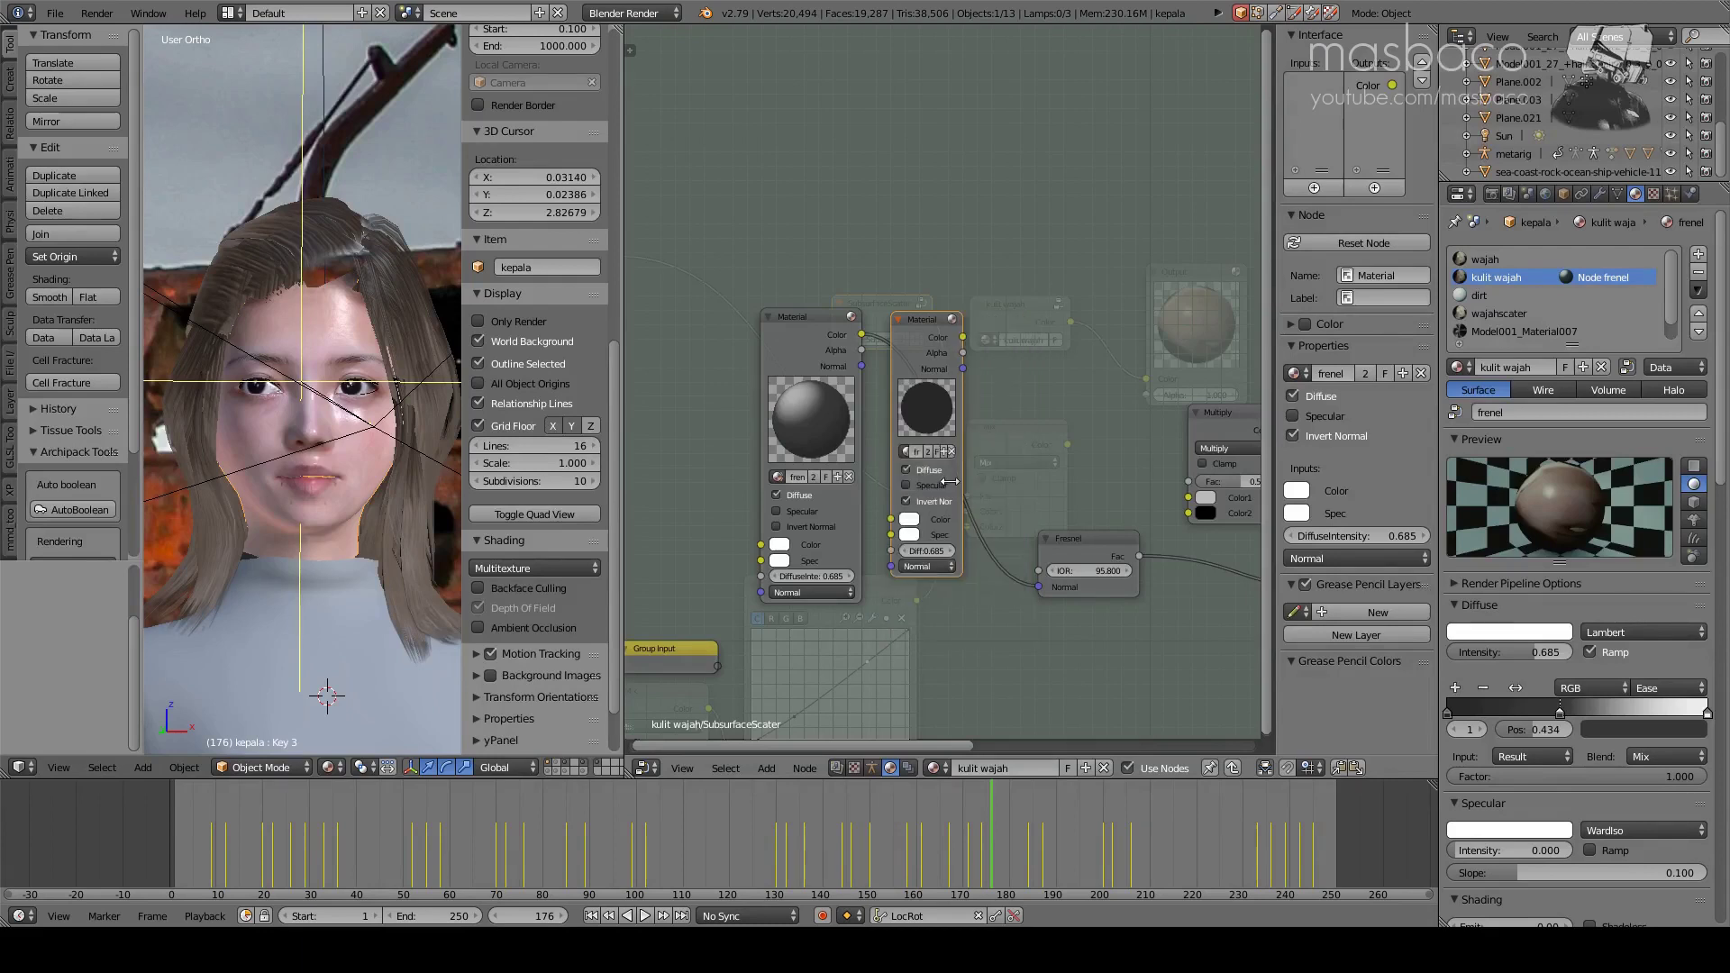
{"action": "scroll", "coordinate": [791, 445], "scroll_direction": "up", "scroll_amount": 2}
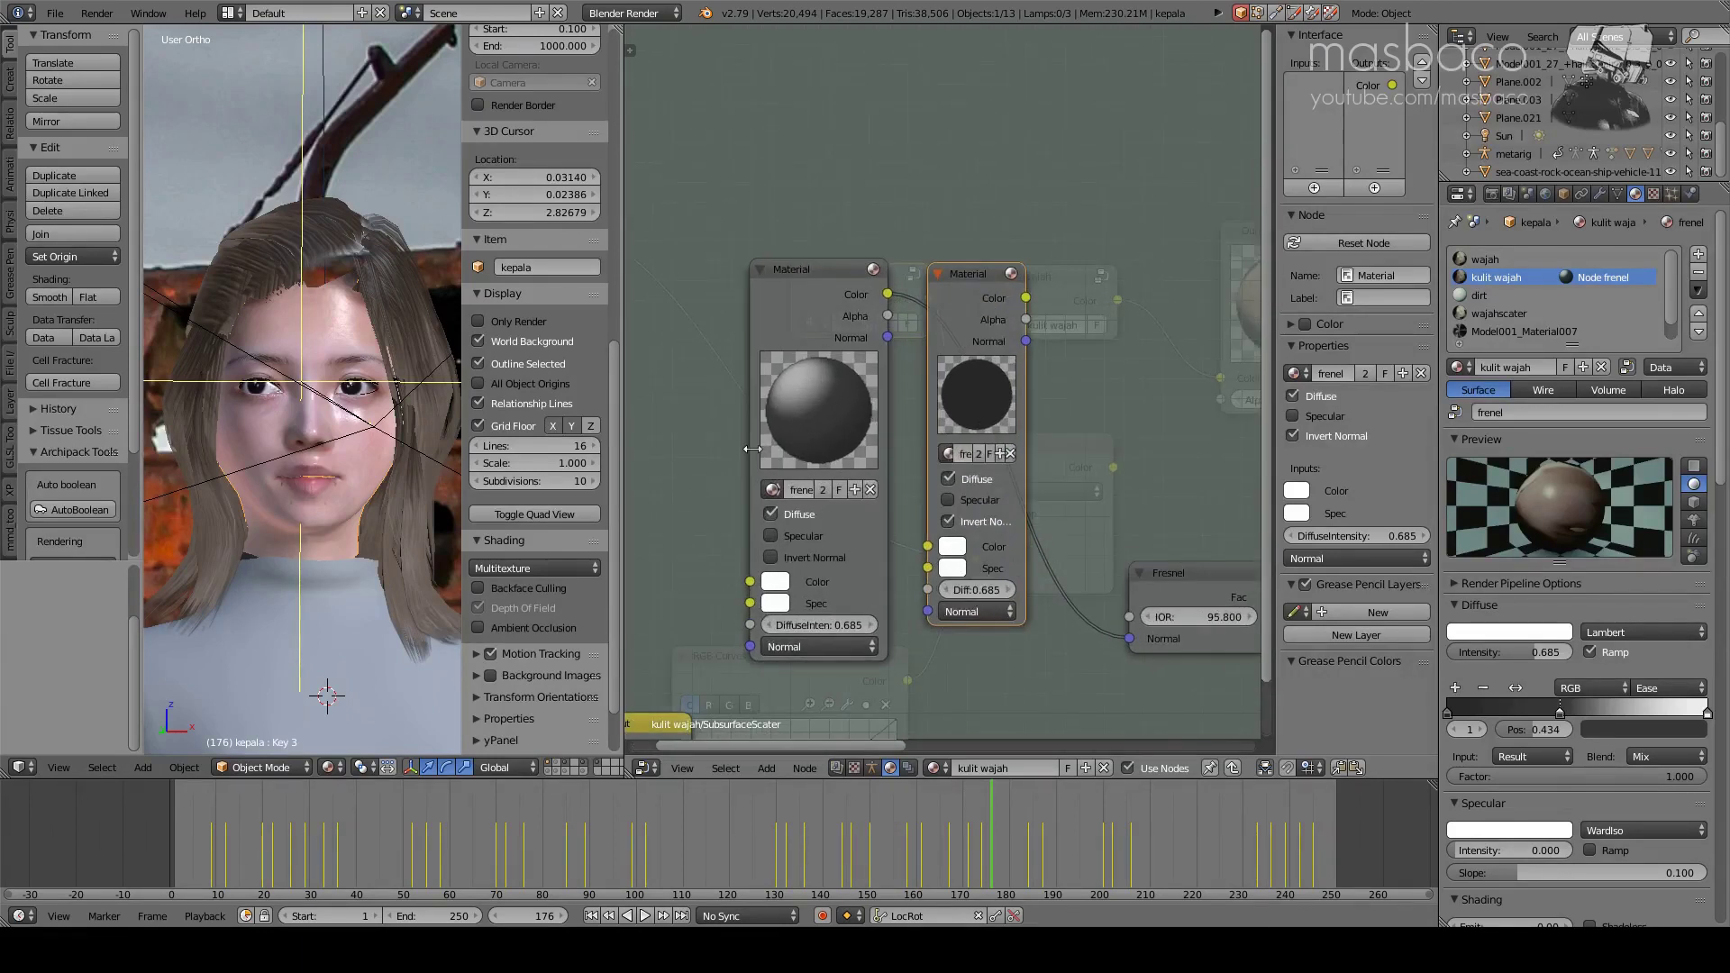
{"action": "left_click", "coordinate": [745, 449]}
{"action": "left_click_drag", "start_coordinate": [745, 449], "coordinate": [746, 459]}
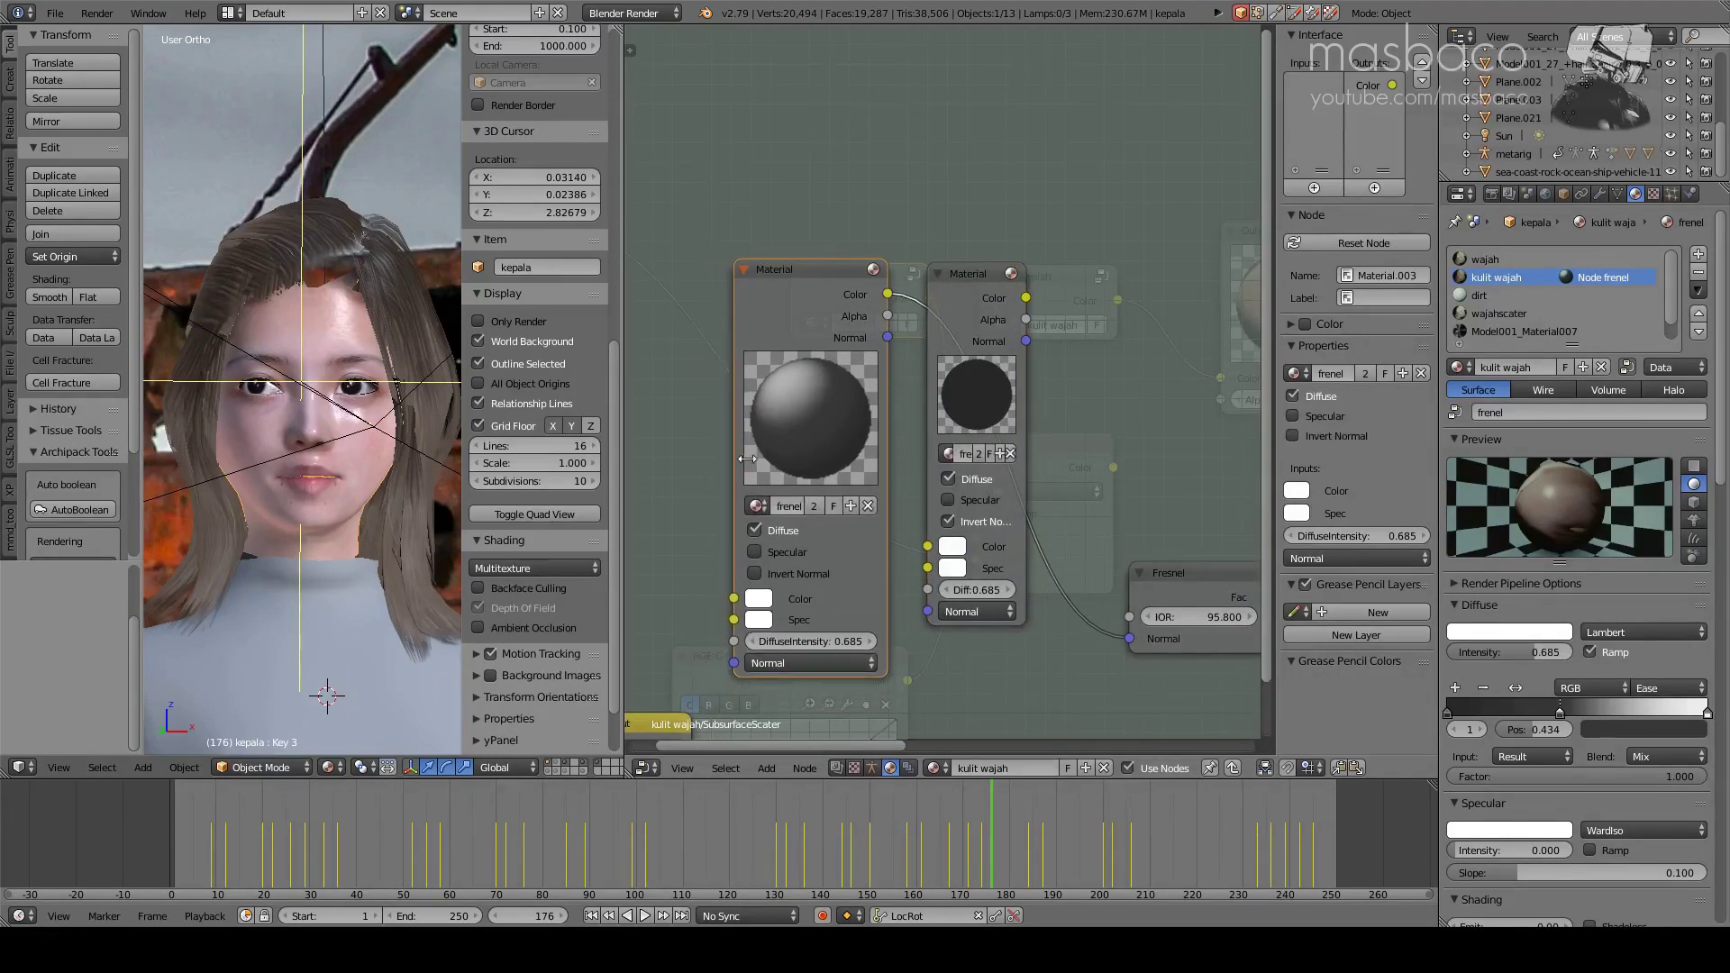
- Inspect the ColorRamp, Multiply and Group Output nodes, then exit the group
{"action": "middle_click_drag", "start_coordinate": [1076, 491], "coordinate": [805, 350]}
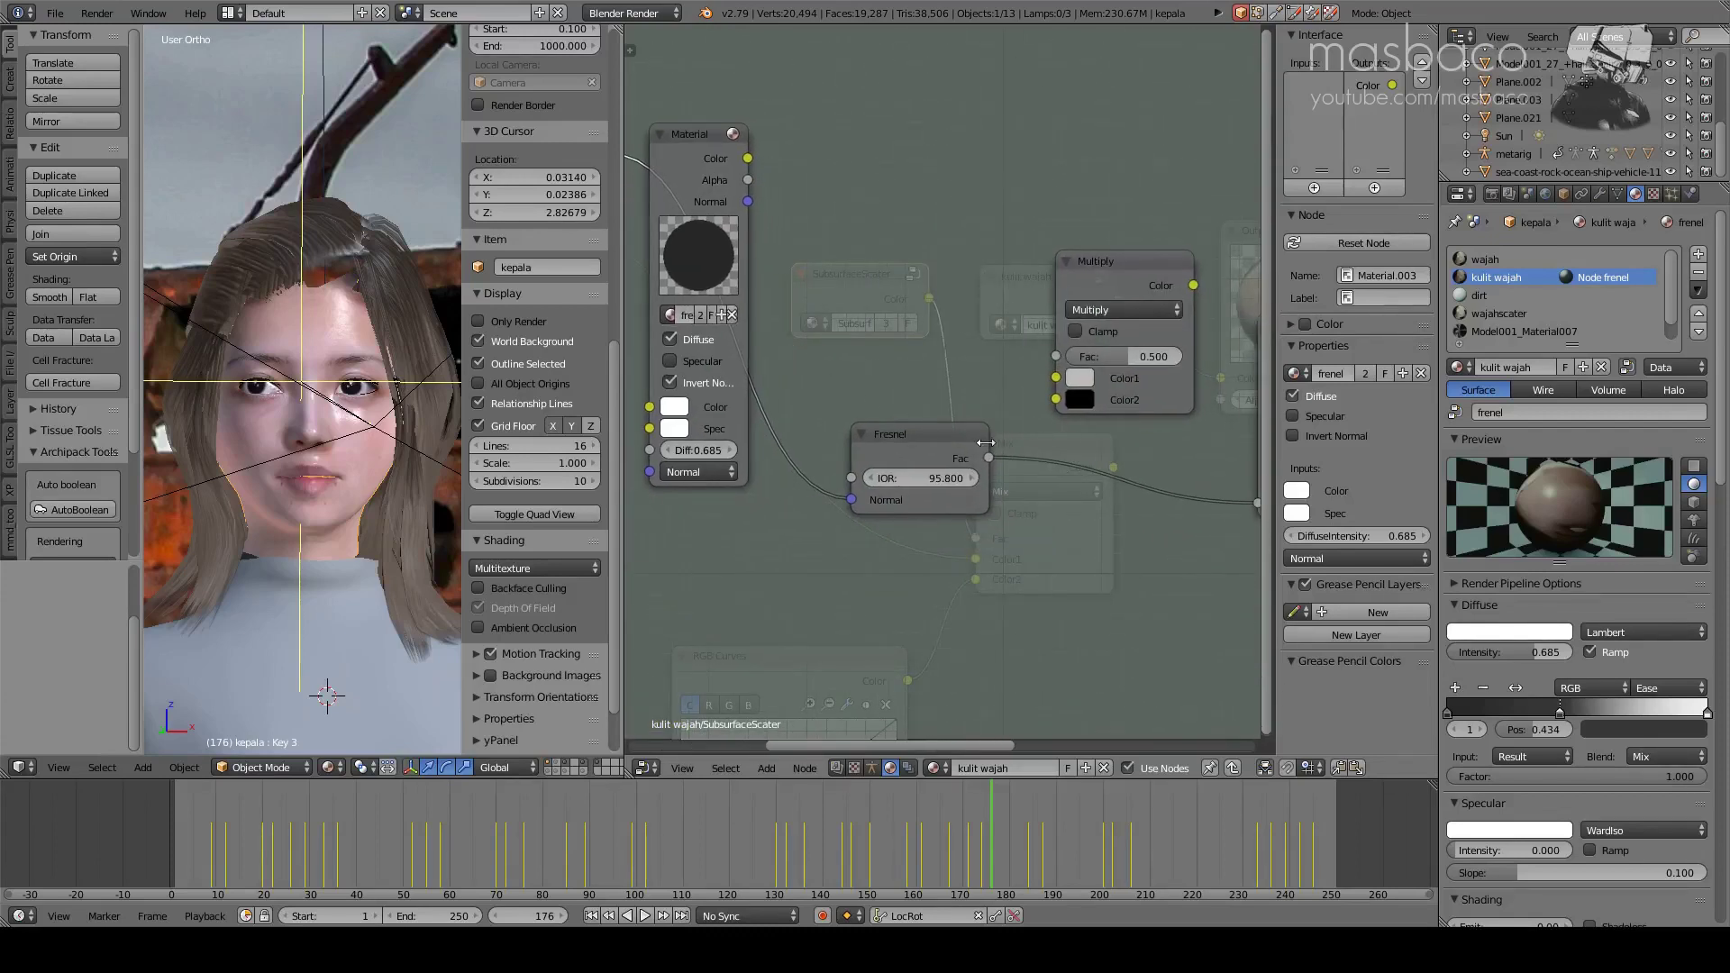
{"action": "middle_click_drag", "start_coordinate": [1132, 478], "coordinate": [858, 440]}
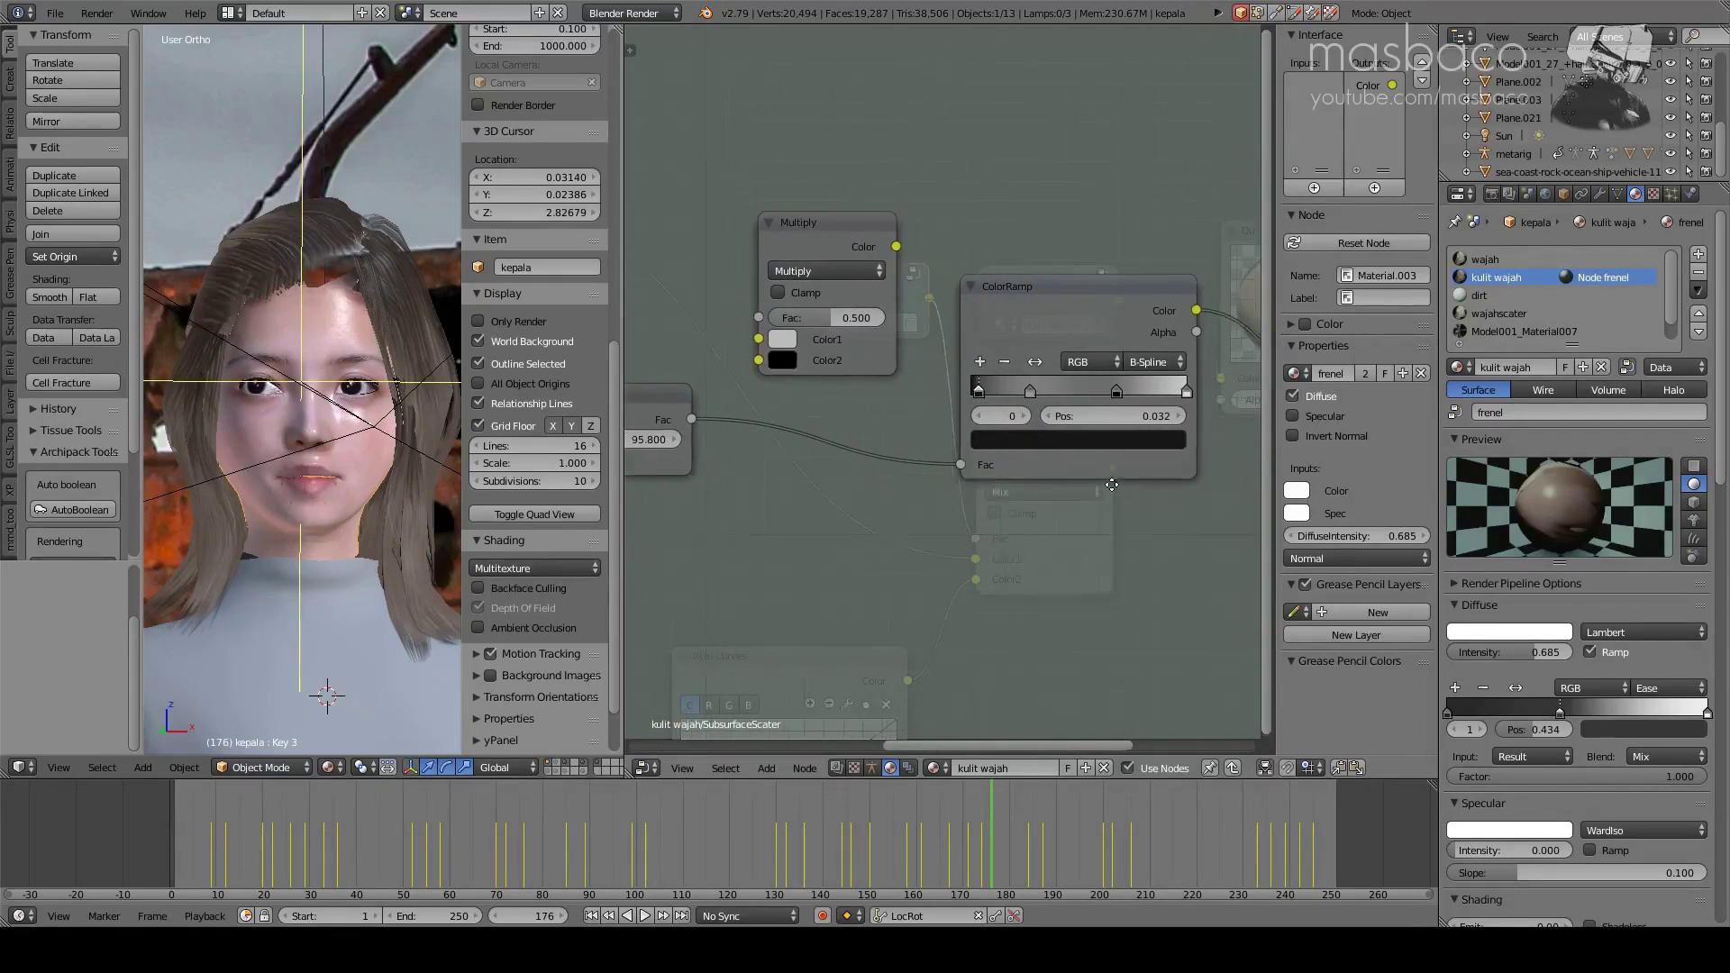
{"action": "middle_click_drag", "start_coordinate": [1103, 443], "coordinate": [864, 441]}
{"action": "scroll", "coordinate": [862, 436], "scroll_direction": "up", "scroll_amount": 1}
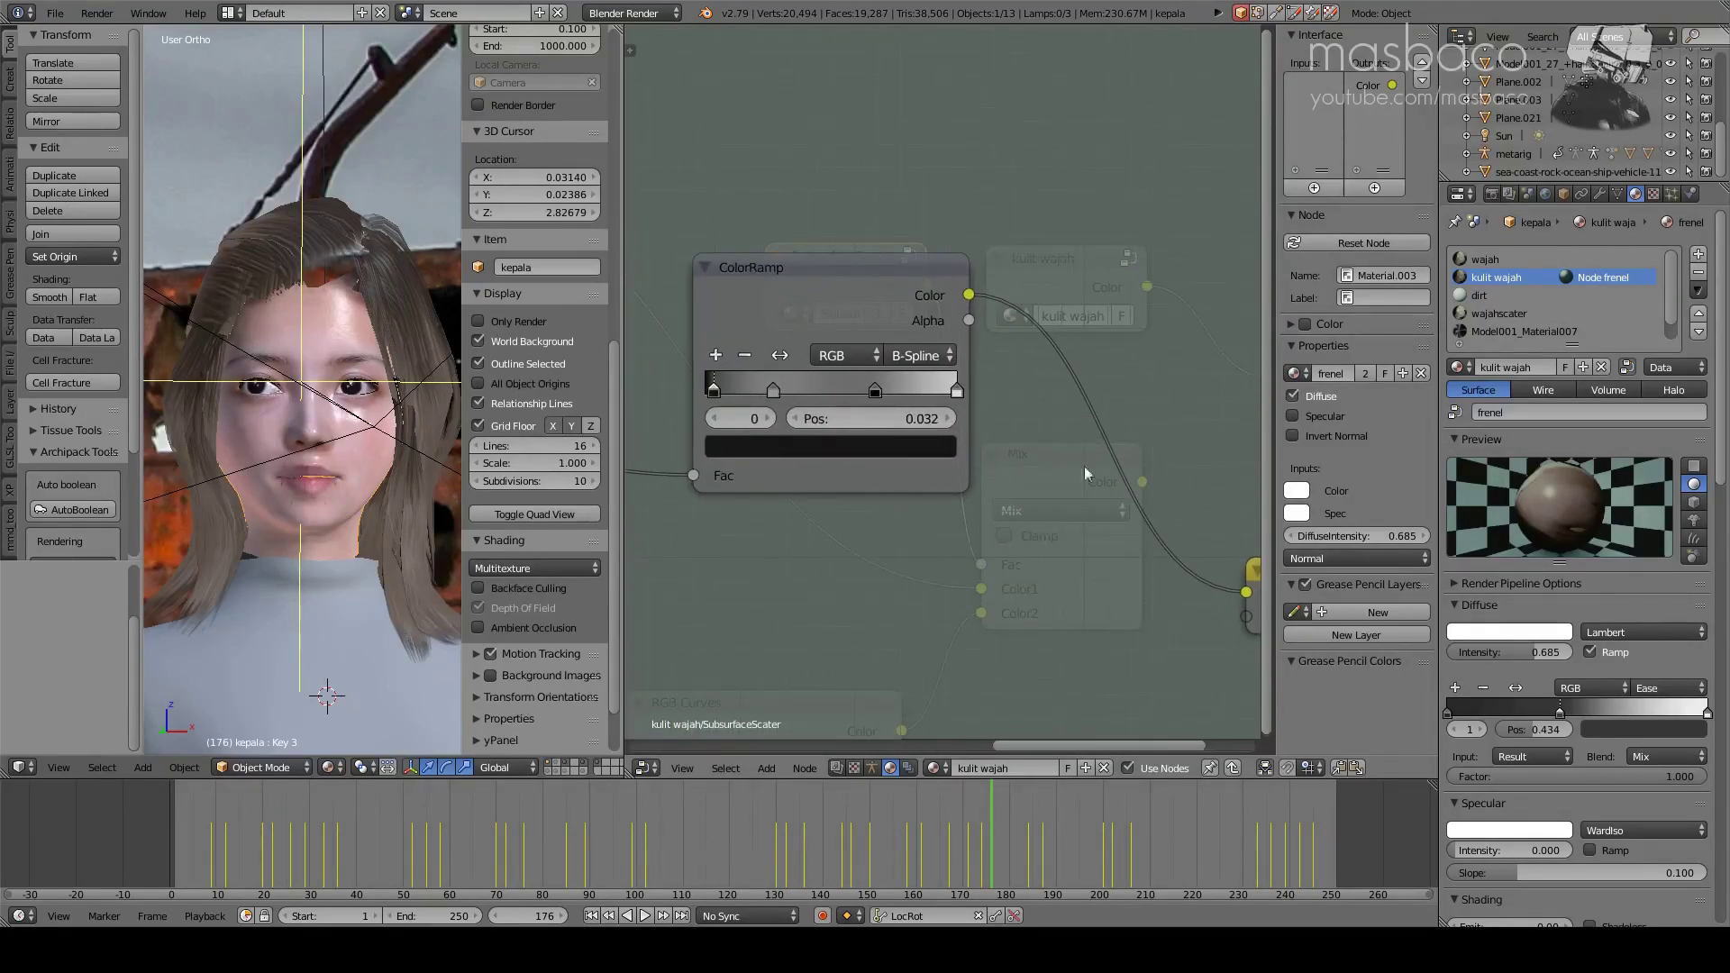
{"action": "middle_click_drag", "start_coordinate": [1116, 517], "coordinate": [897, 365]}
{"action": "scroll", "coordinate": [894, 366], "scroll_direction": "down", "scroll_amount": 2}
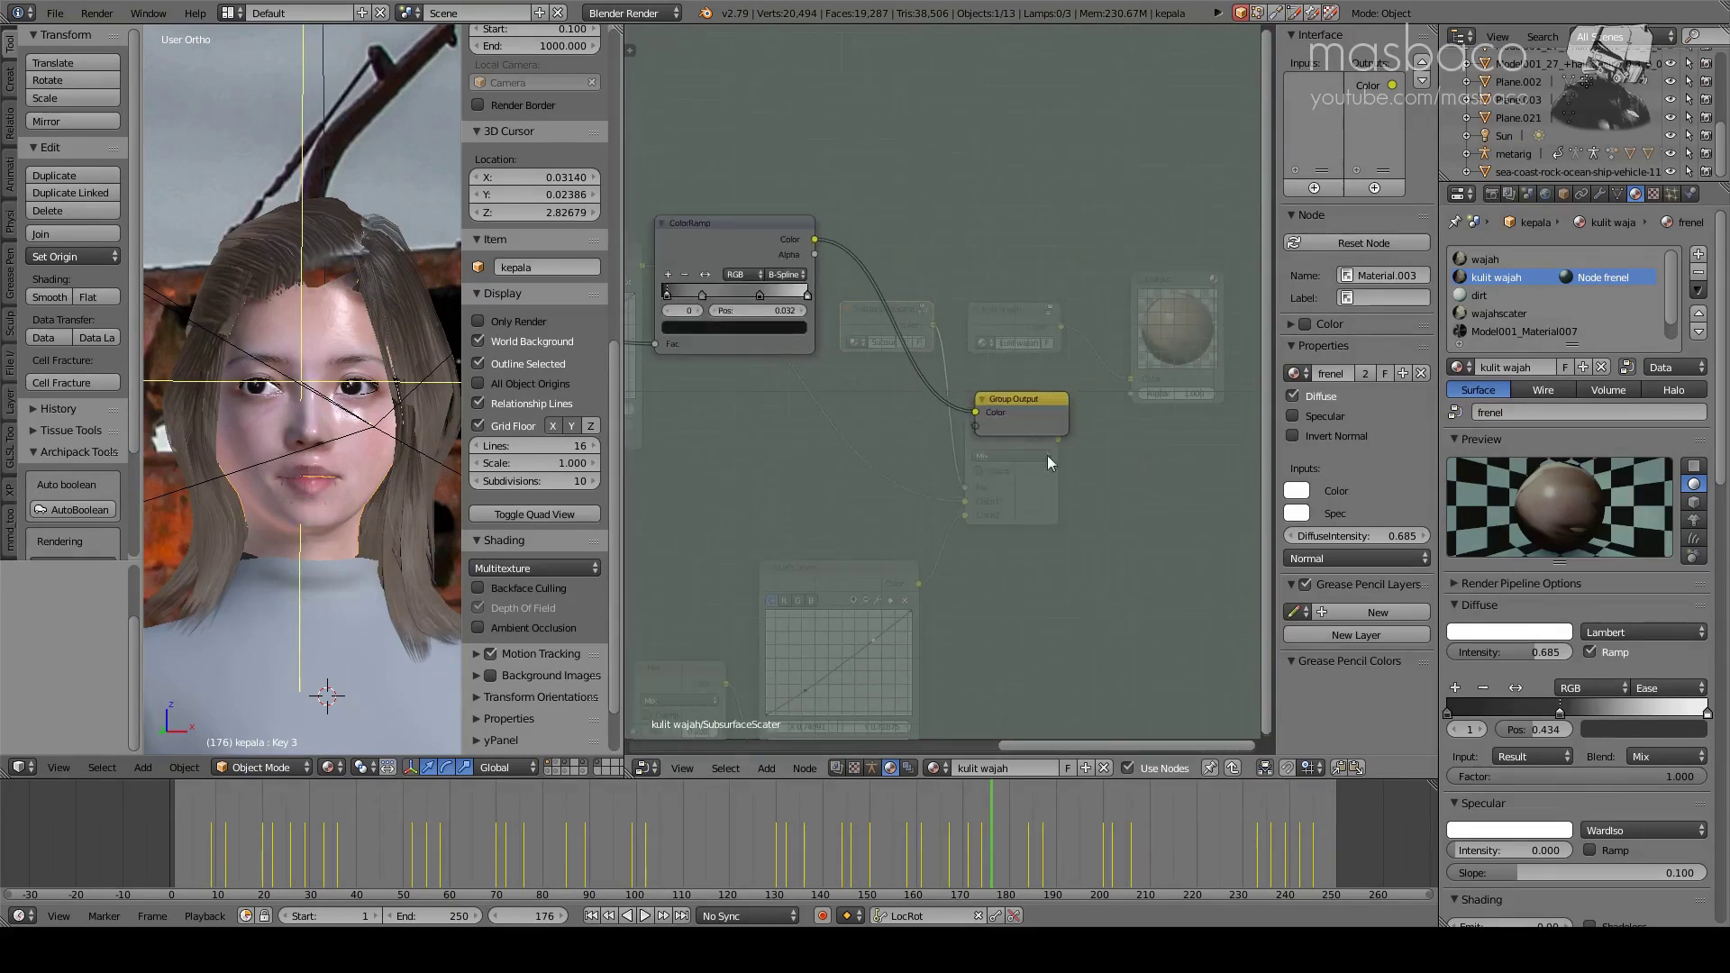
{"action": "key", "text": "Tab"}
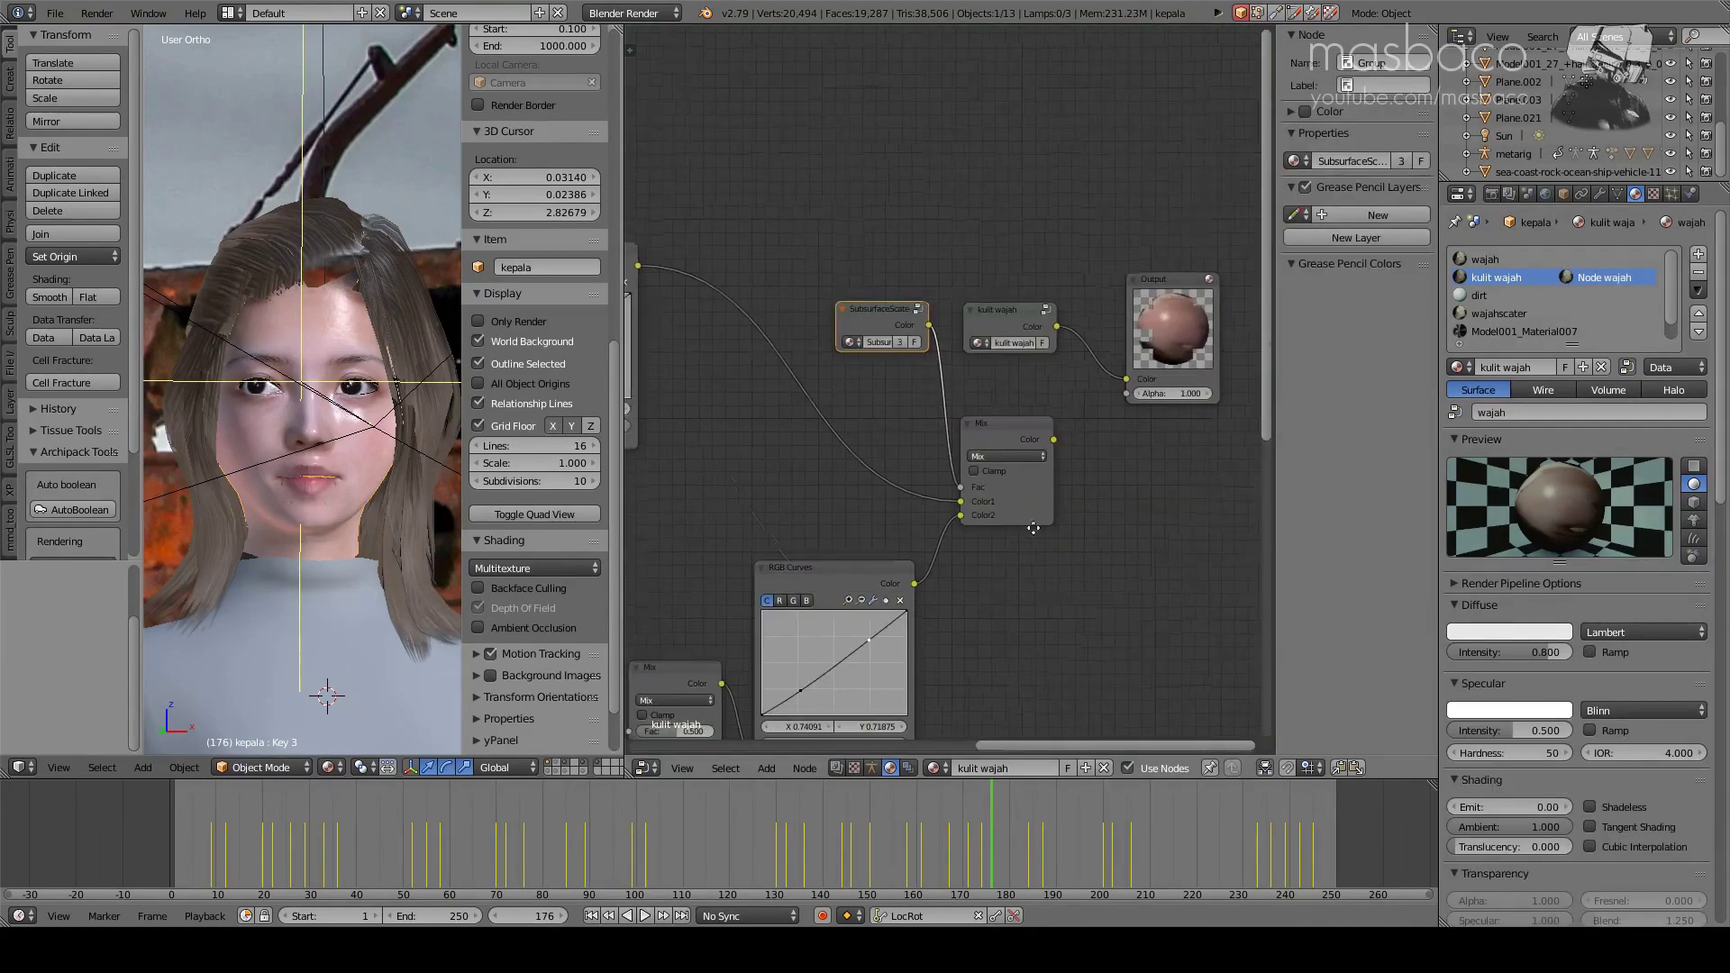
- Connect kulit wajah's Color output to the material Output node
{"action": "middle_click_drag", "start_coordinate": [880, 354], "coordinate": [830, 467]}
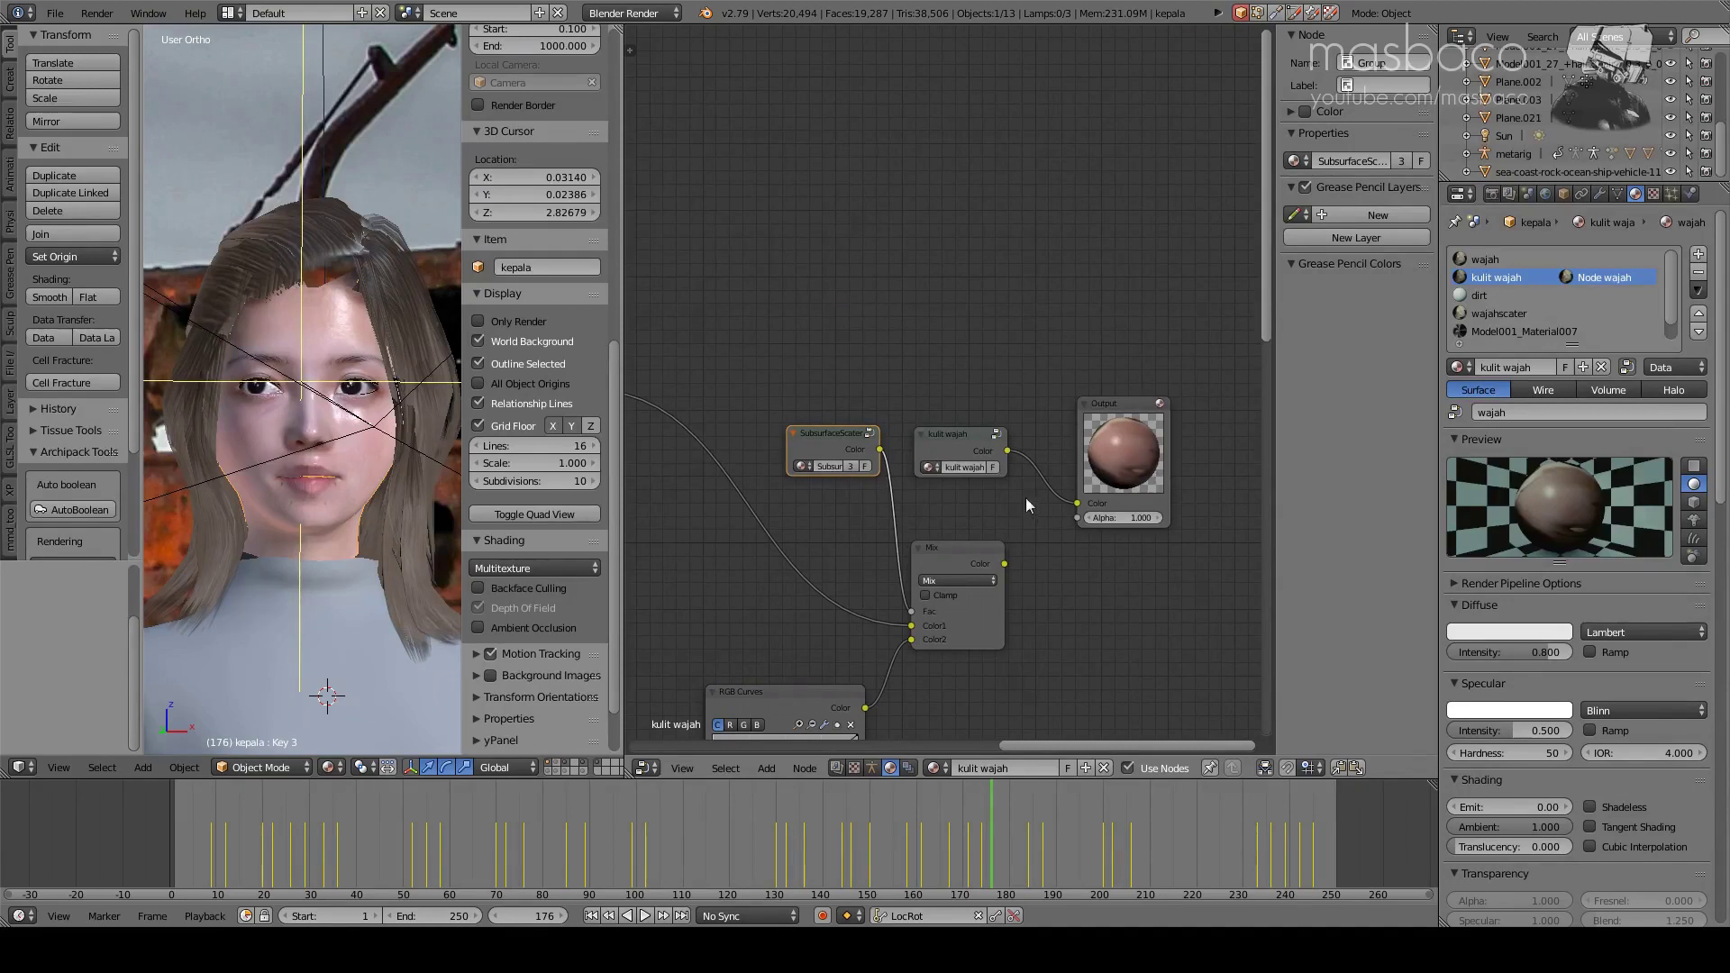
{"action": "left_click", "coordinate": [965, 435]}
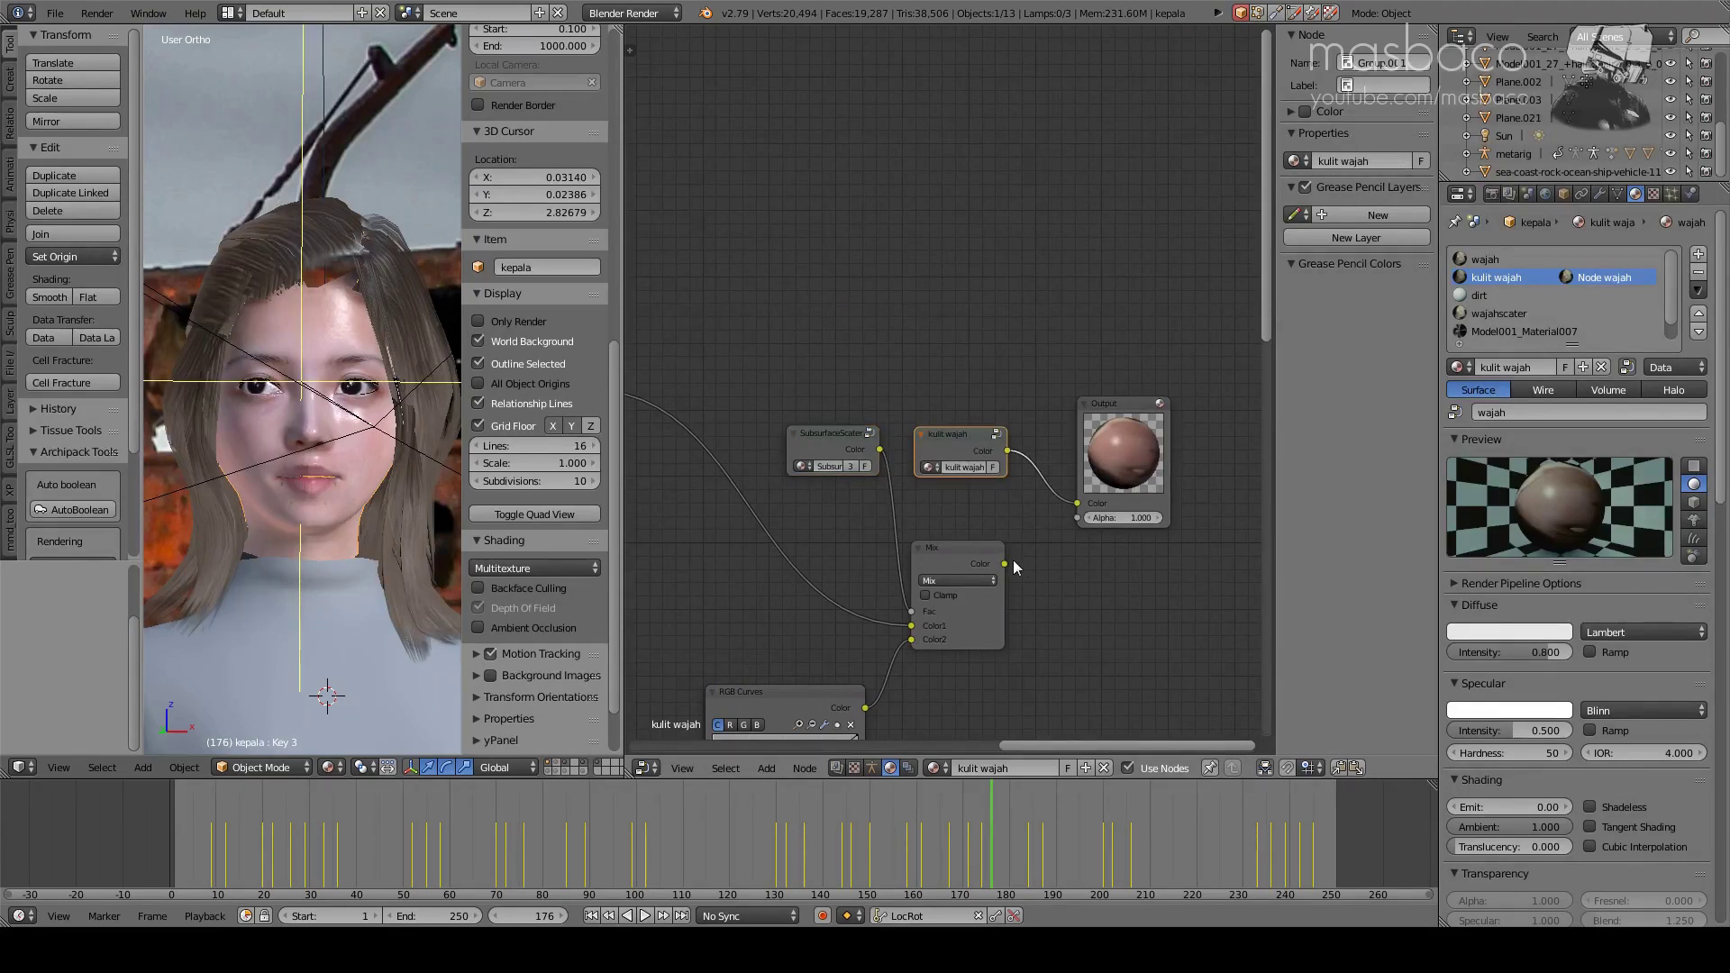
{"action": "mouse_move", "coordinate": [1005, 562]}
{"action": "left_mouse_down"}
{"action": "mouse_move", "coordinate": [1051, 547]}
{"action": "mouse_move", "coordinate": [1078, 501]}
{"action": "left_mouse_up"}
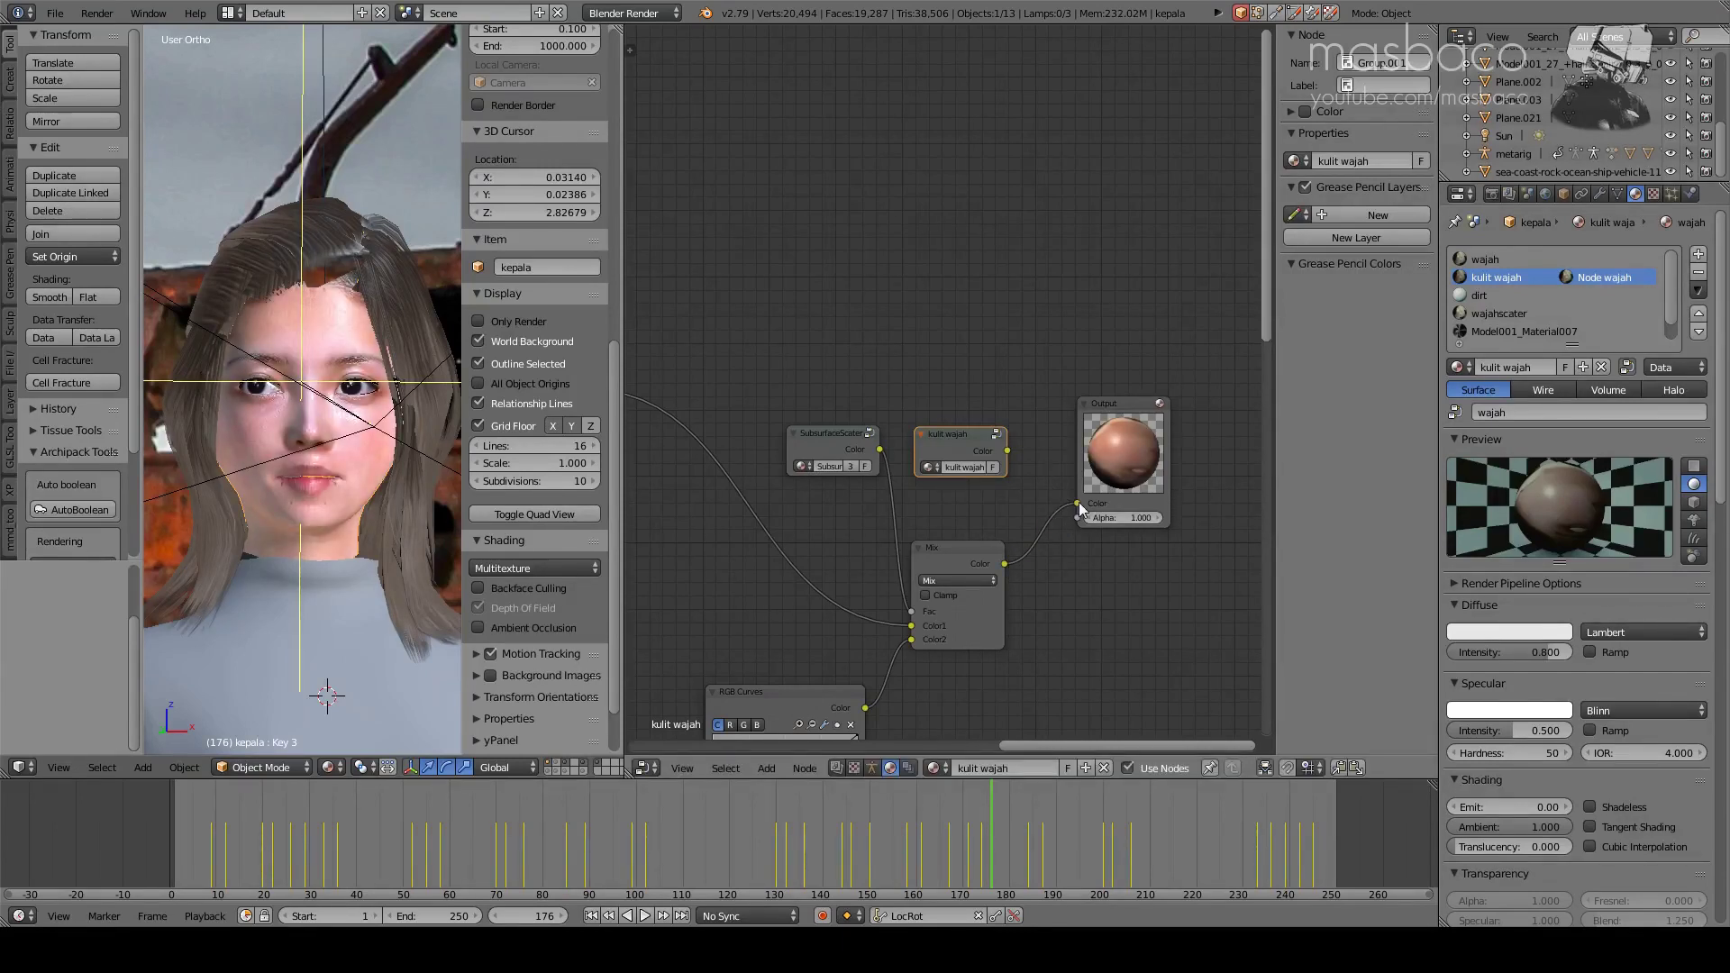
{"action": "left_click_drag", "start_coordinate": [1007, 451], "coordinate": [1077, 507]}
- Peek into the kulit wajah group, then merge the node editor into the 3D view
{"action": "middle_click_drag", "start_coordinate": [1063, 502], "coordinate": [1063, 370]}
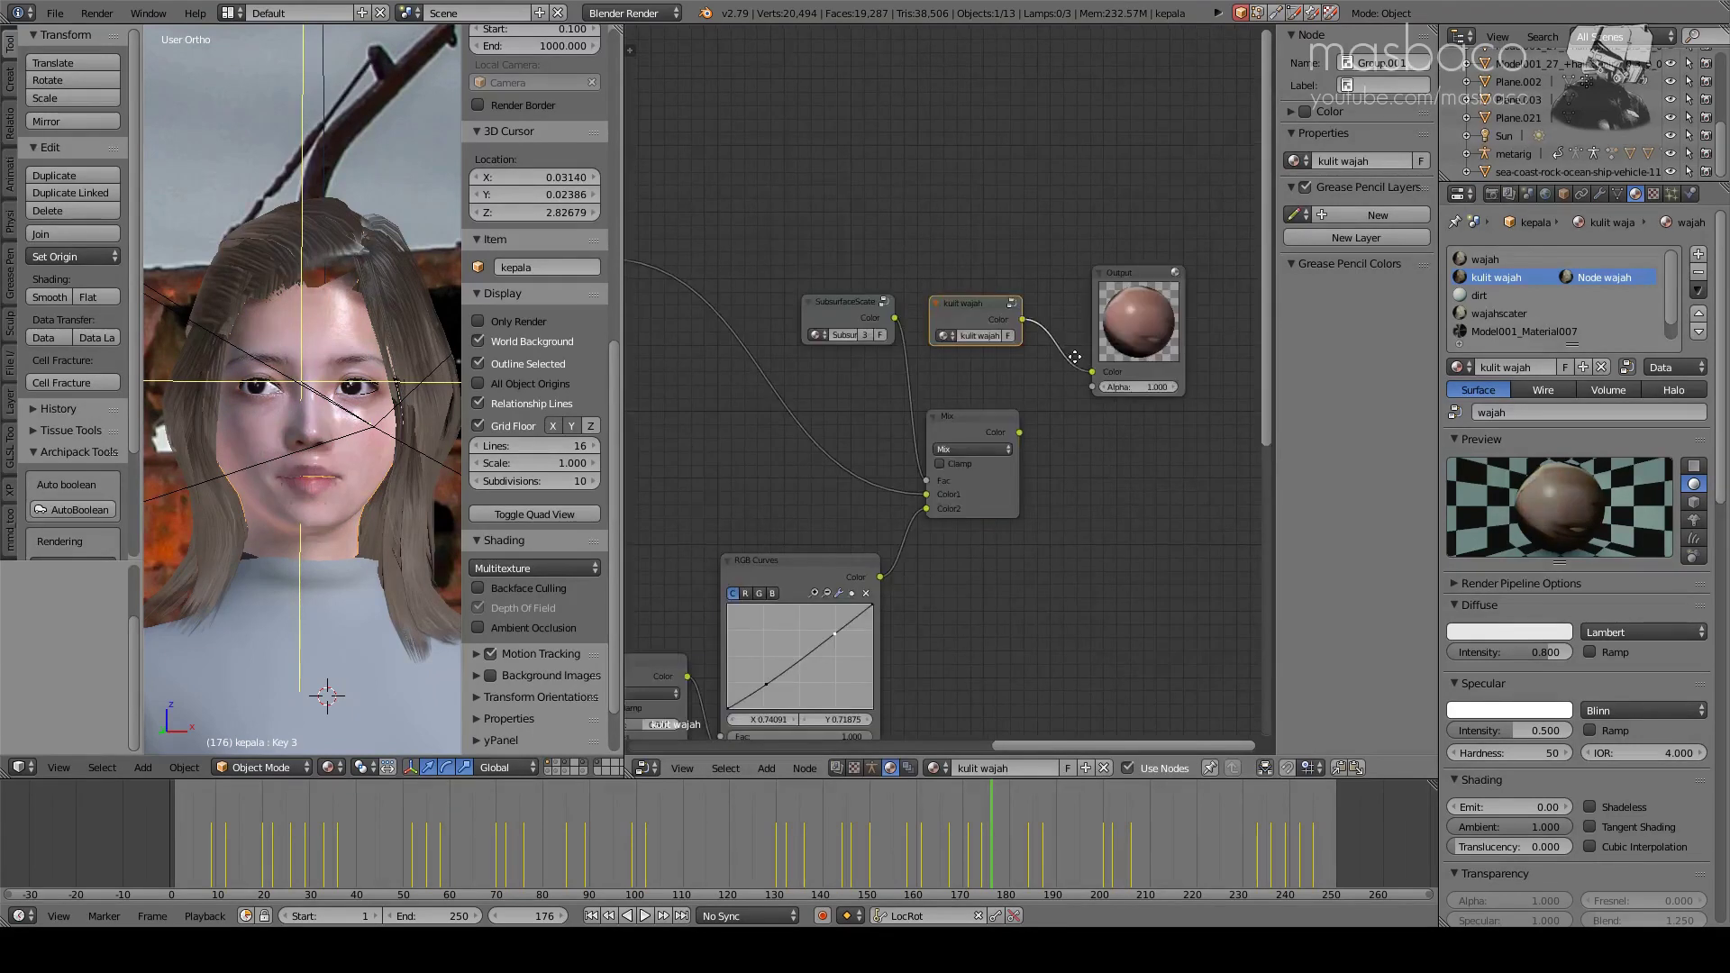
{"action": "scroll", "coordinate": [931, 471], "scroll_direction": "down", "scroll_amount": 1}
{"action": "key", "text": "Tab"}
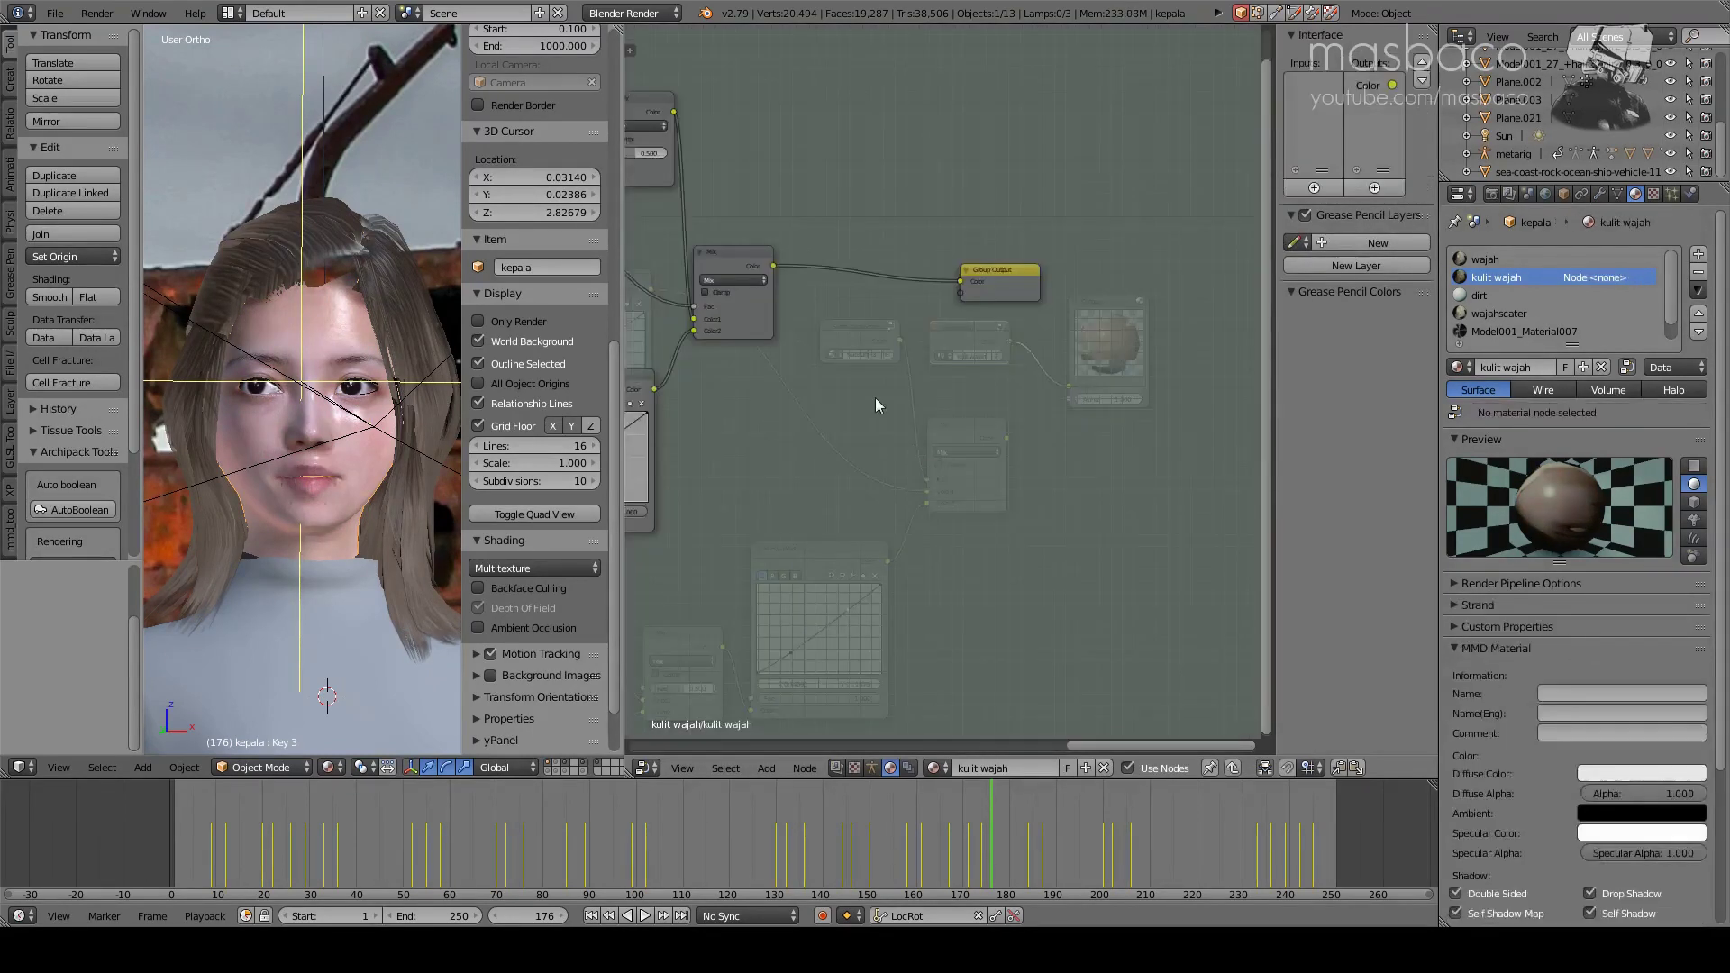
{"action": "key", "text": "Tab"}
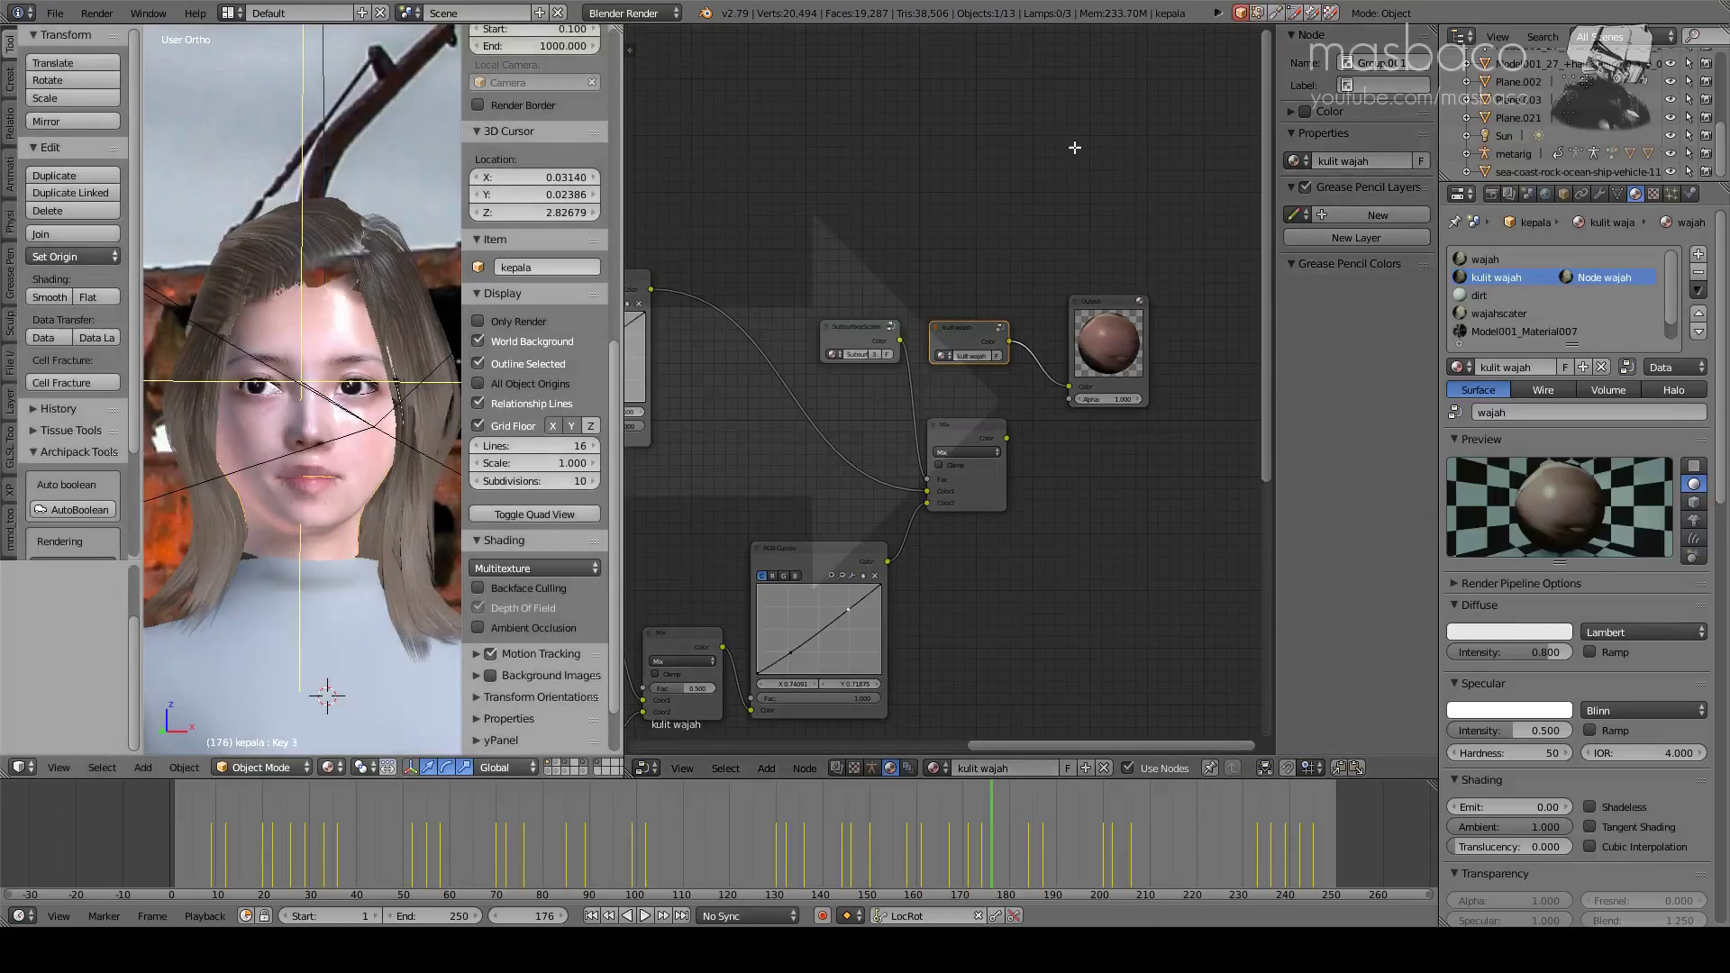
{"action": "left_click_drag", "start_coordinate": [624, 29], "coordinate": [1073, 147]}
- Select the hair, view the character in Front Ortho, and return to frame 1
{"action": "scroll", "coordinate": [793, 486], "scroll_direction": "down", "scroll_amount": 3}
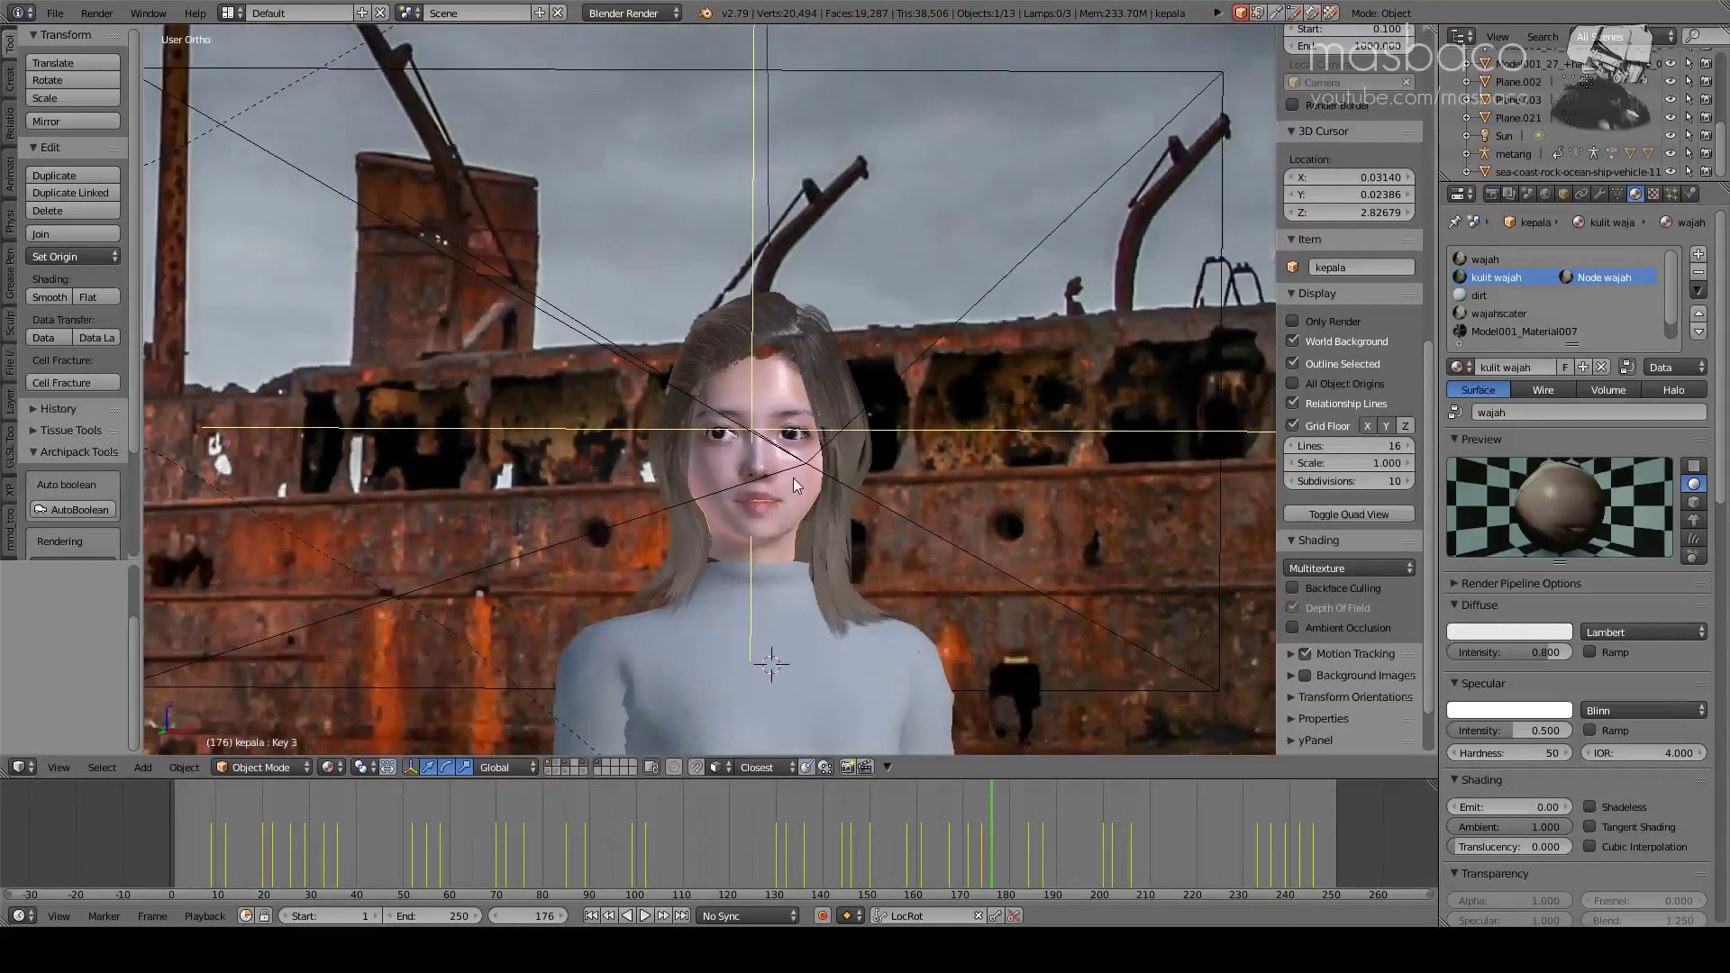
{"action": "scroll", "coordinate": [797, 482], "scroll_direction": "down", "scroll_amount": 2}
{"action": "scroll", "coordinate": [800, 476], "scroll_direction": "down", "scroll_amount": 1}
{"action": "scroll", "coordinate": [805, 468], "scroll_direction": "down", "scroll_amount": 1}
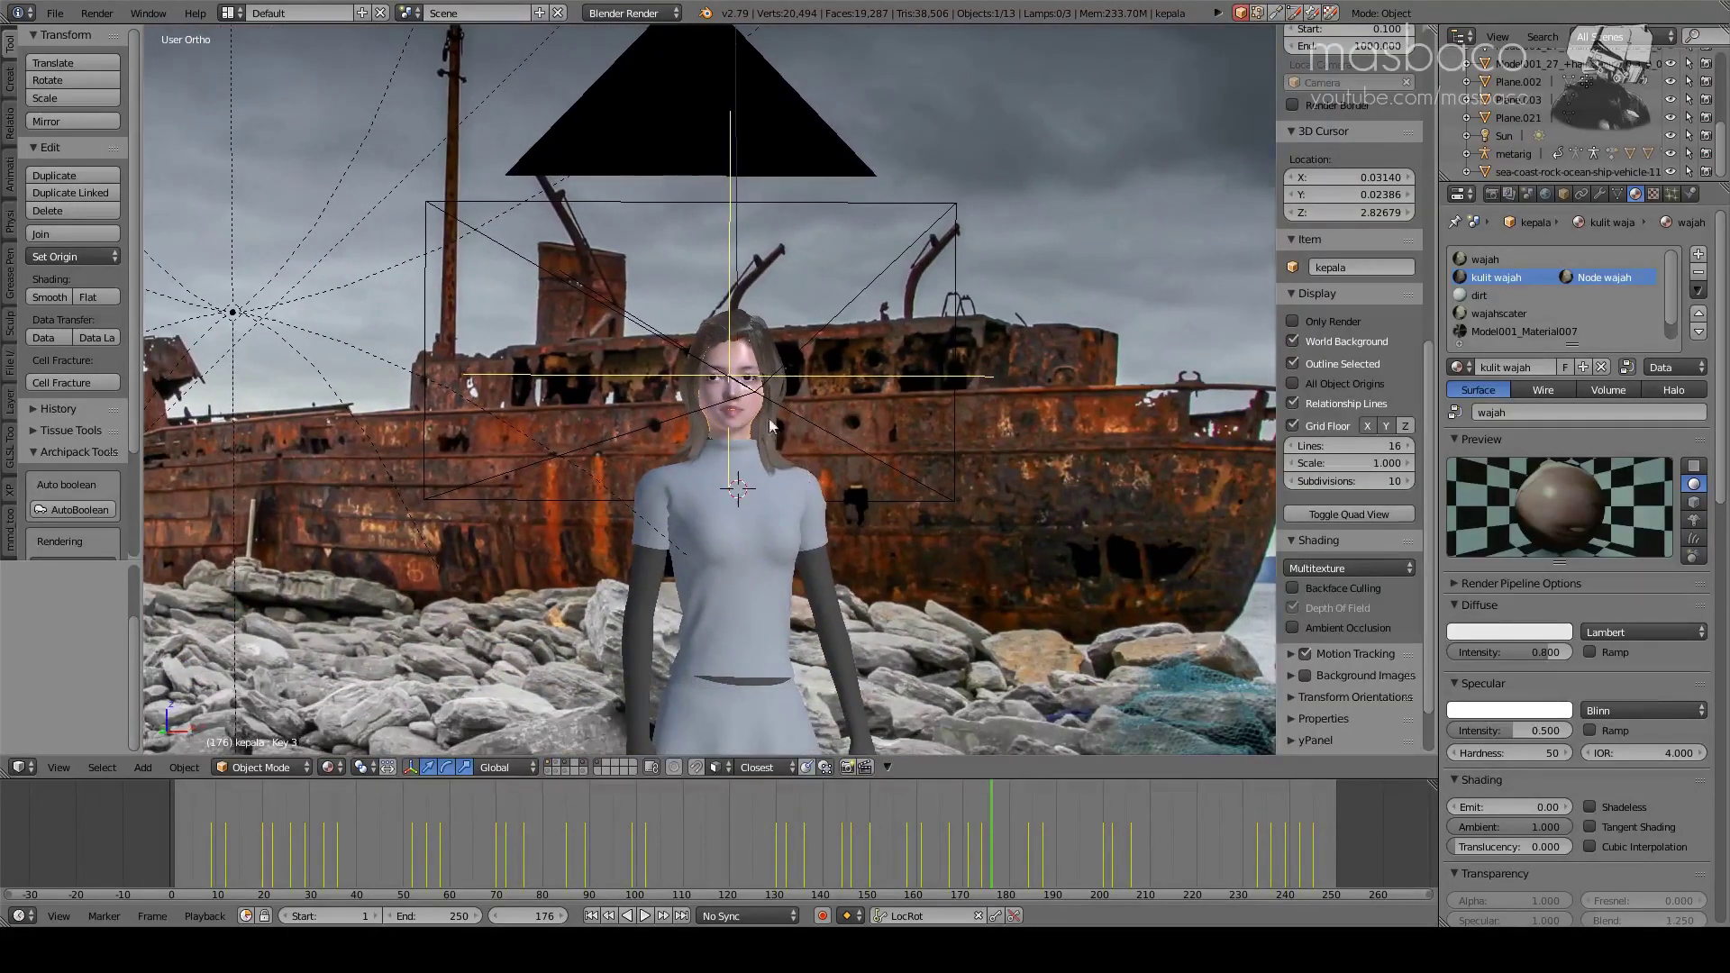
{"action": "scroll", "coordinate": [743, 404], "scroll_direction": "up", "scroll_amount": 4}
{"action": "right_click", "coordinate": [743, 404]}
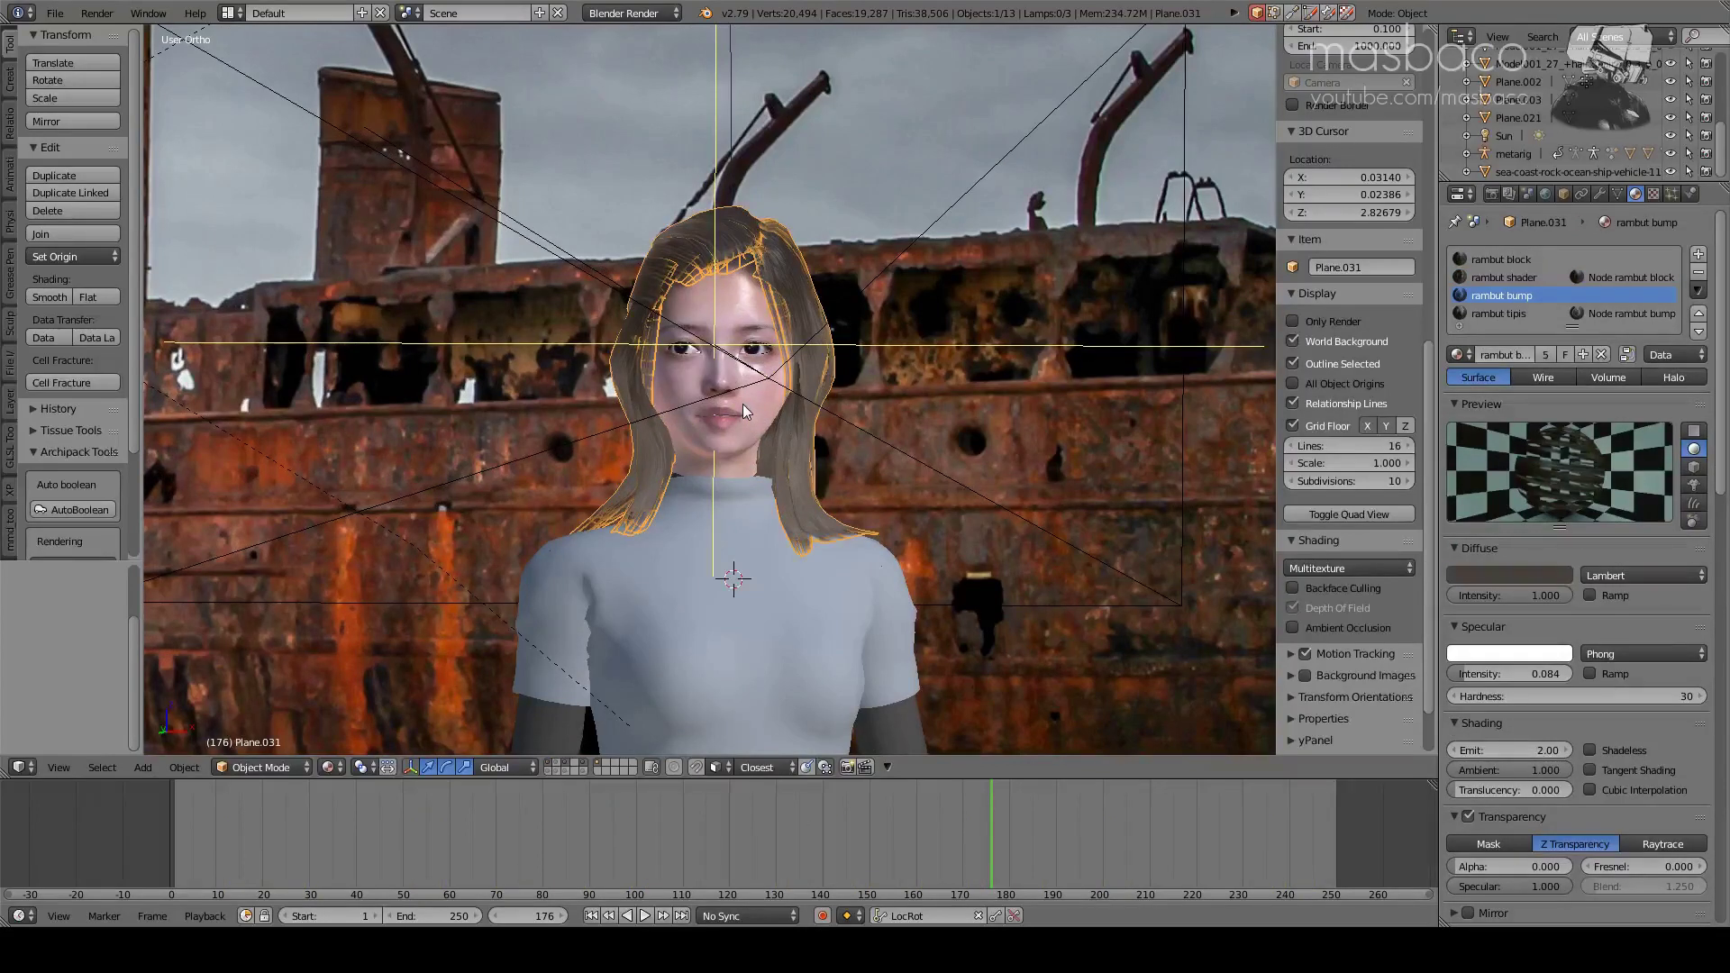
{"action": "key", "text": "KP_1"}
{"action": "scroll", "coordinate": [743, 404], "scroll_direction": "up", "scroll_amount": 1}
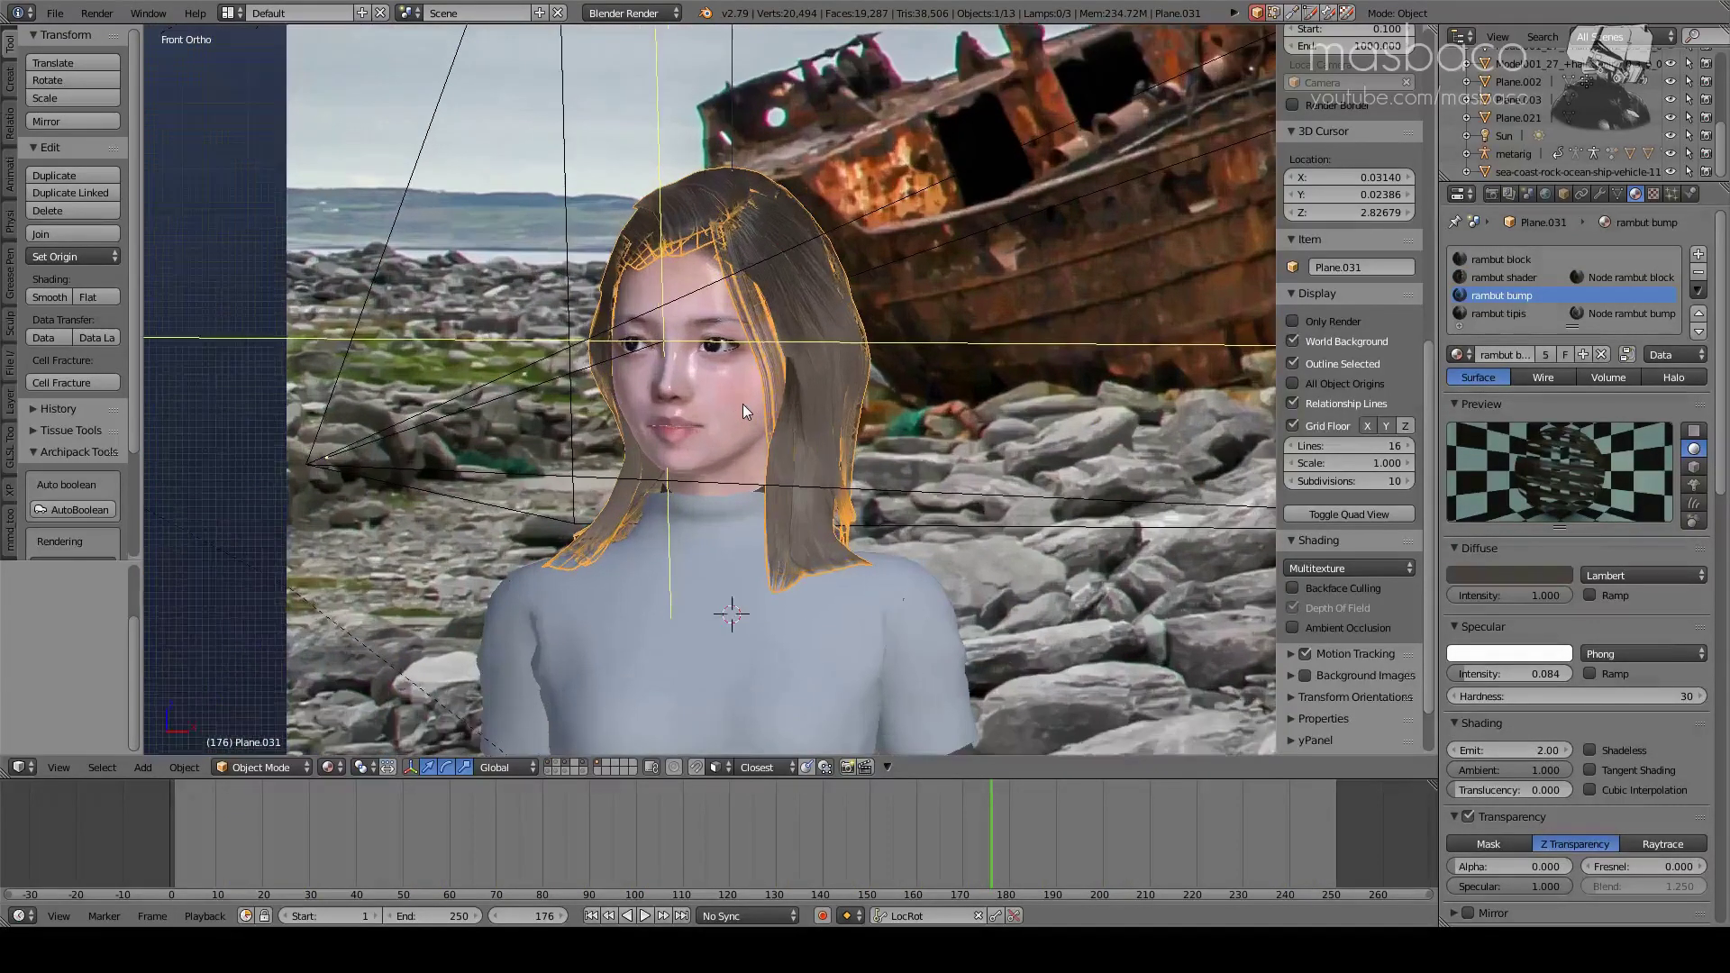
{"action": "scroll", "coordinate": [743, 403], "scroll_direction": "up", "scroll_amount": 4}
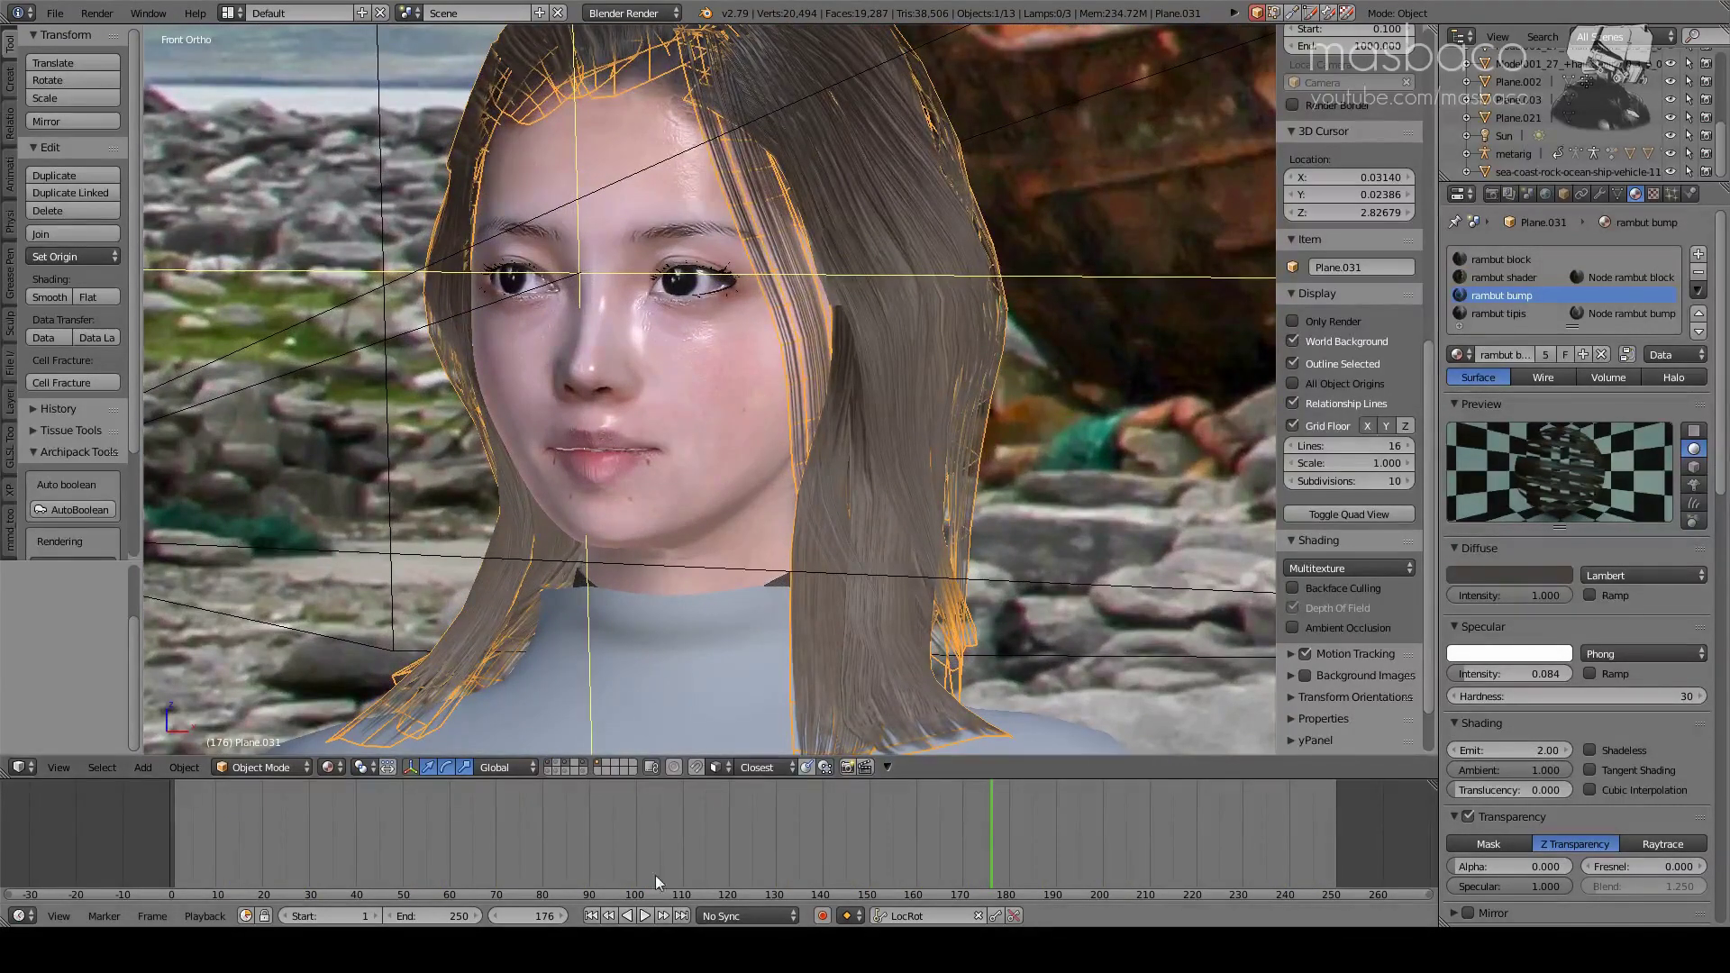
{"action": "left_click", "coordinate": [591, 915]}
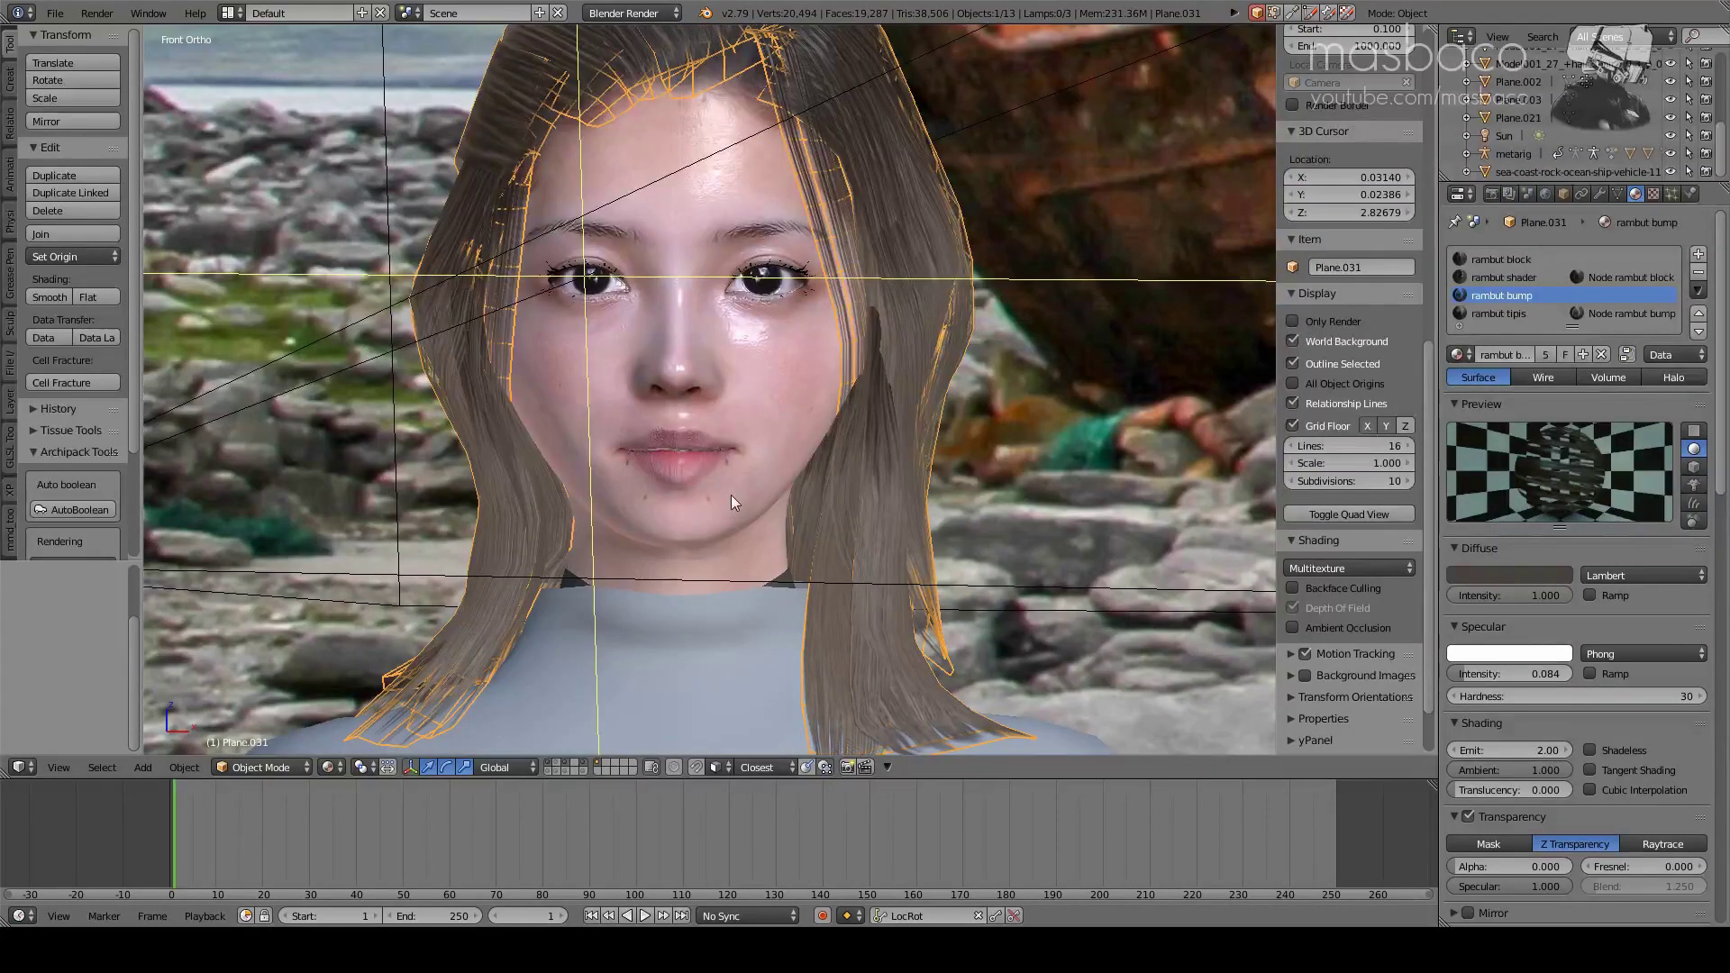
- Put the head mesh kepala into Edit Mode instead of the hair
{"action": "key", "text": "Tab"}
{"action": "key", "text": "Tab"}
{"action": "right_click", "coordinate": [753, 416]}
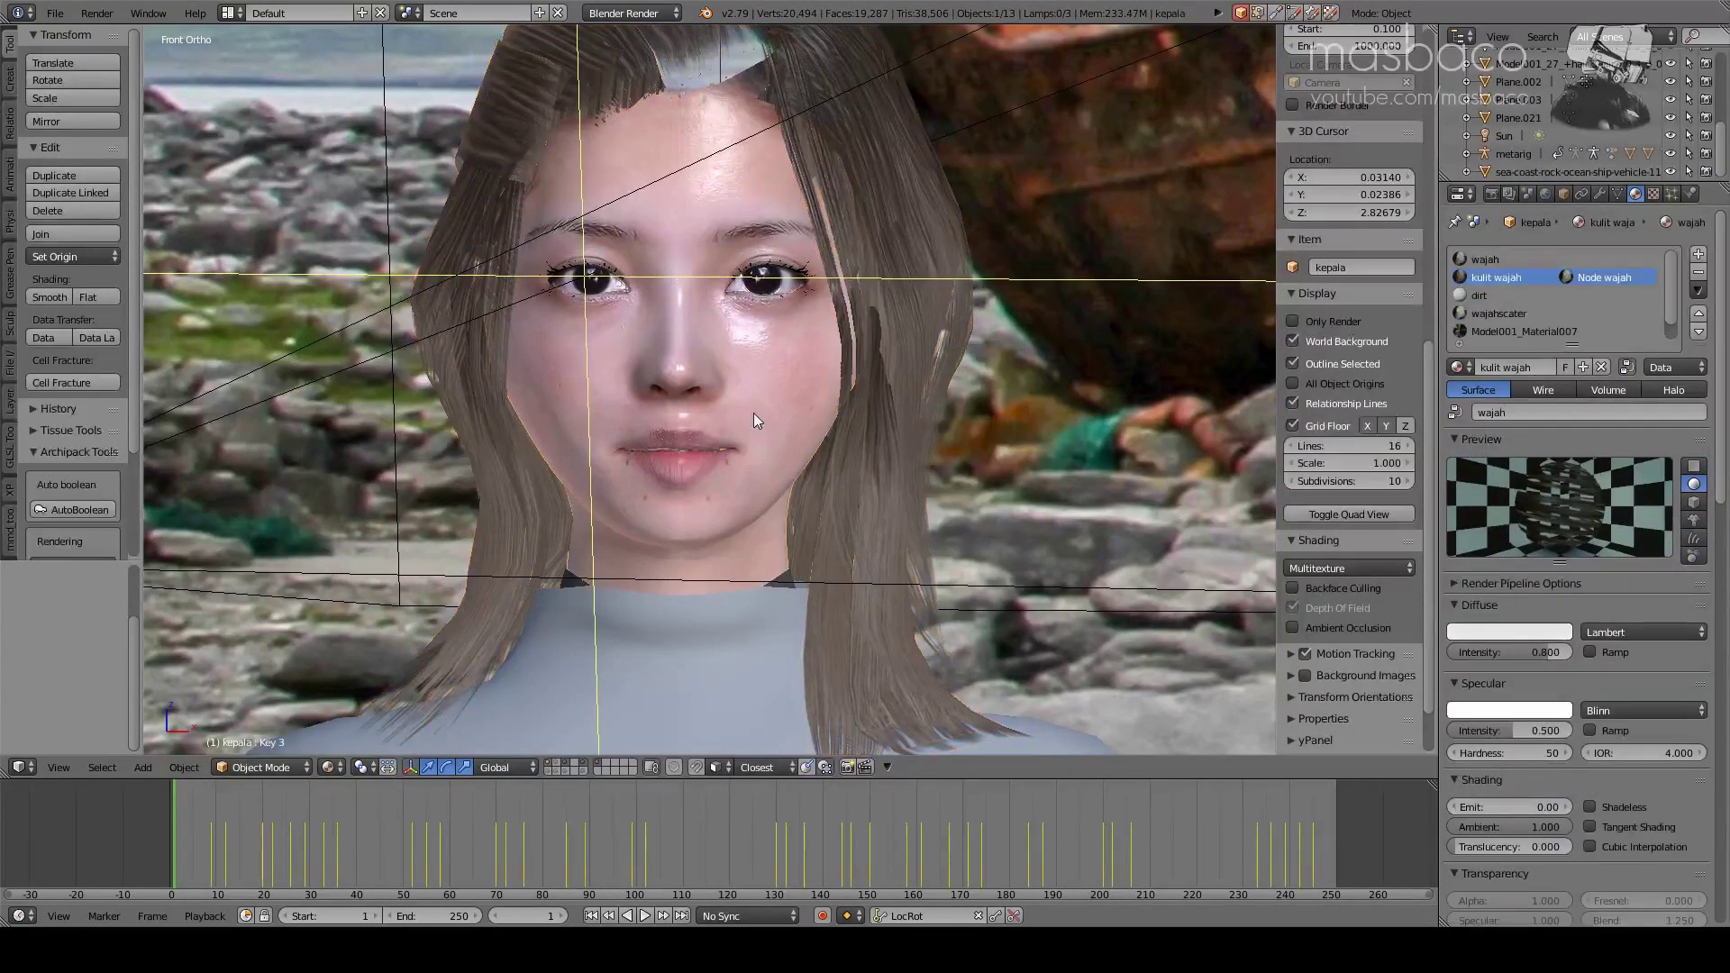
{"action": "key", "text": "Tab"}
{"action": "scroll", "coordinate": [735, 358], "scroll_direction": "up", "scroll_amount": 1}
- Preview the head's Basis, merem, Key 2 and Key 3 shape keys, then leave Edit Mode
{"action": "key", "text": "KP_1"}
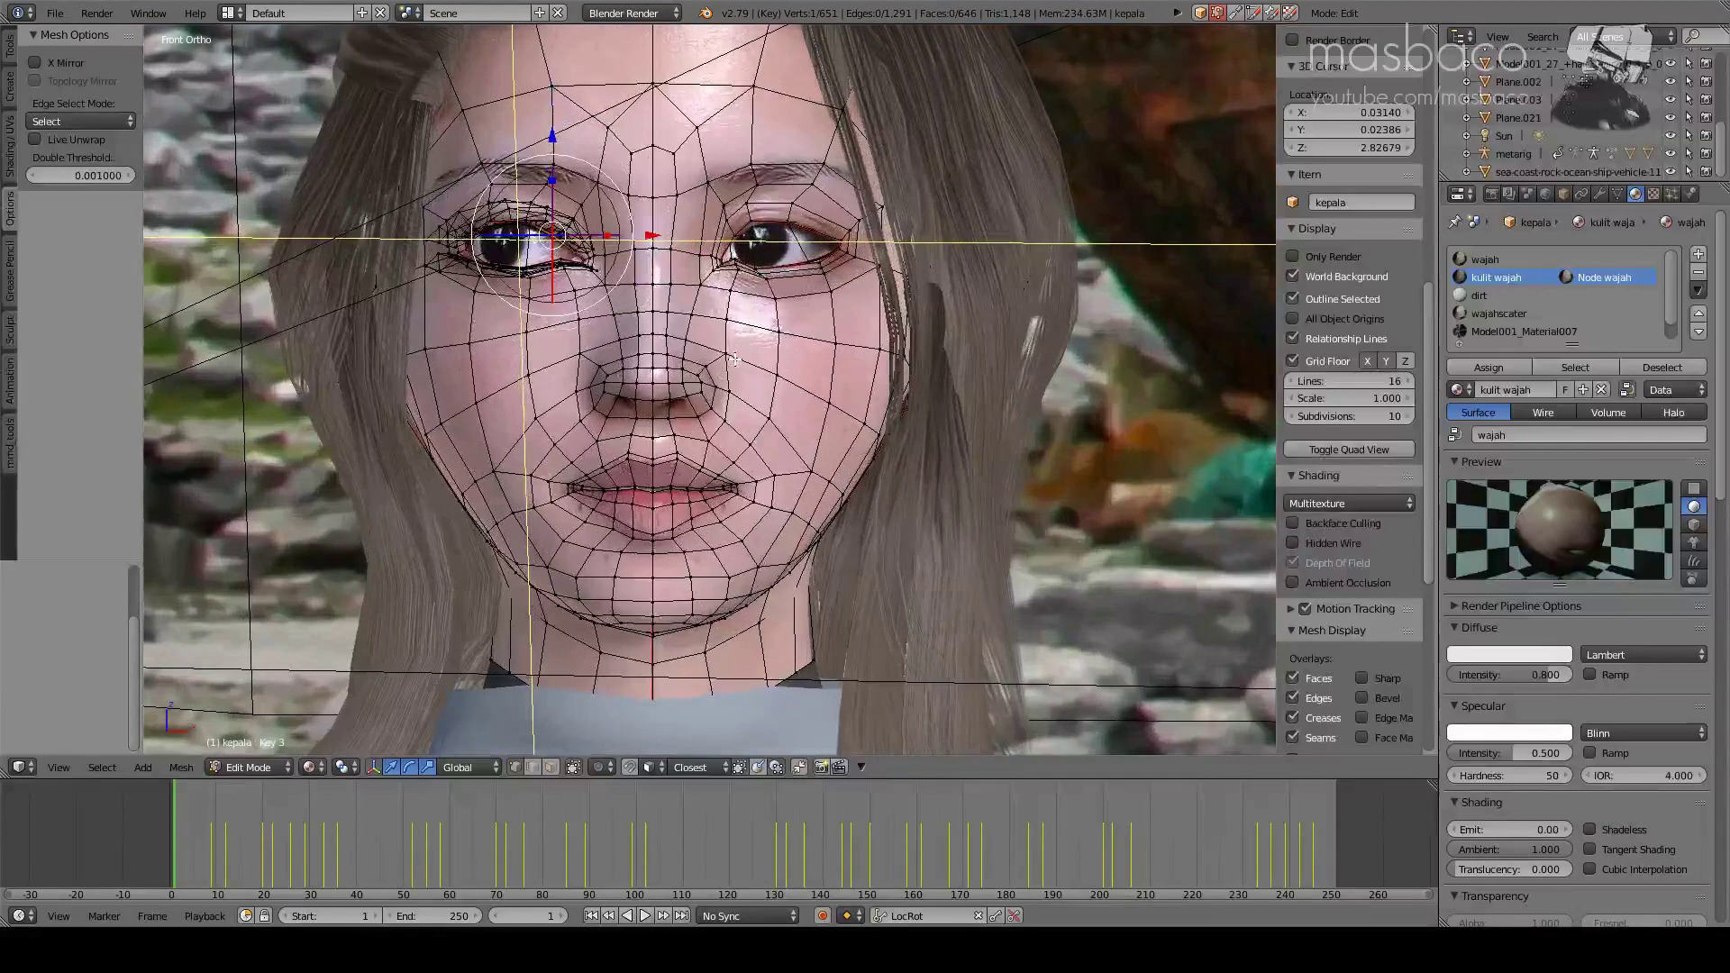
{"action": "left_click", "coordinate": [1618, 194]}
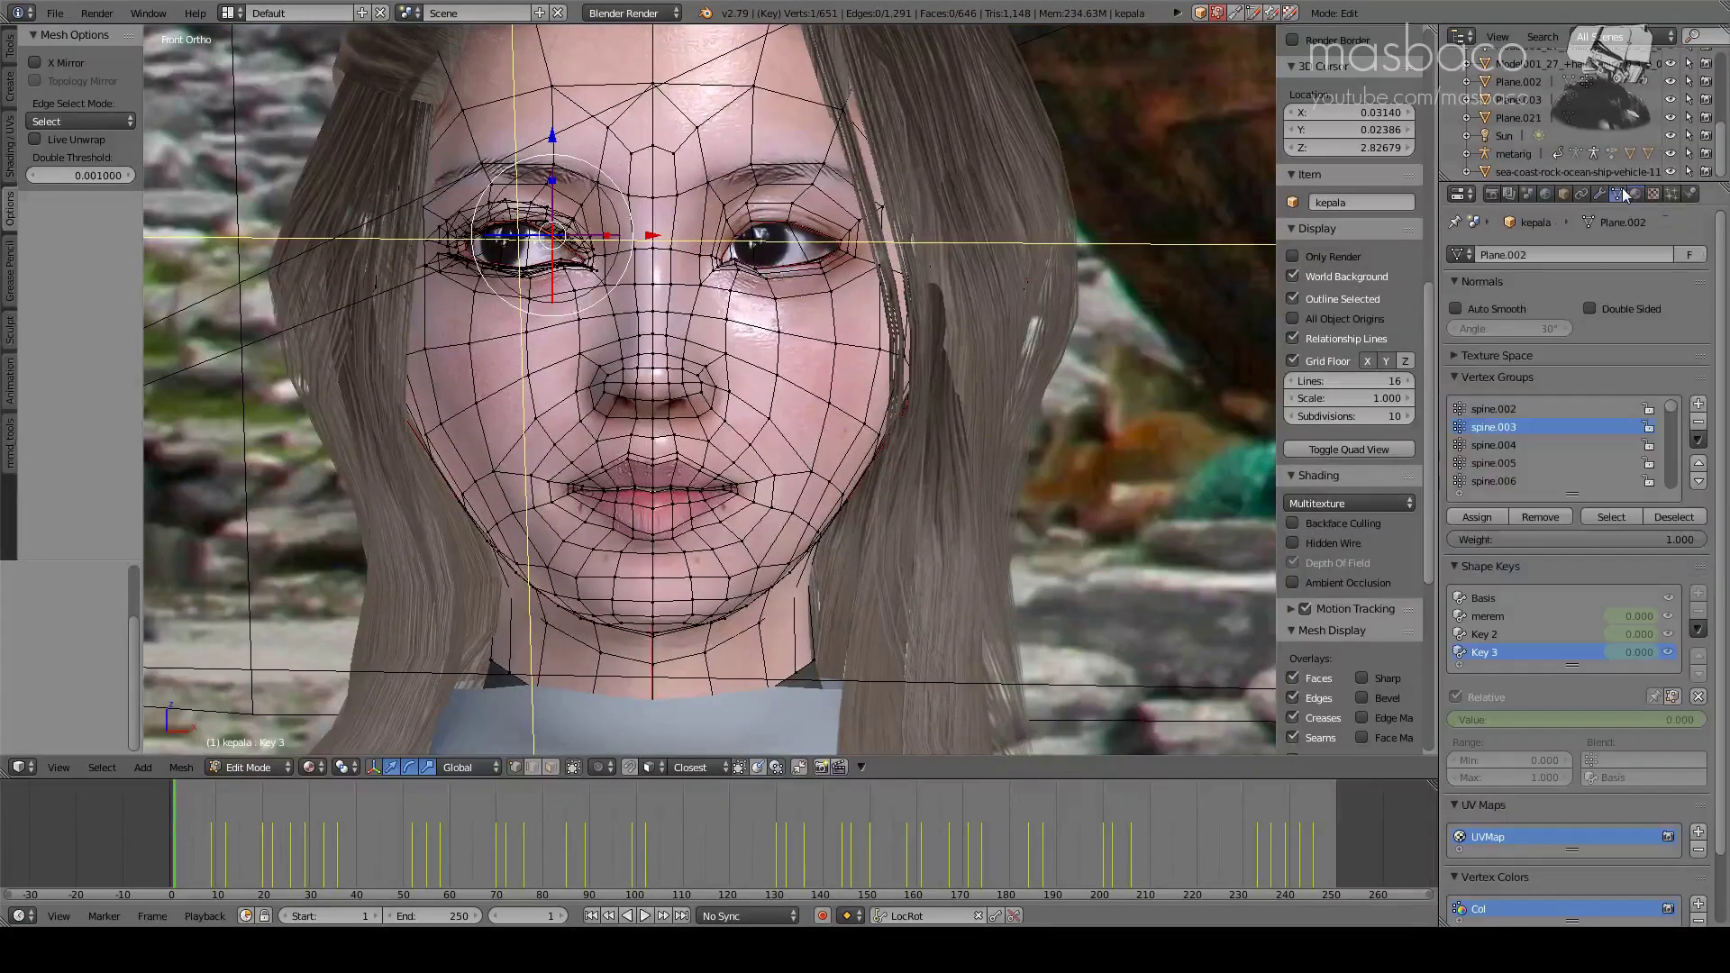
{"action": "left_click", "coordinate": [1486, 599]}
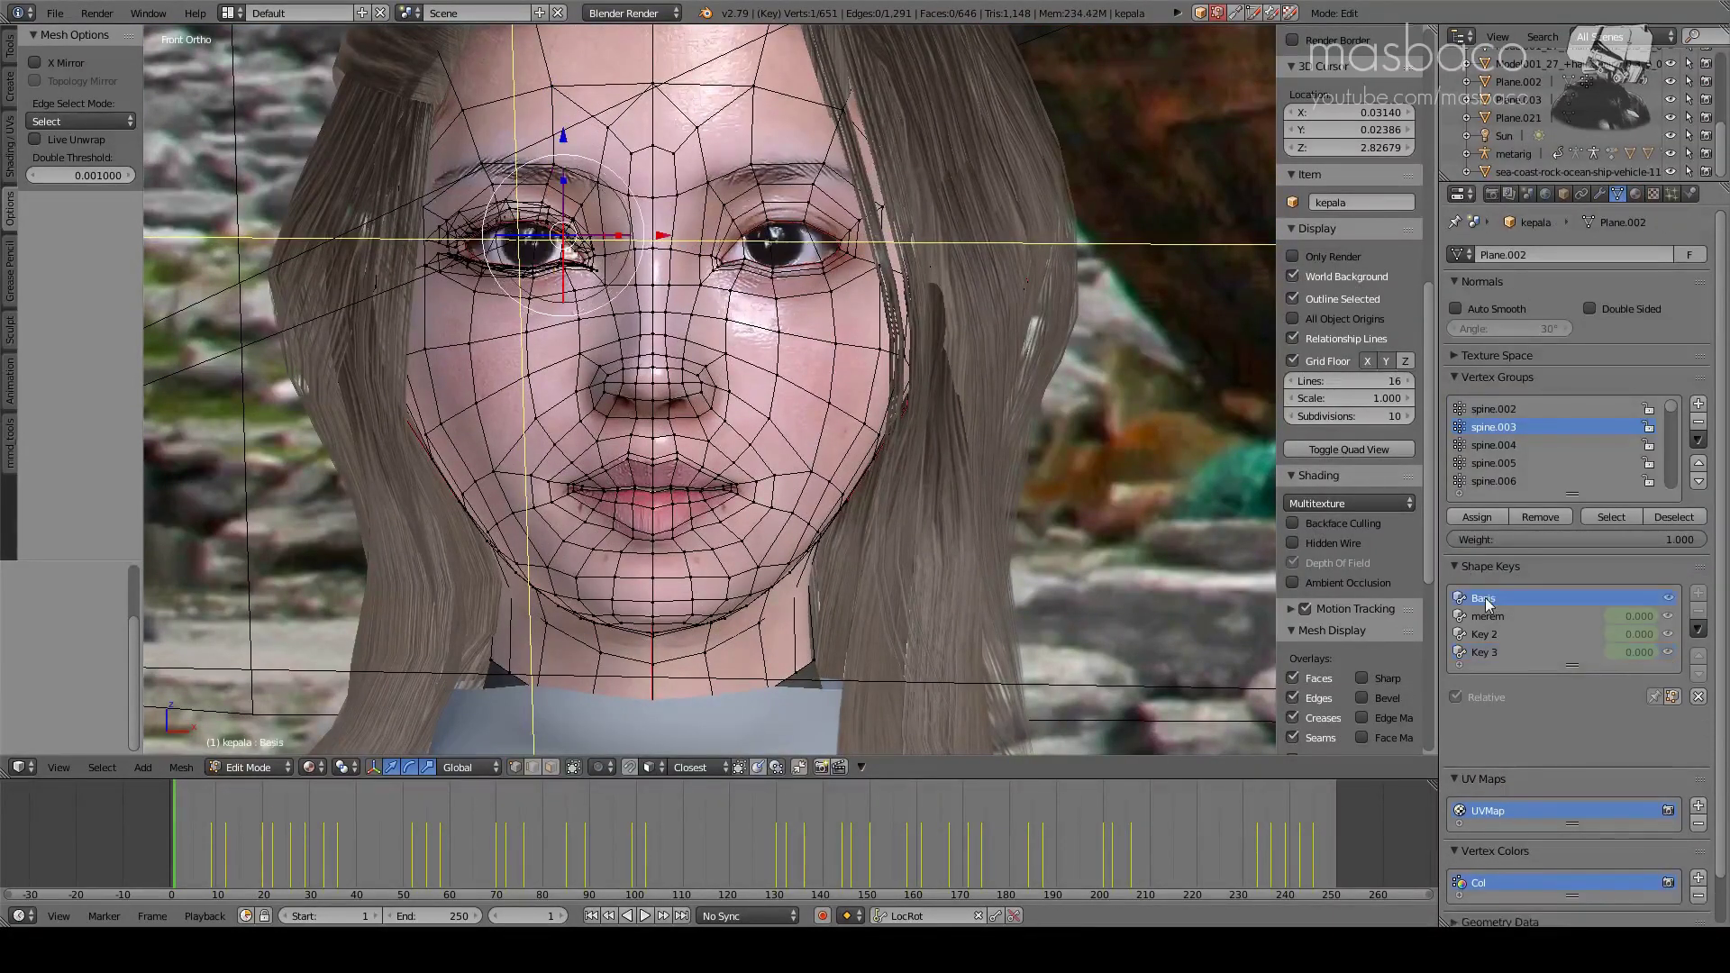
{"action": "left_click", "coordinate": [1488, 615]}
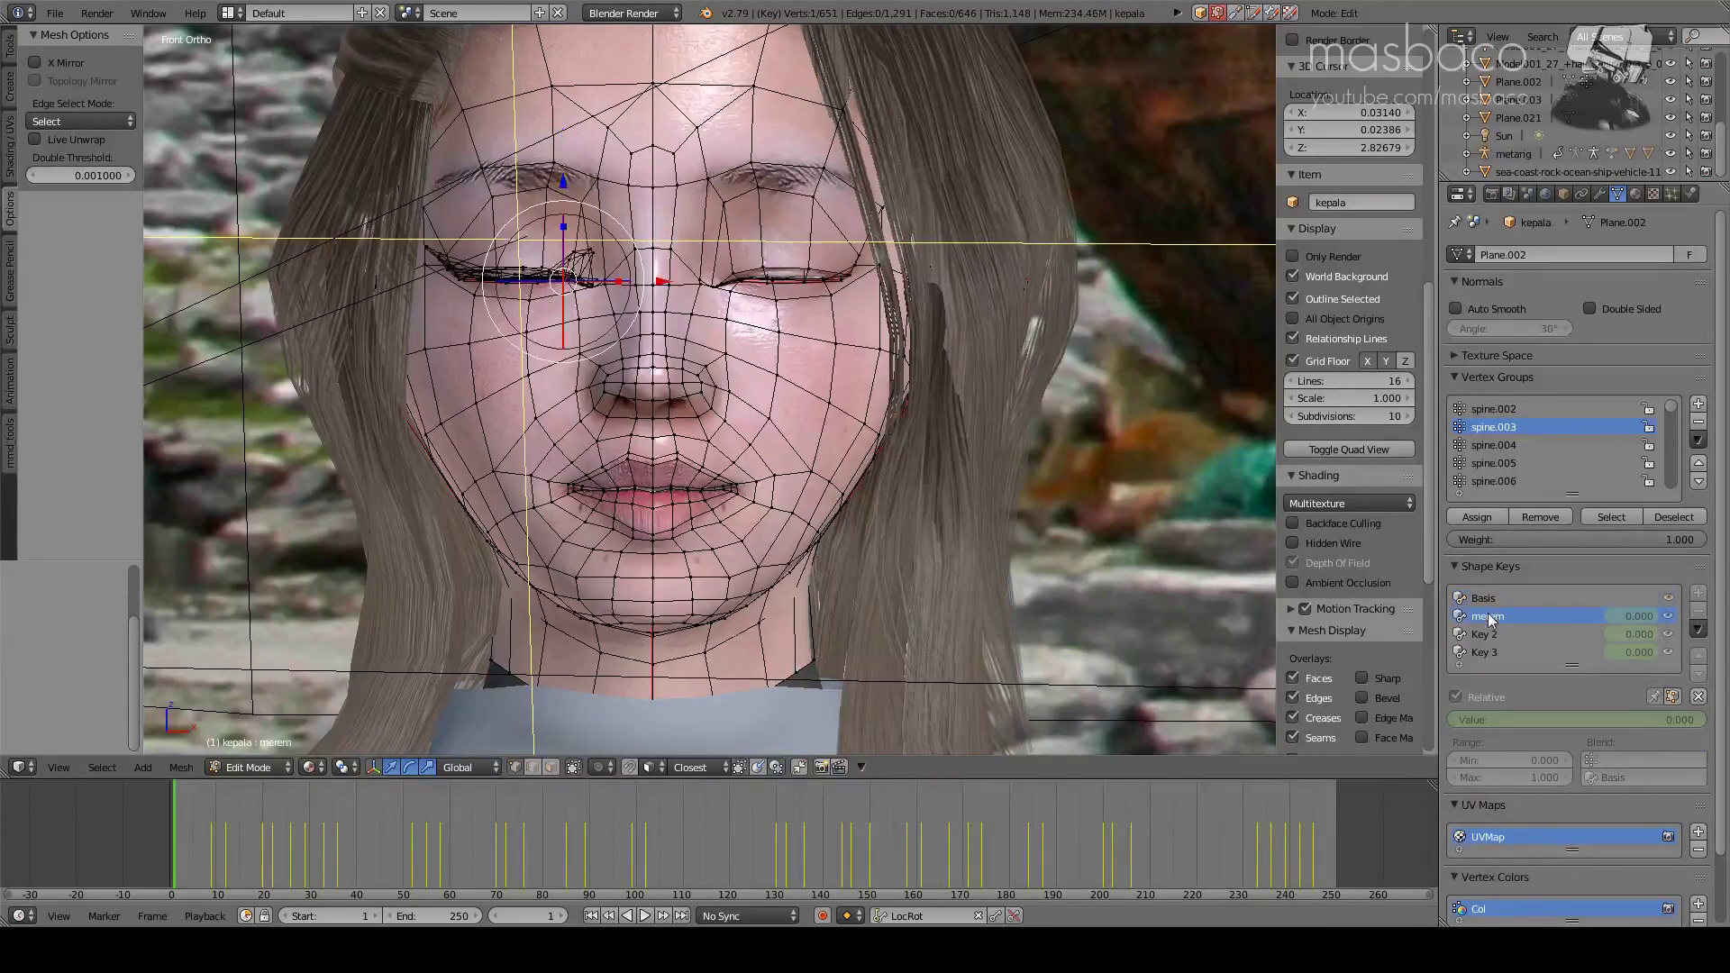
{"action": "left_click", "coordinate": [1488, 635]}
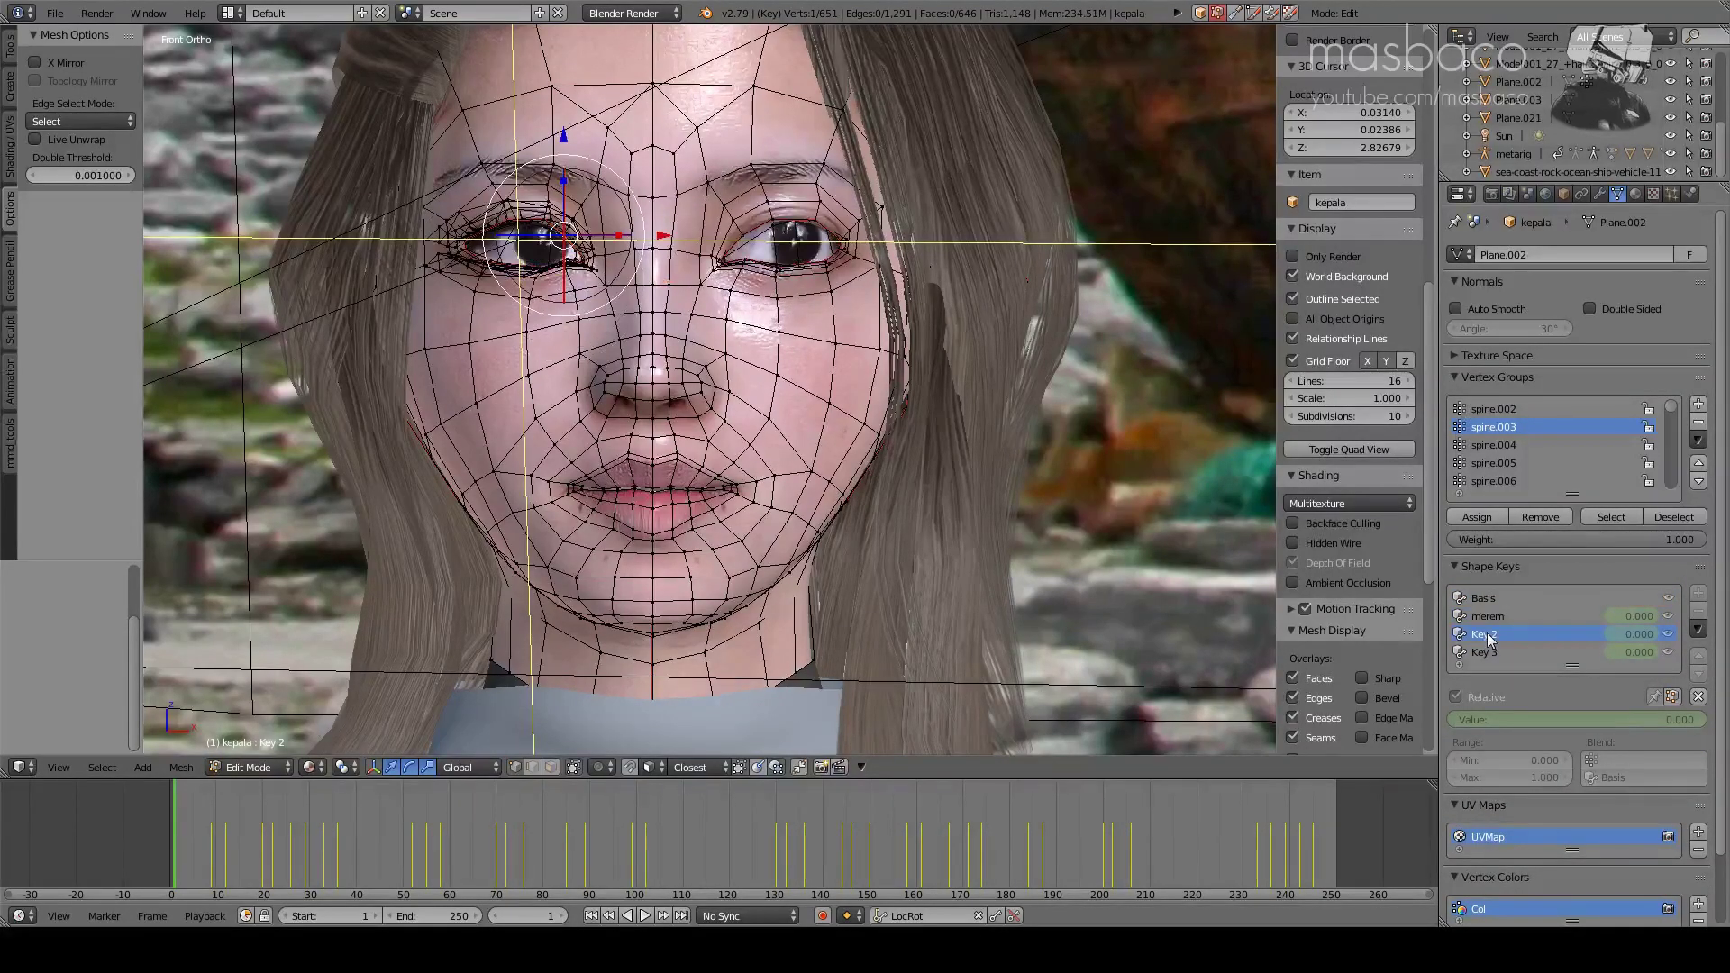
{"action": "left_click", "coordinate": [1488, 653]}
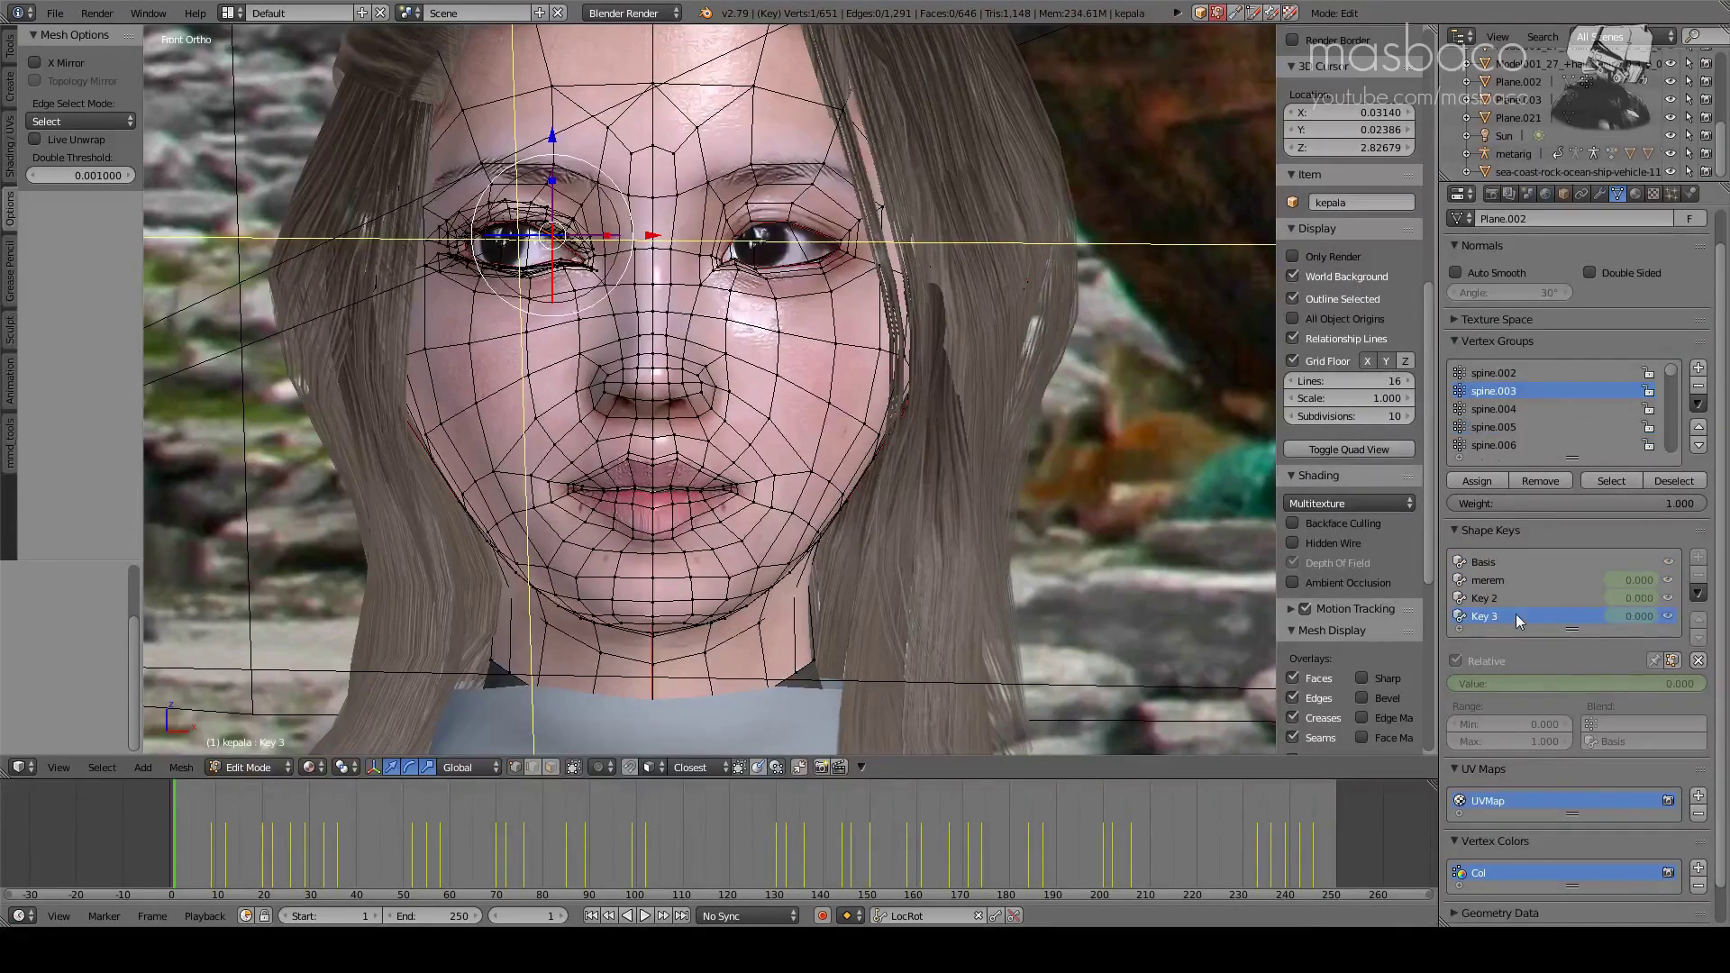
{"action": "key", "text": "Tab"}
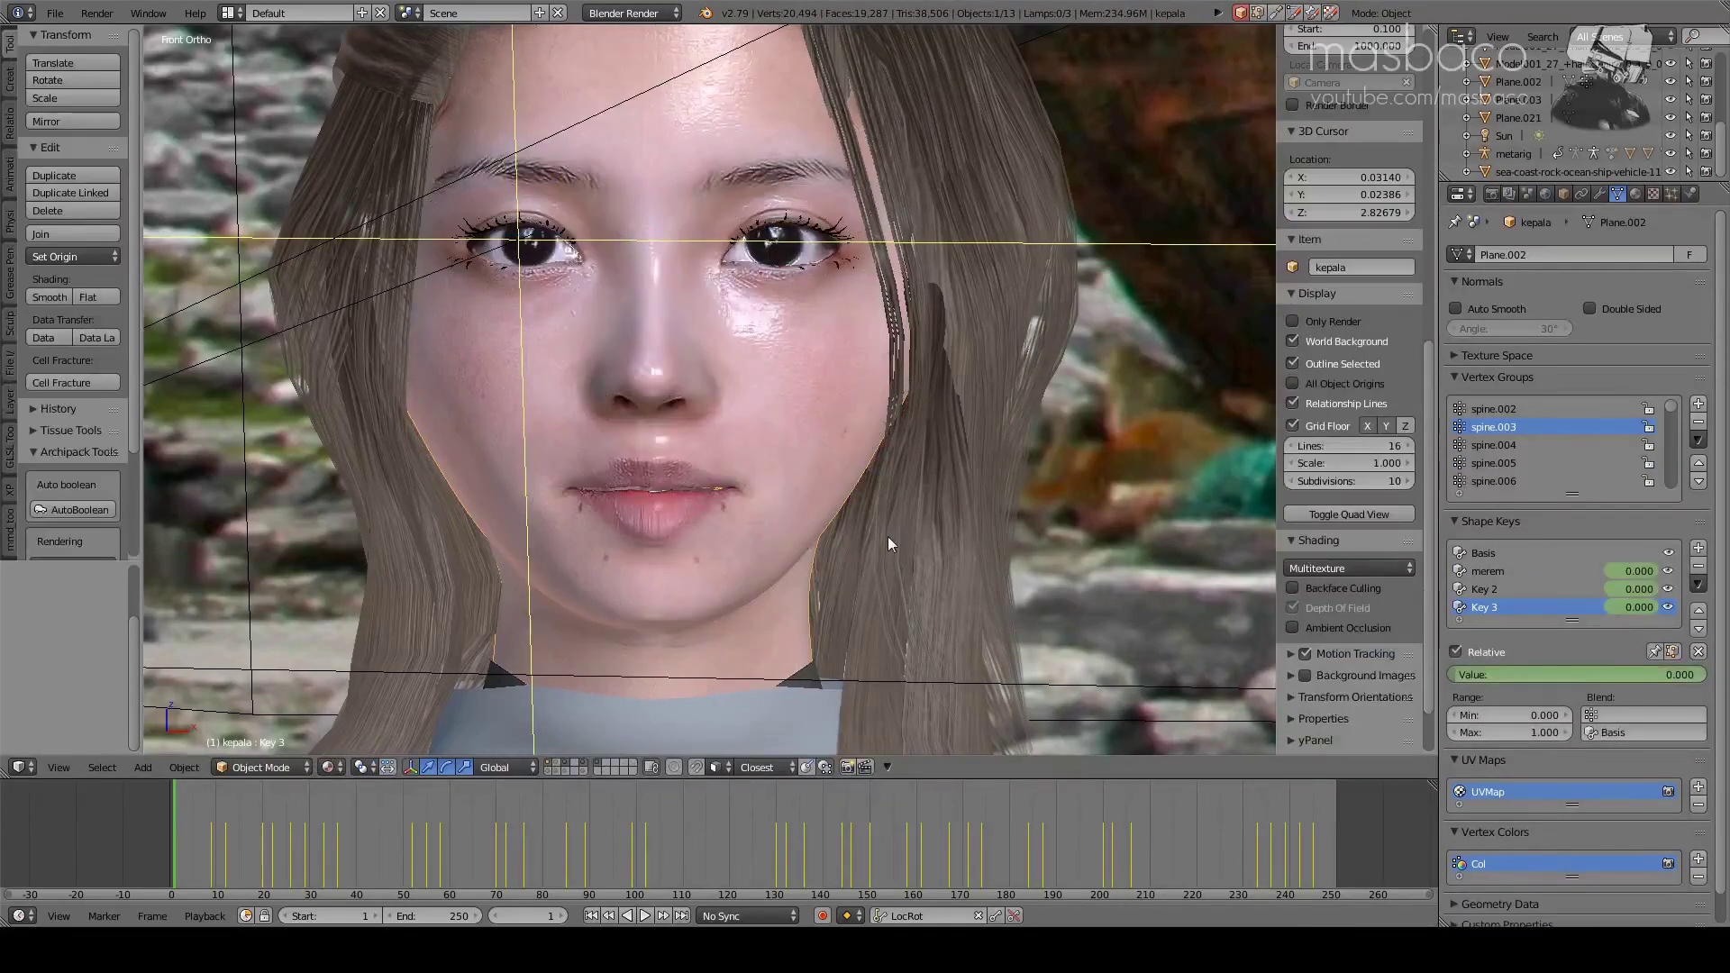
- Zero Key 3, nudge Key 2, then swing merem to 1.000 and back to 0.000
{"action": "left_click_drag", "start_coordinate": [1503, 673], "coordinate": [1503, 673]}
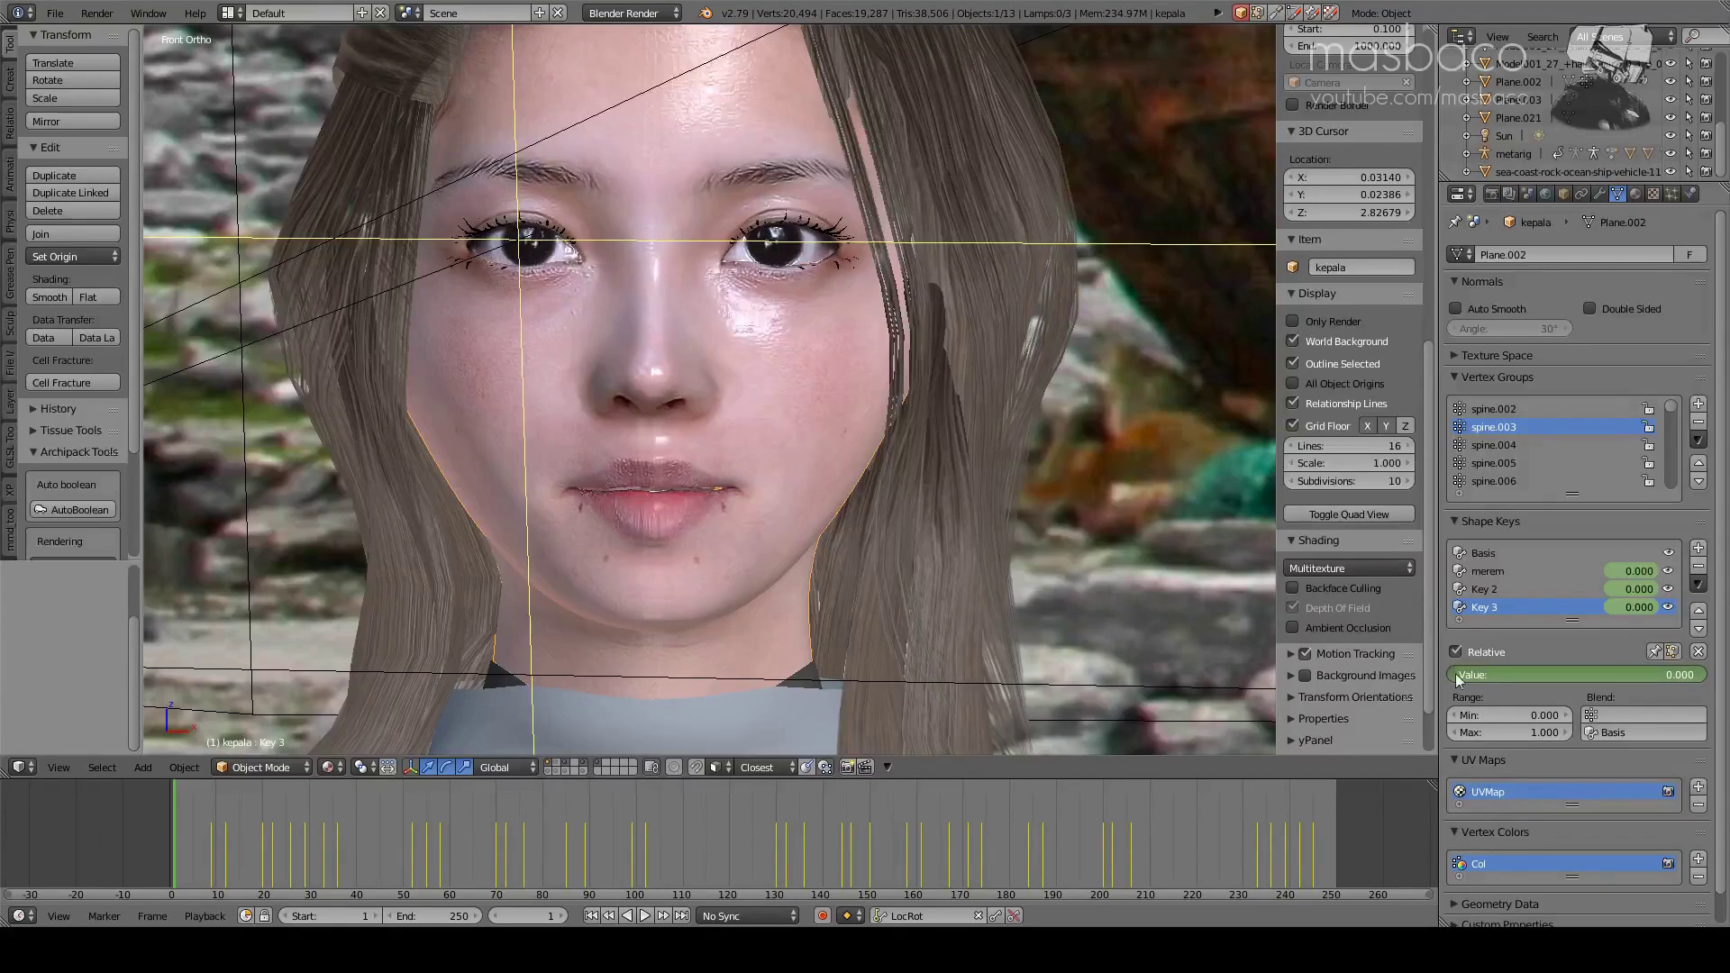
{"action": "left_click", "coordinate": [1482, 588]}
{"action": "mouse_move", "coordinate": [1499, 678]}
{"action": "left_mouse_down"}
{"action": "mouse_move", "coordinate": [1676, 674]}
{"action": "mouse_move", "coordinate": [1452, 674]}
{"action": "left_mouse_up"}
{"action": "left_click", "coordinate": [1478, 570]}
{"action": "left_click_drag", "start_coordinate": [1474, 678], "coordinate": [1685, 676]}
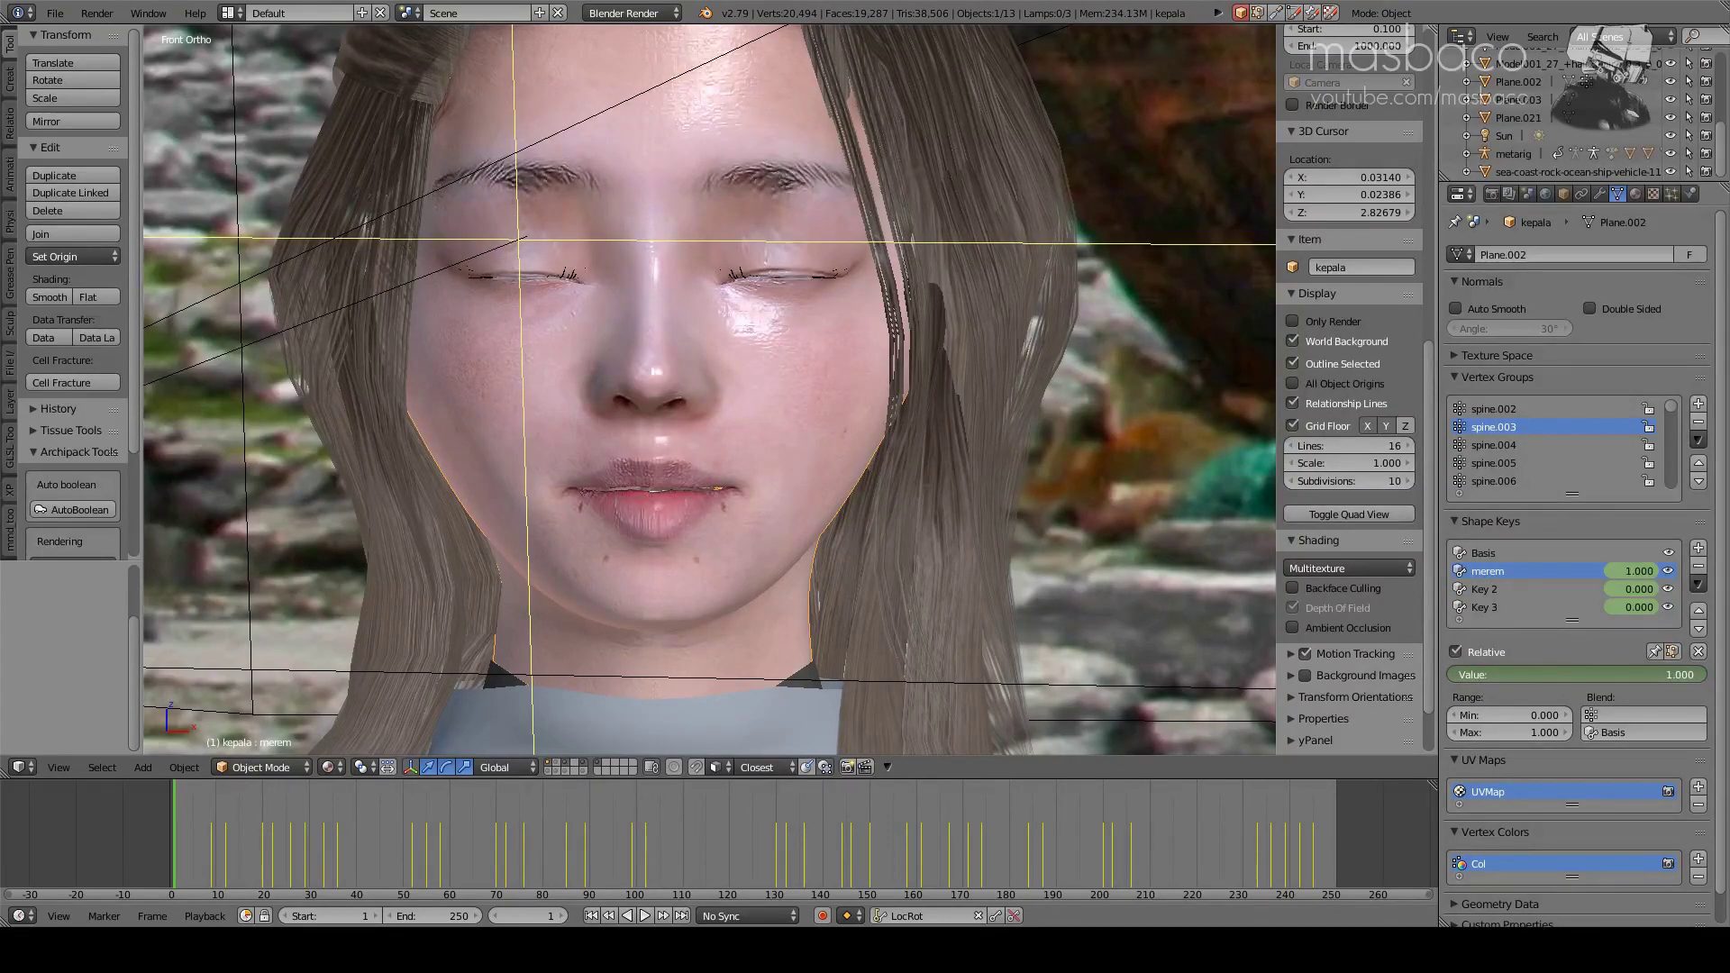
{"action": "left_click_drag", "start_coordinate": [1676, 674], "coordinate": [1452, 675]}
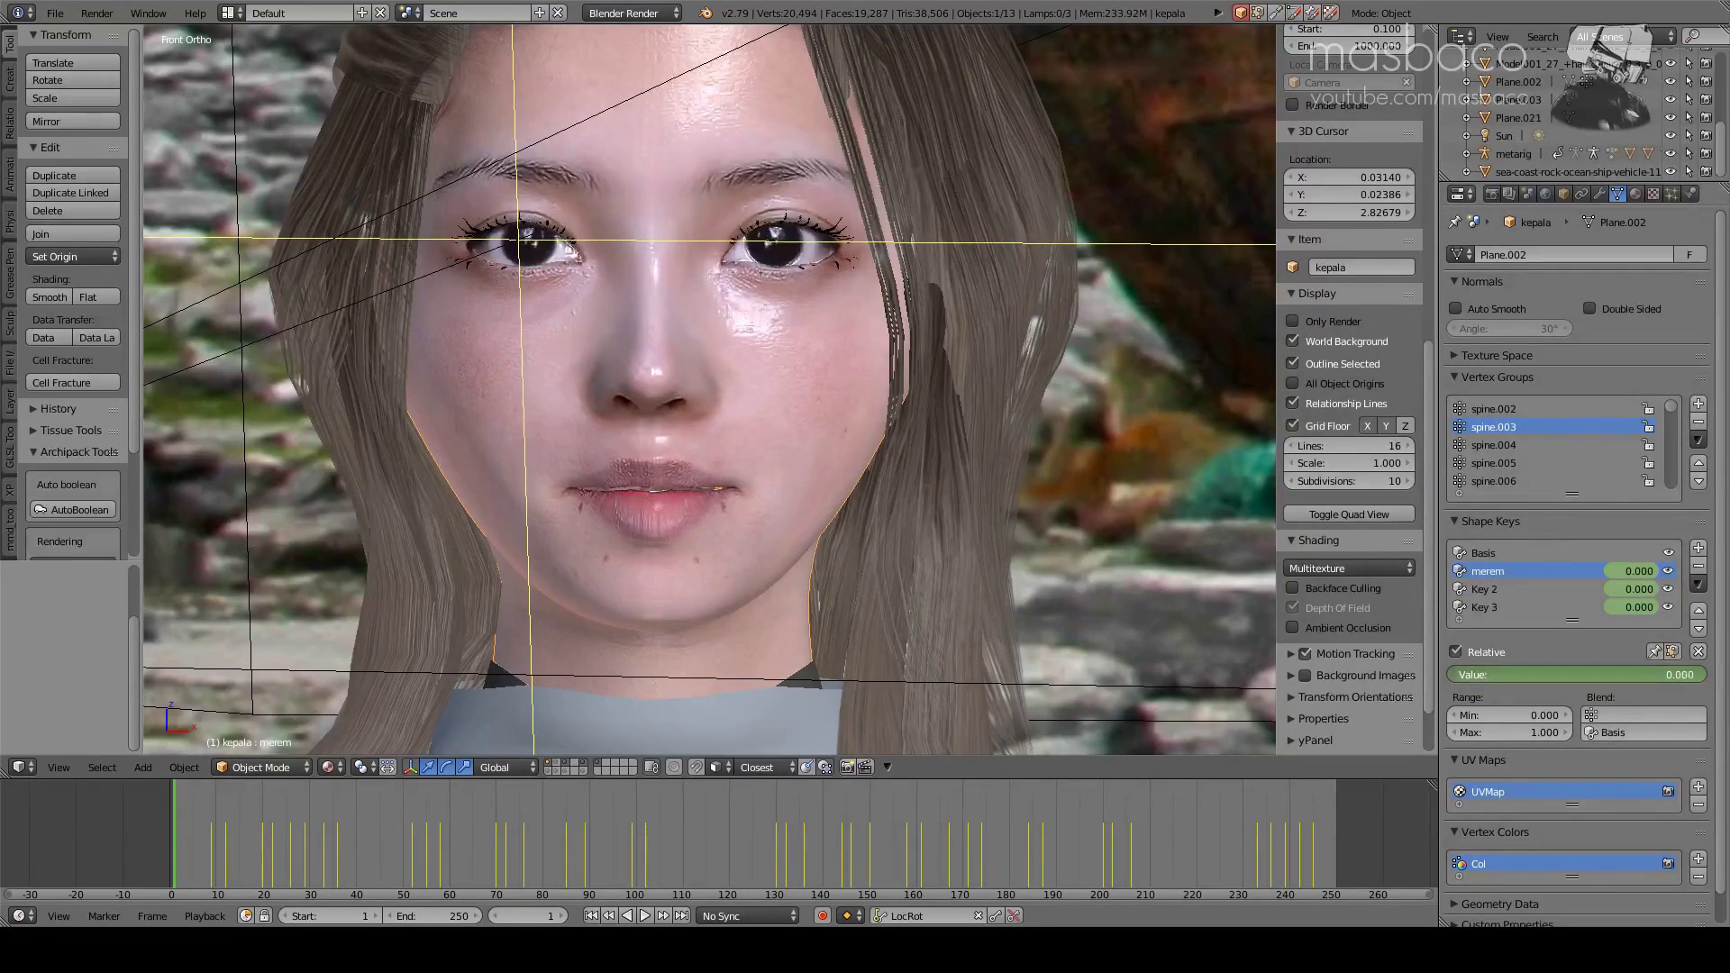
{"action": "scroll", "coordinate": [741, 537], "scroll_direction": "down", "scroll_amount": 4}
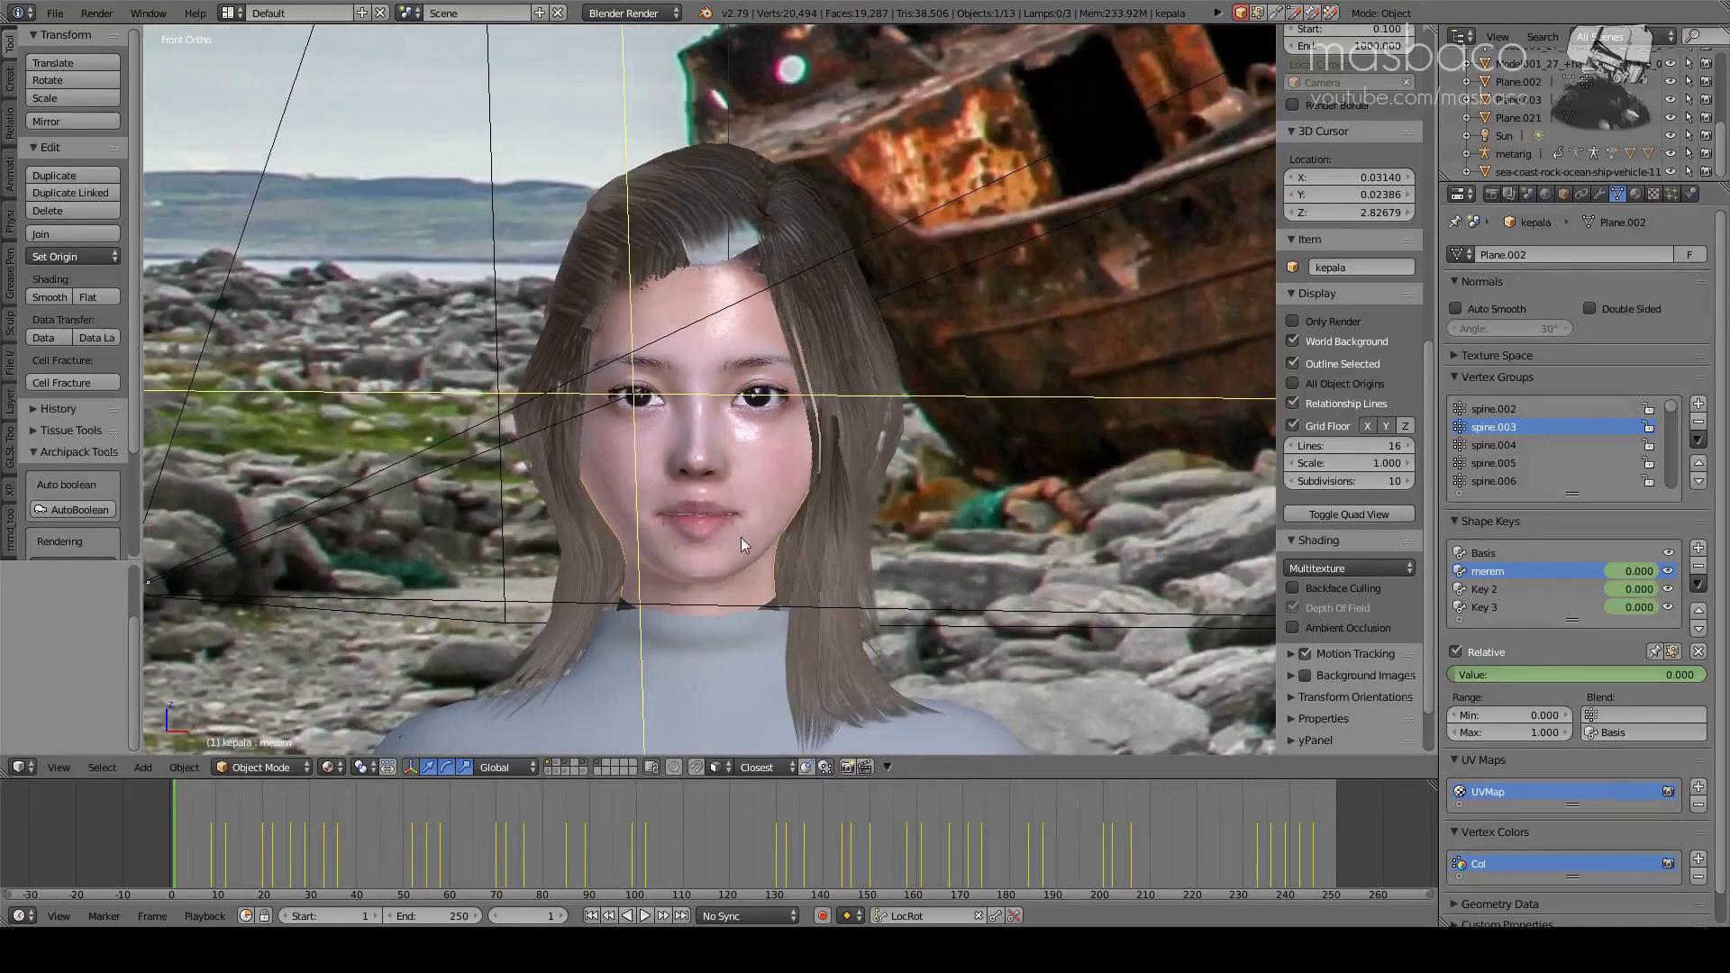
- Deselect all, return to camera view with viewport depth of field, and select the camera
{"action": "key", "text": "a"}
{"action": "scroll", "coordinate": [753, 546], "scroll_direction": "down", "scroll_amount": 1}
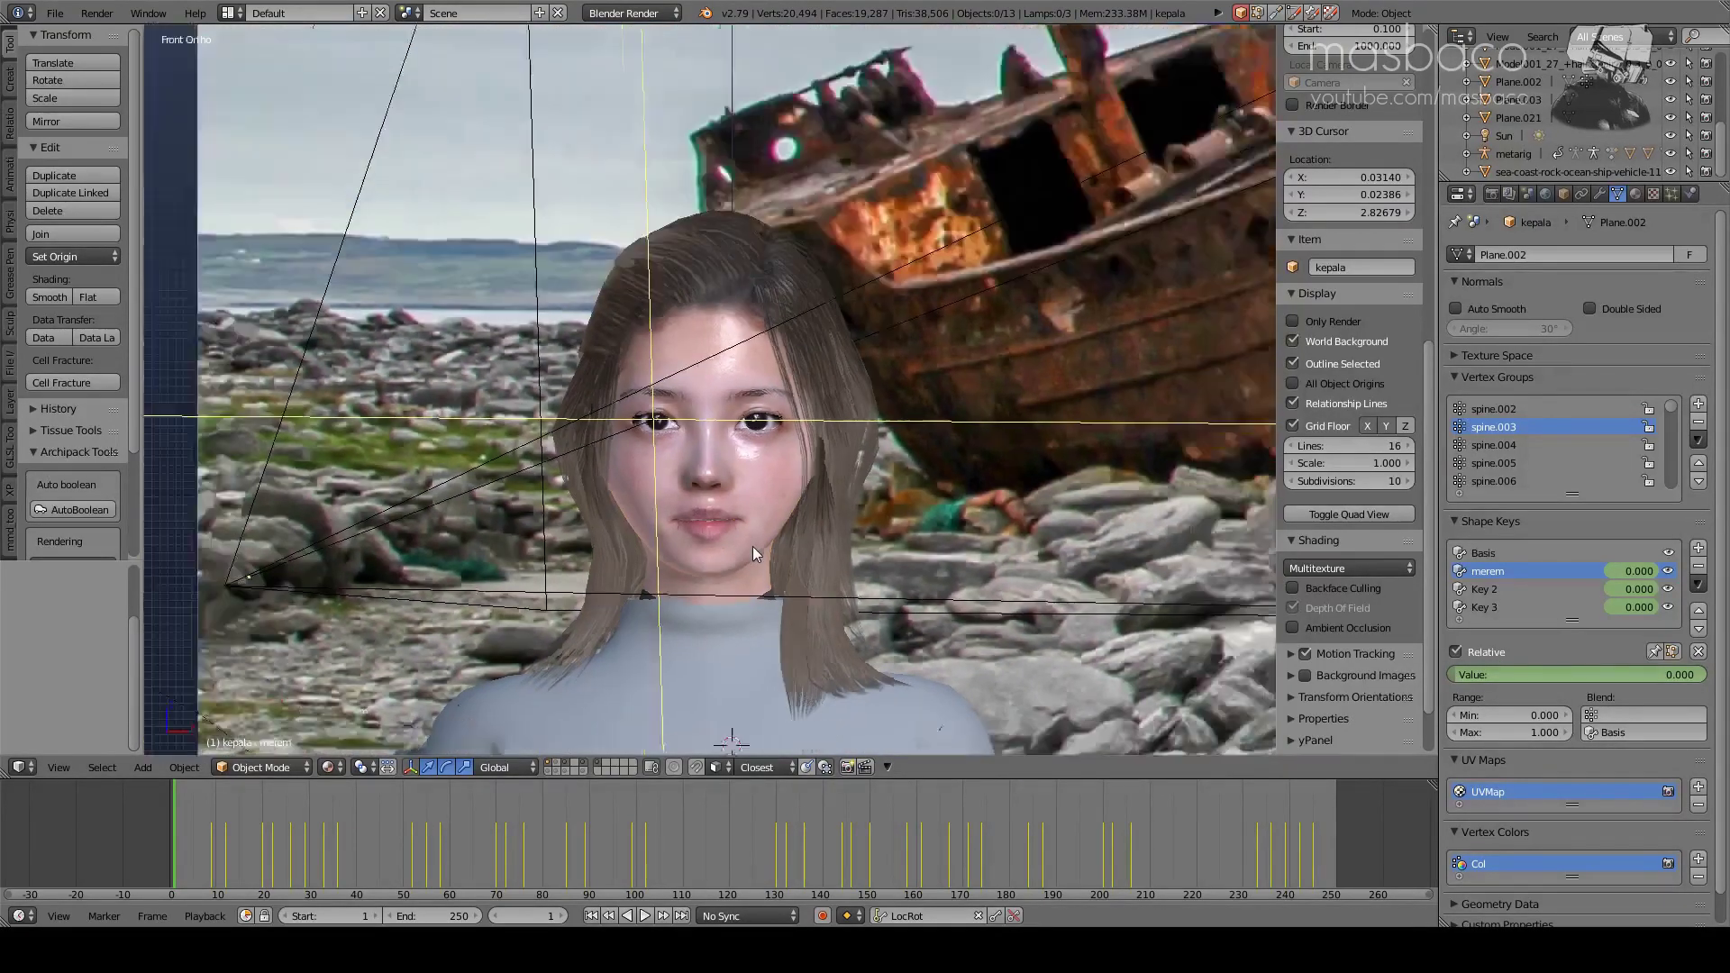
{"action": "scroll", "coordinate": [753, 546], "scroll_direction": "down", "scroll_amount": 1}
{"action": "scroll", "coordinate": [739, 539], "scroll_direction": "down", "scroll_amount": 1}
{"action": "scroll", "coordinate": [711, 509], "scroll_direction": "down", "scroll_amount": 2}
{"action": "scroll", "coordinate": [676, 490], "scroll_direction": "down", "scroll_amount": 1}
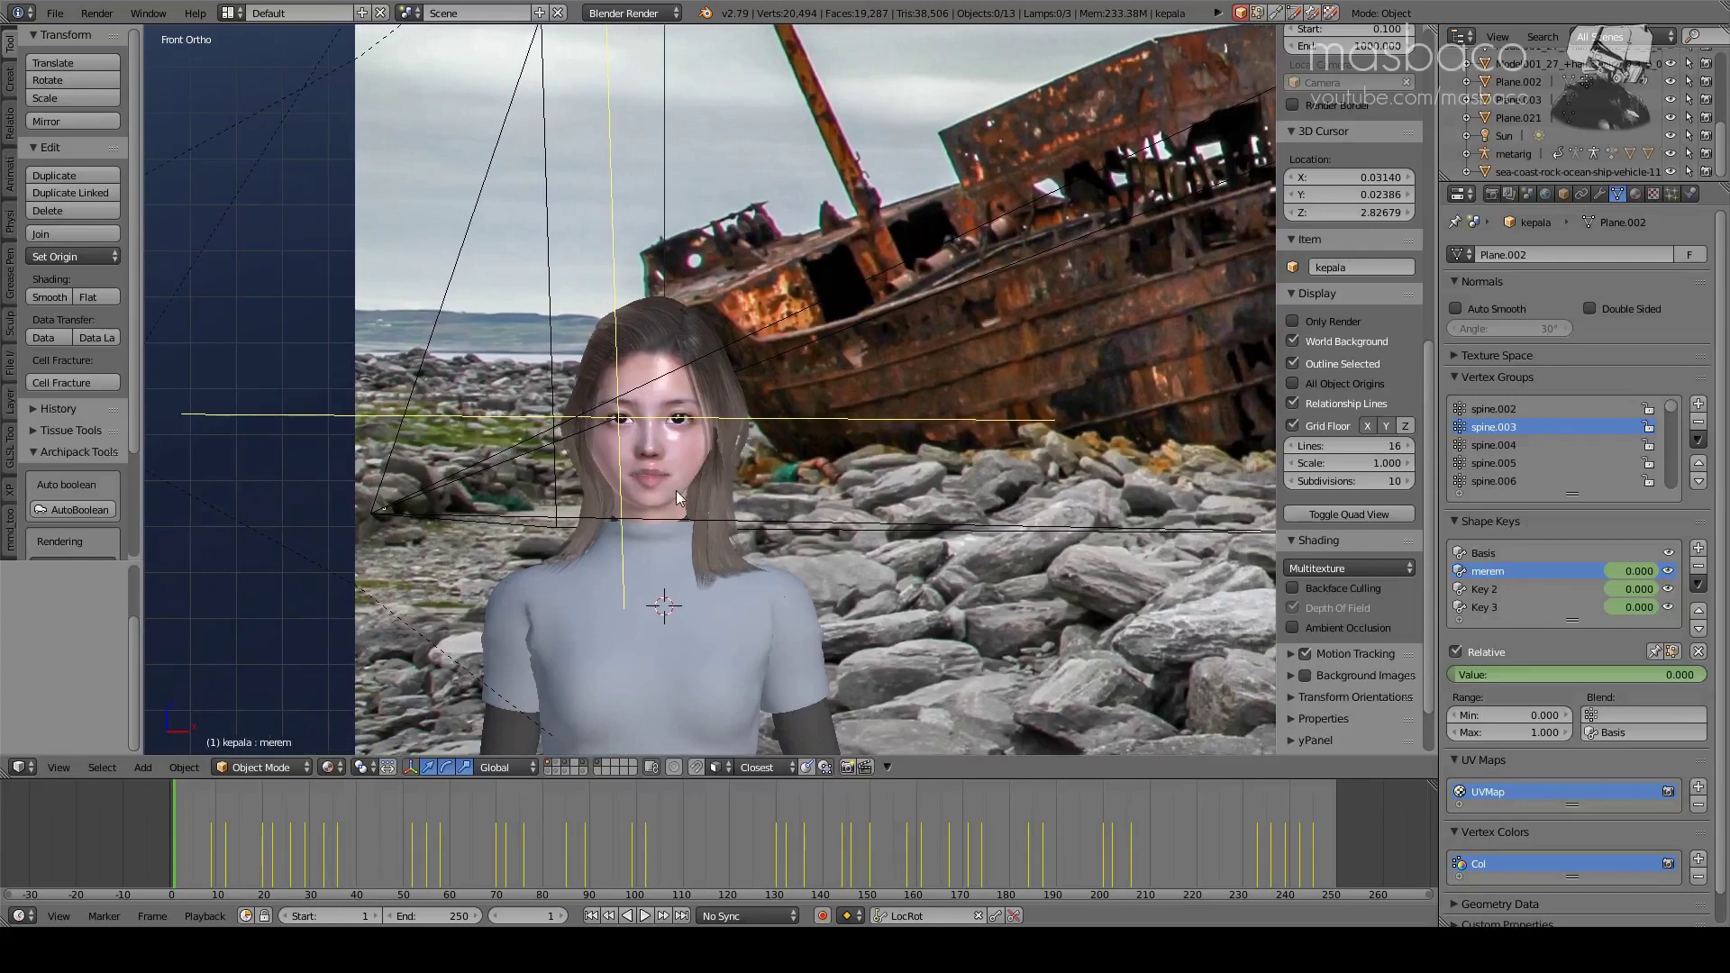
{"action": "key", "text": "KP_0"}
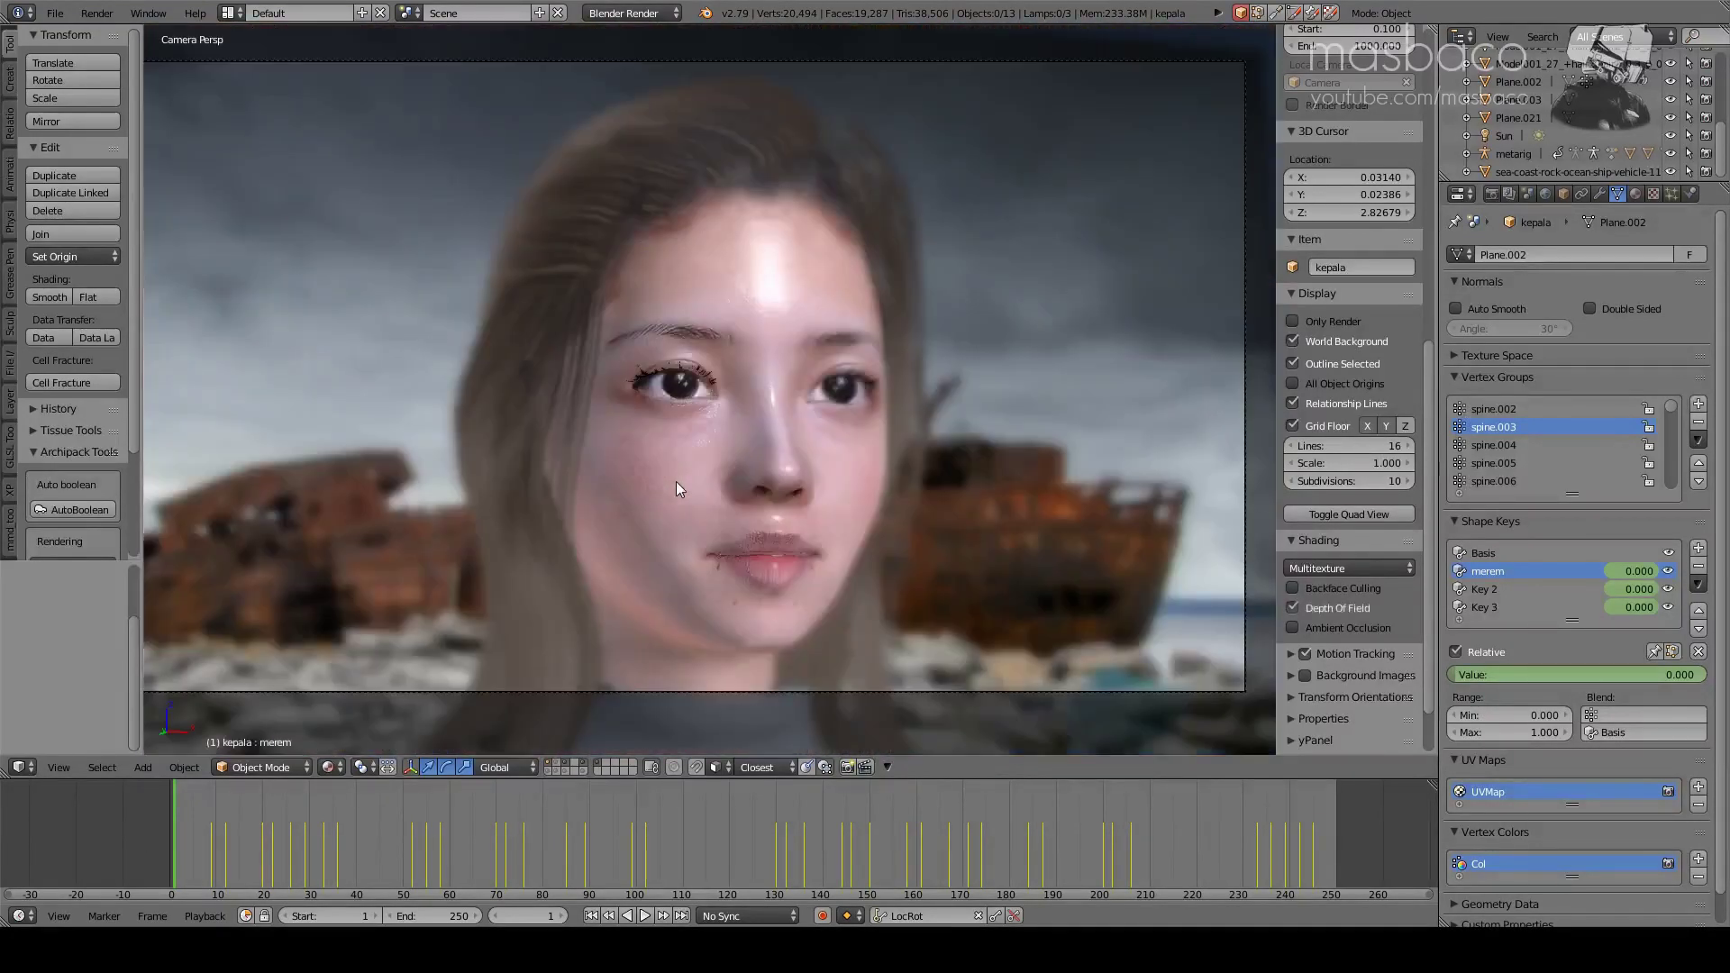
{"action": "left_click", "coordinate": [1293, 603]}
{"action": "scroll", "coordinate": [1293, 603], "scroll_direction": "down", "scroll_amount": 1}
{"action": "right_click", "coordinate": [1231, 70]}
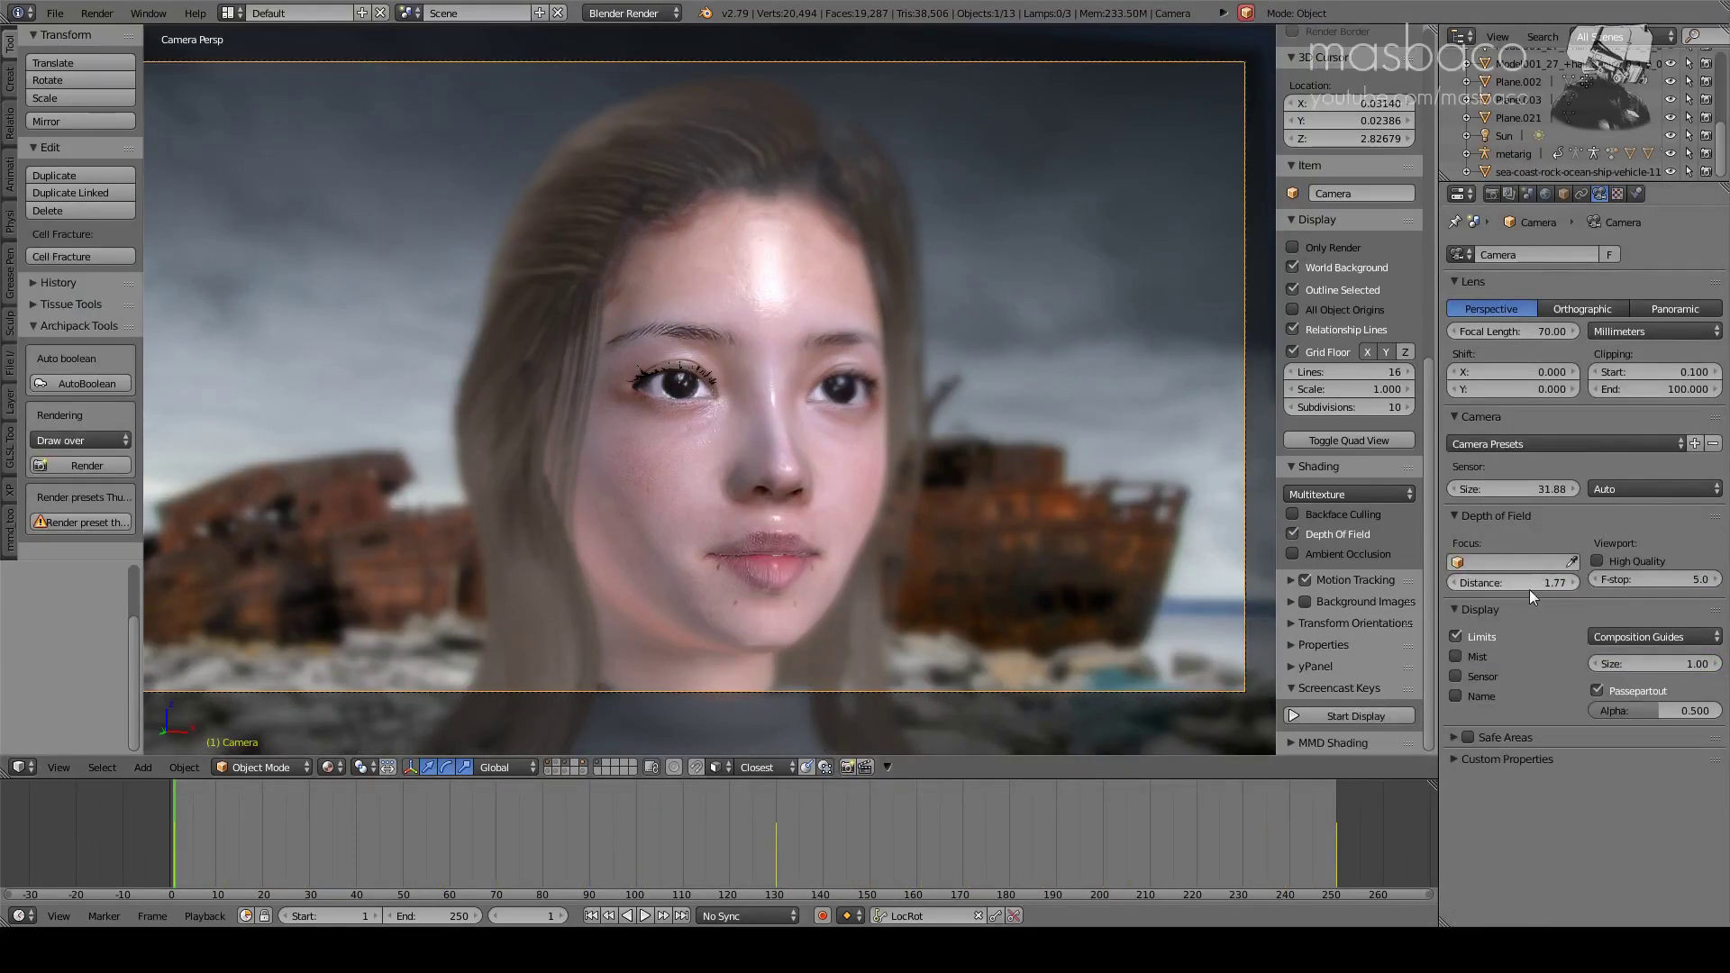
- Focus the depth-of-field camera on the eye at 1.77 and OpenGL-render the camera view
{"action": "left_click_drag", "start_coordinate": [1522, 582], "coordinate": [1487, 582]}
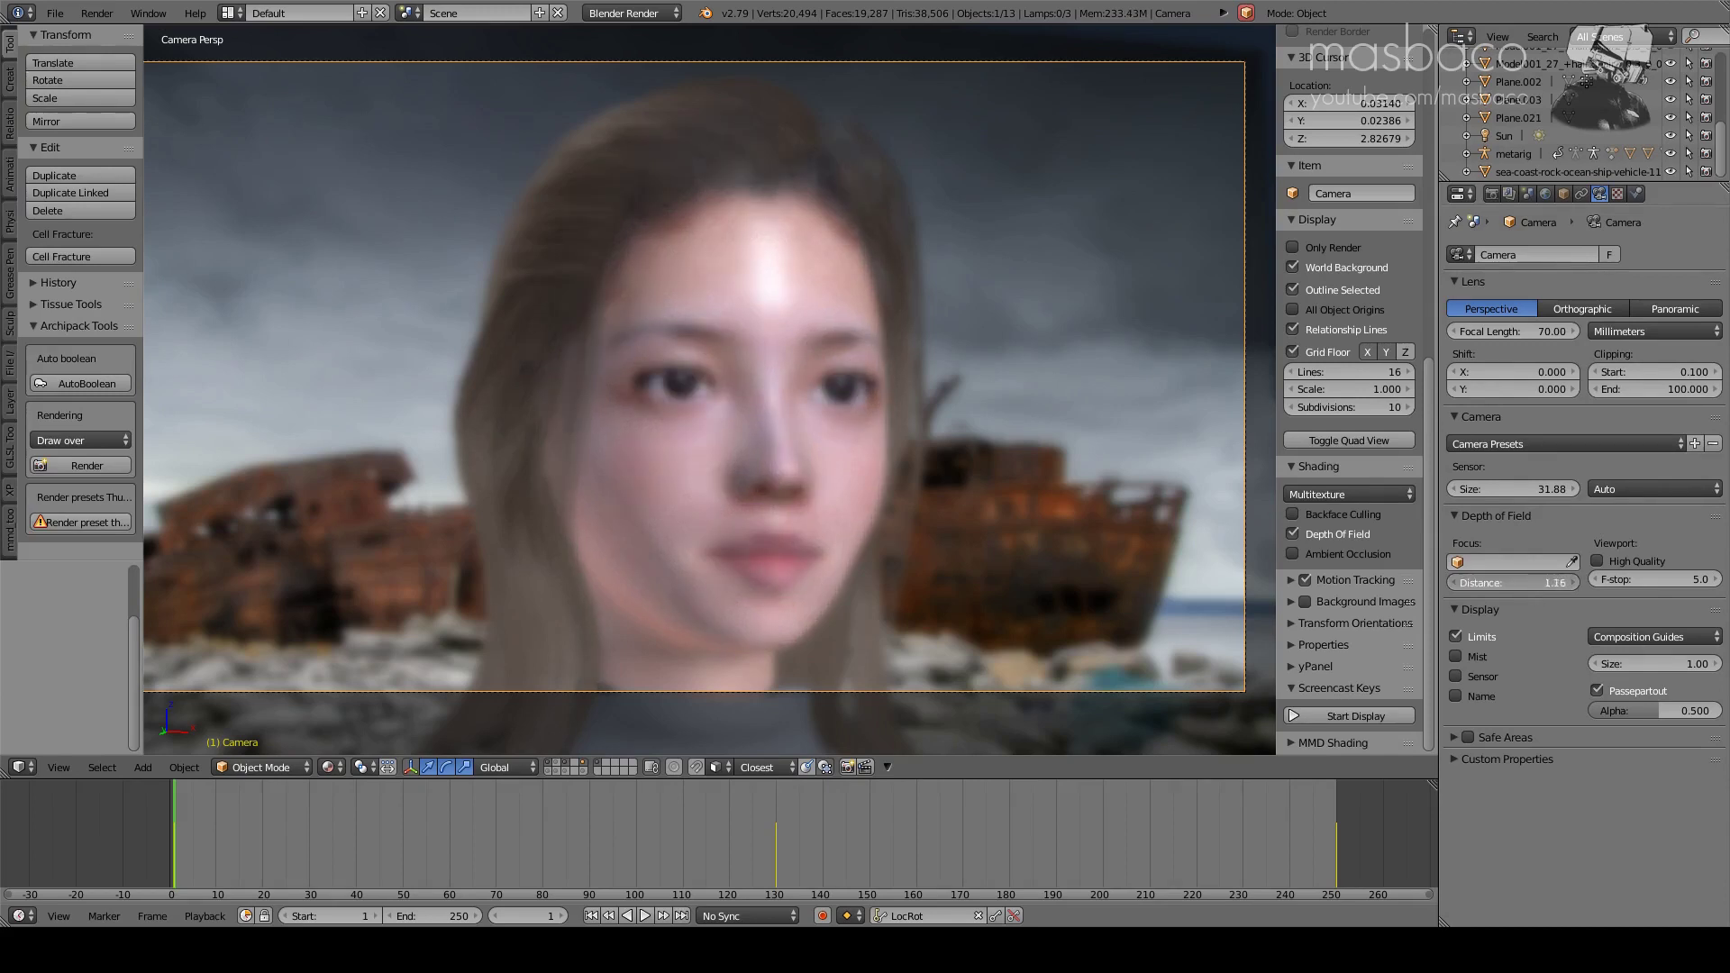
{"action": "left_click_drag", "start_coordinate": [1514, 582], "coordinate": [1555, 582]}
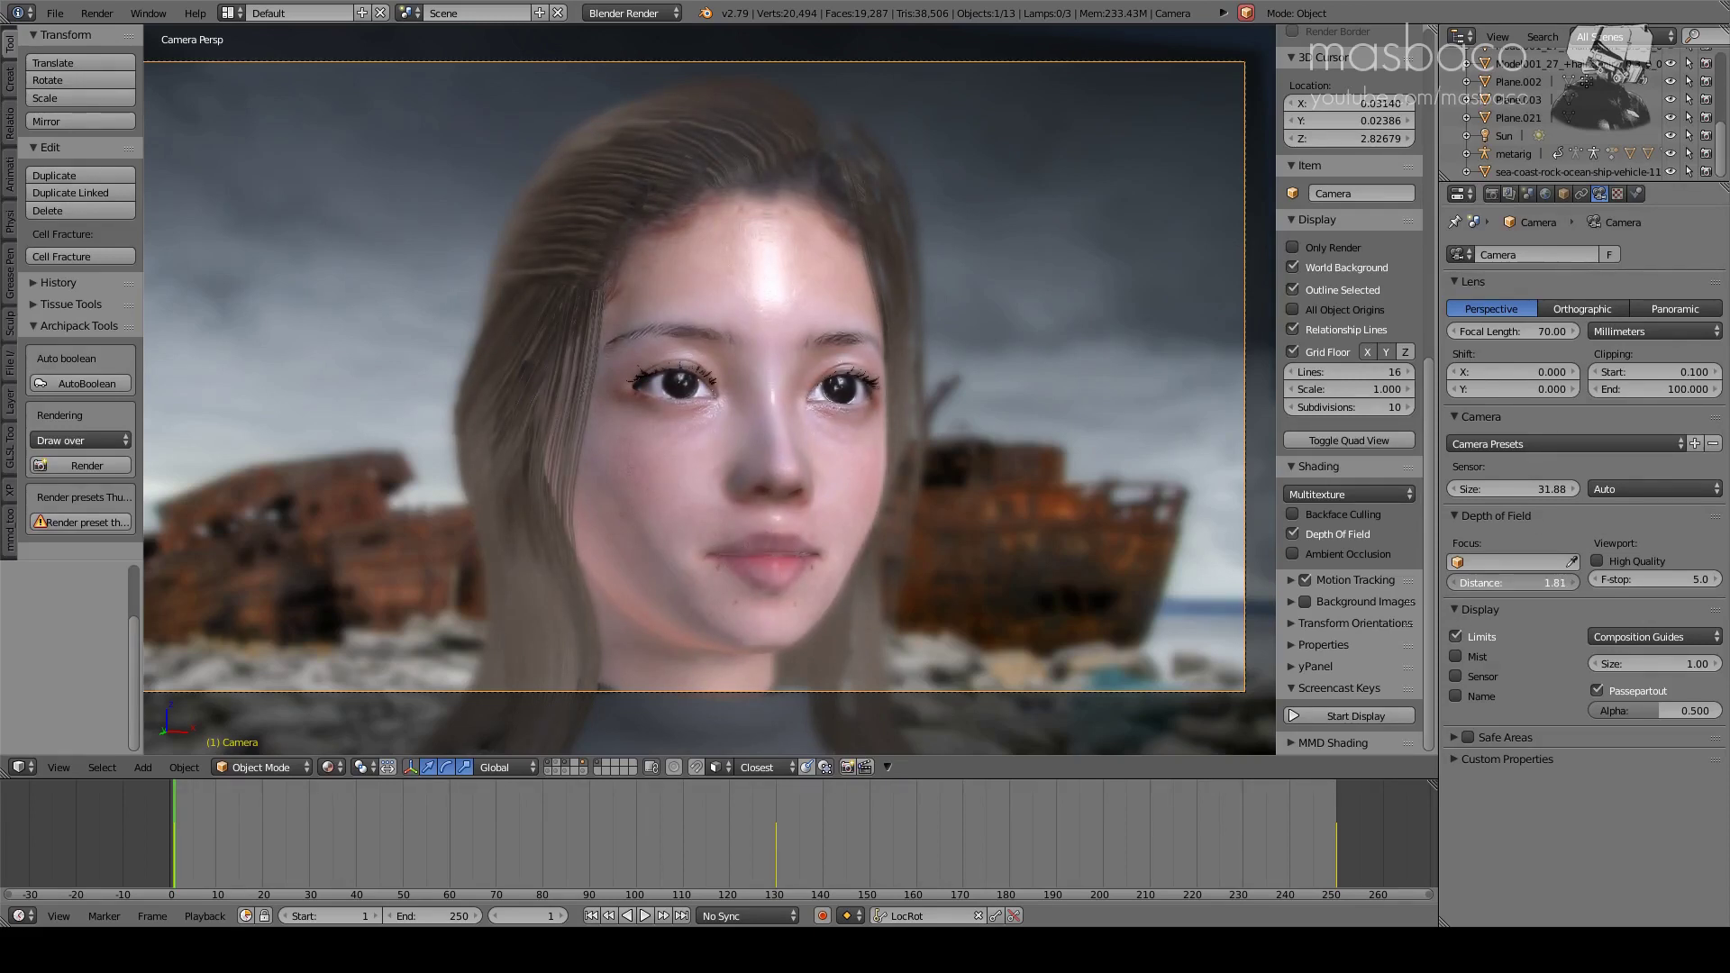
{"action": "left_click", "coordinate": [678, 408]}
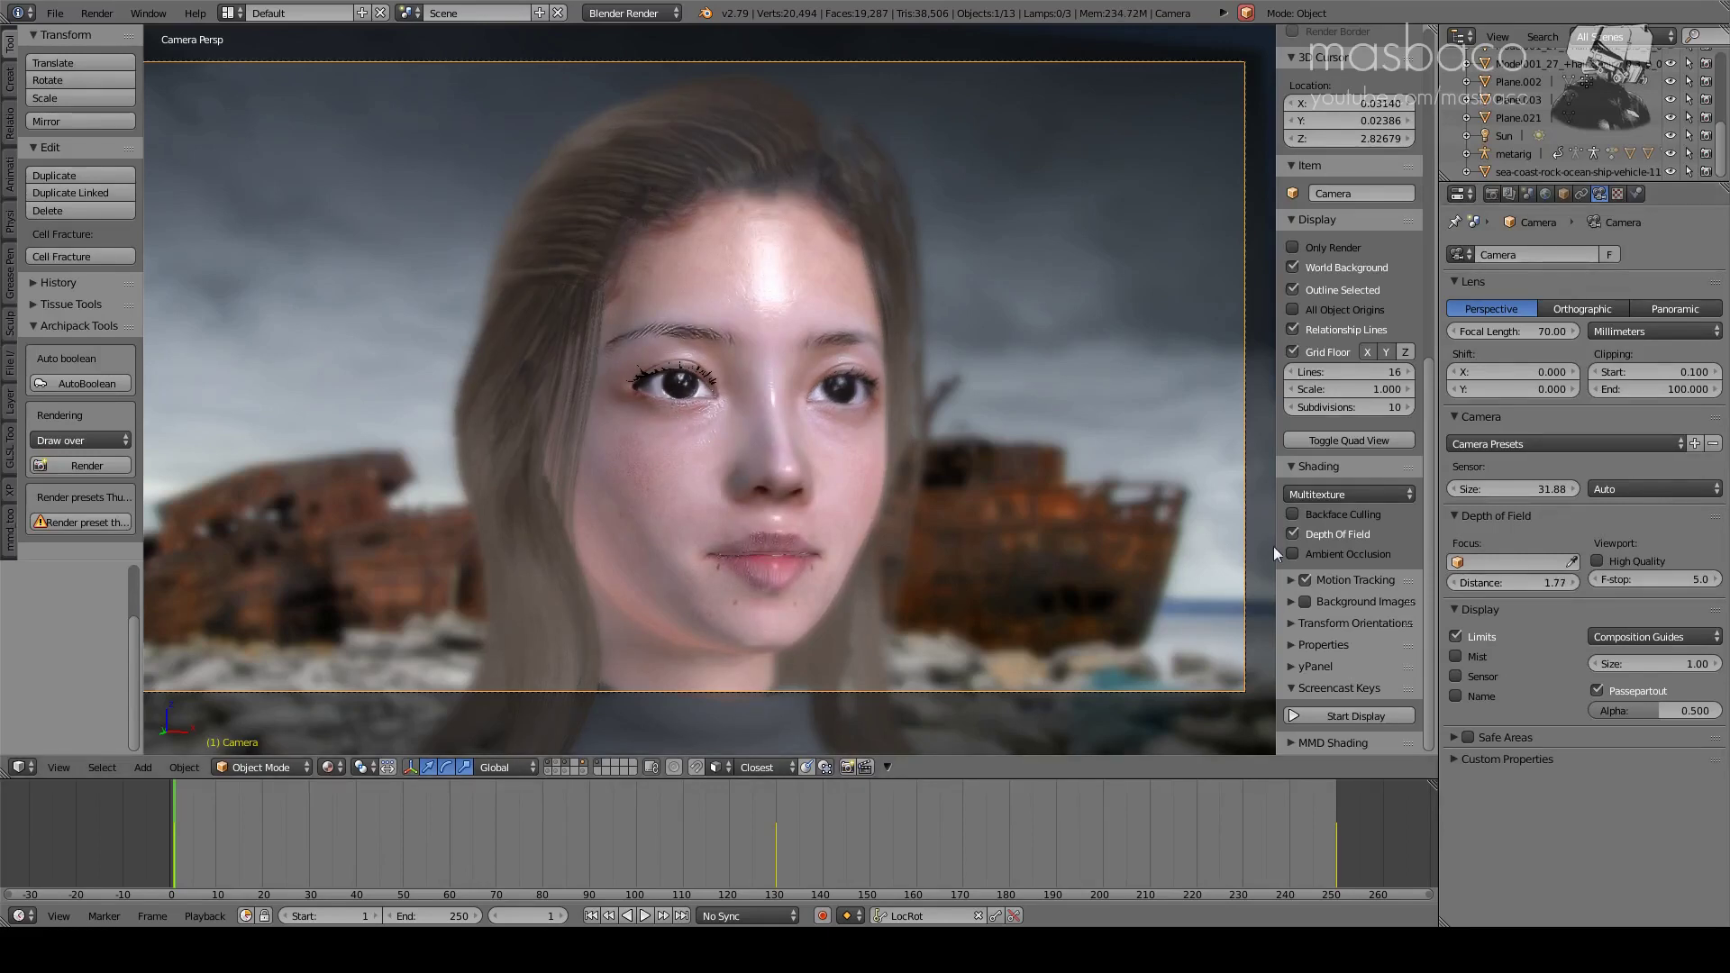
{"action": "left_click", "coordinate": [1292, 534]}
{"action": "left_click", "coordinate": [850, 764]}
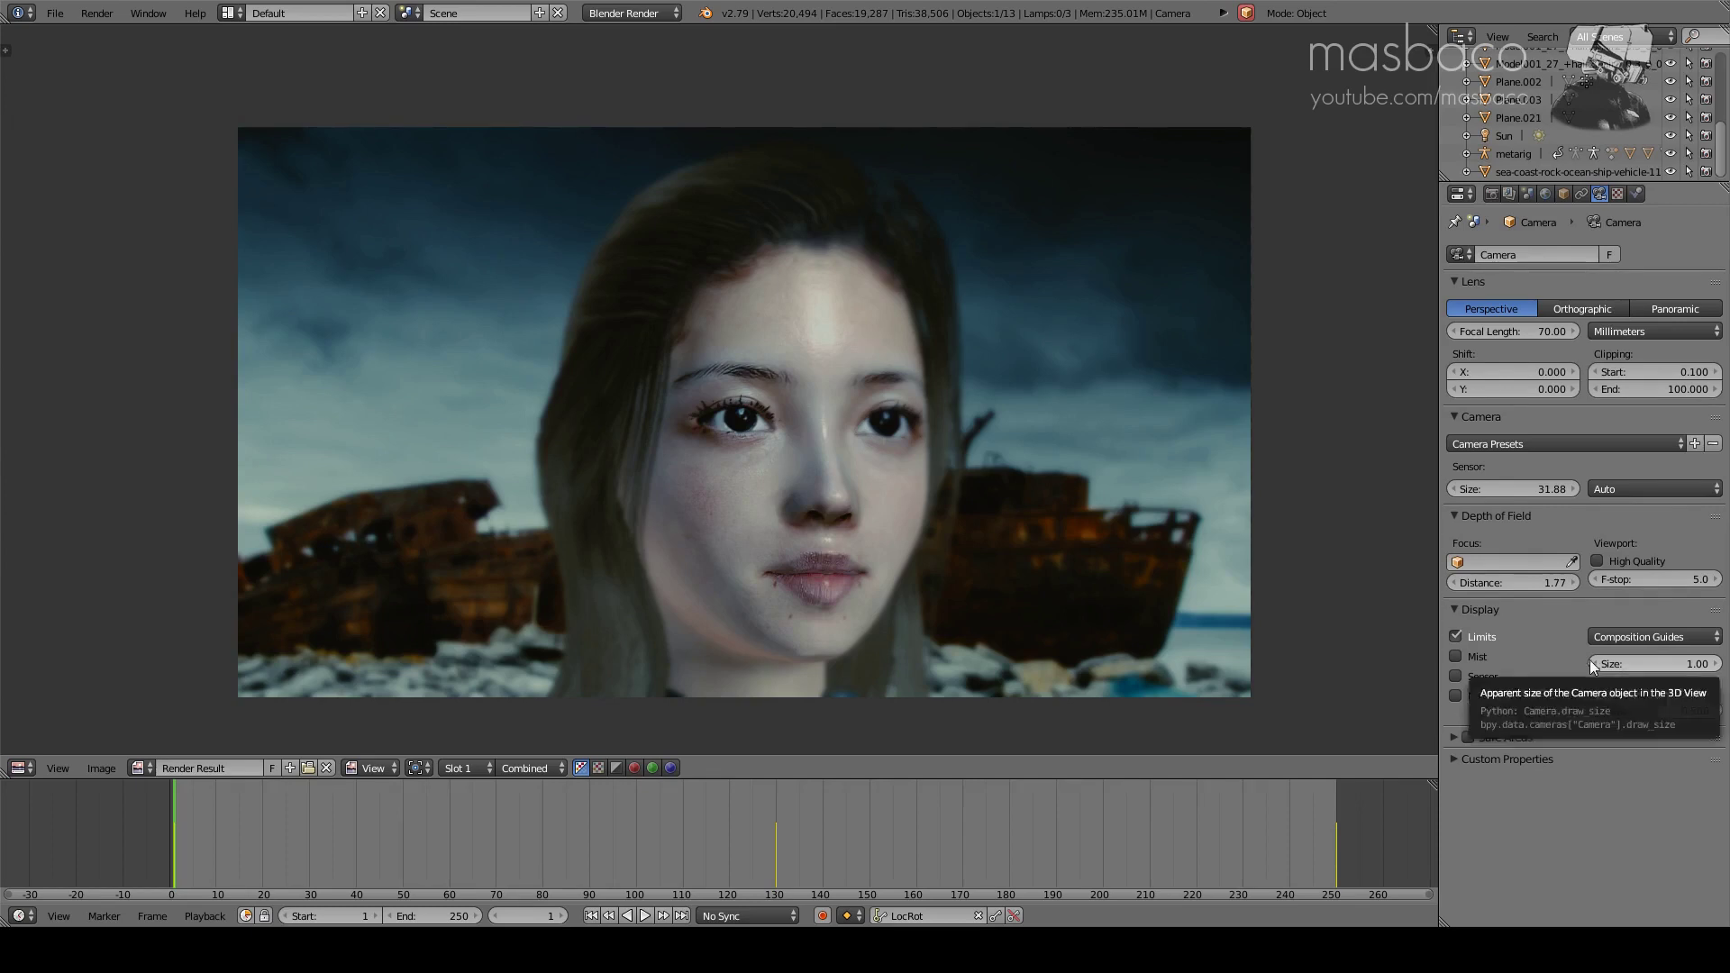
- Set Color Management to View Default, Look None, curves off, then leave the render
{"action": "left_click", "coordinate": [1526, 193]}
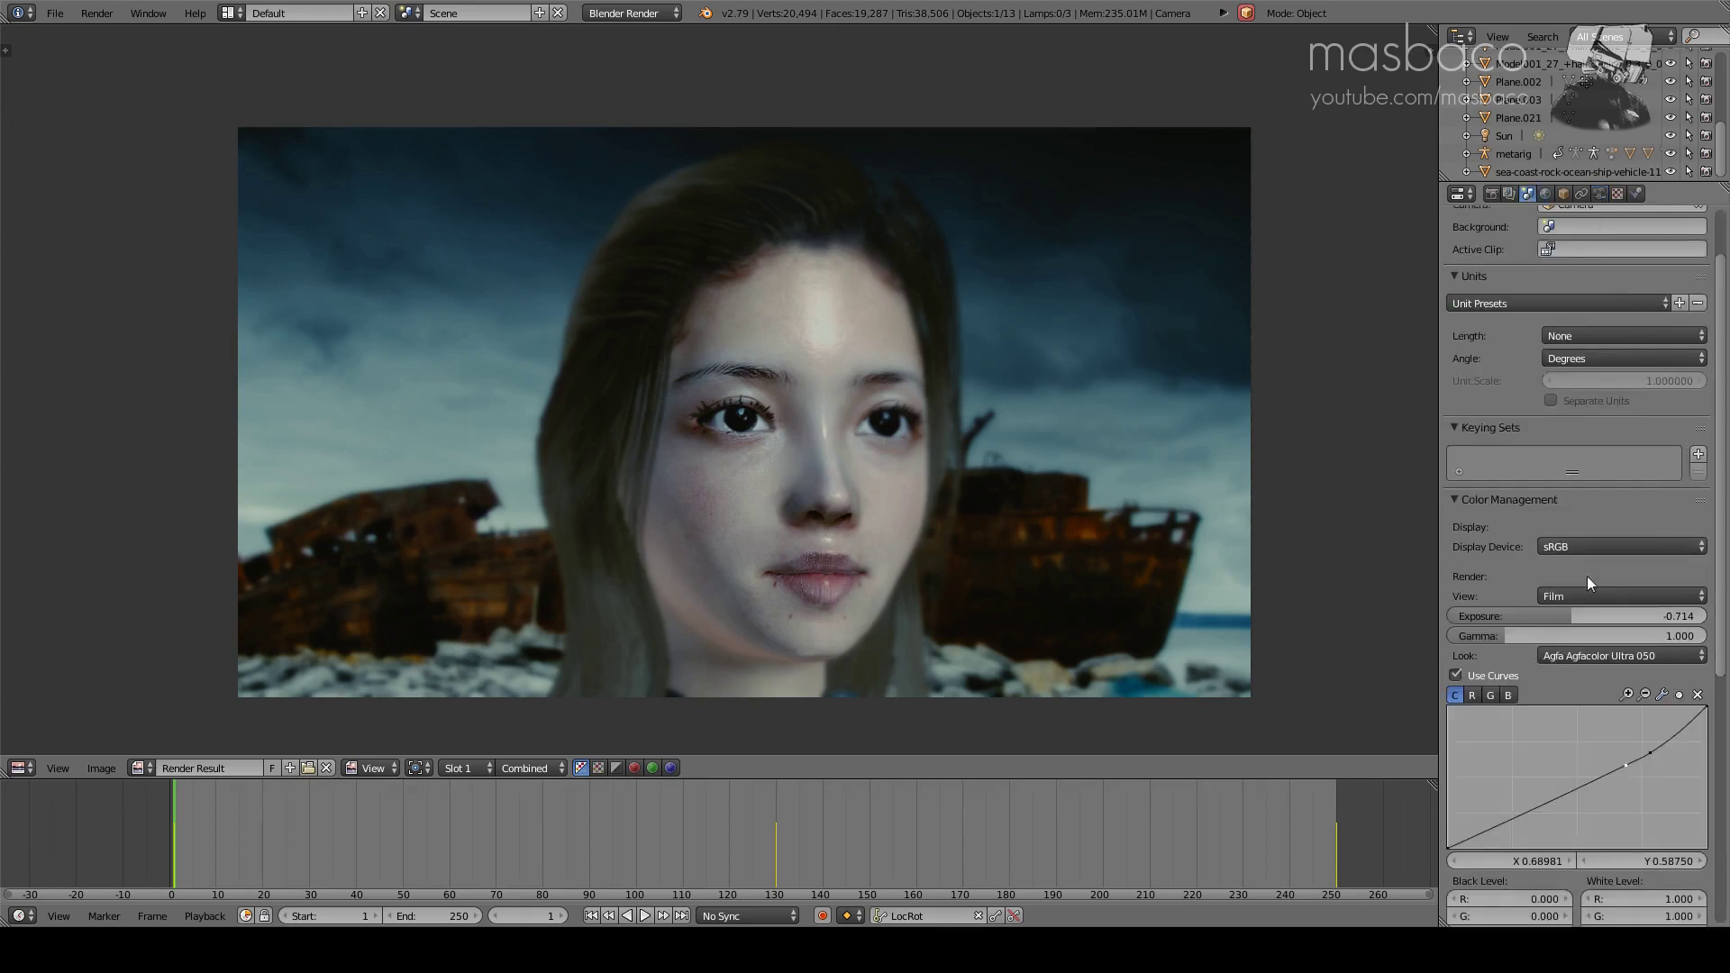
{"action": "left_click", "coordinate": [1456, 675]}
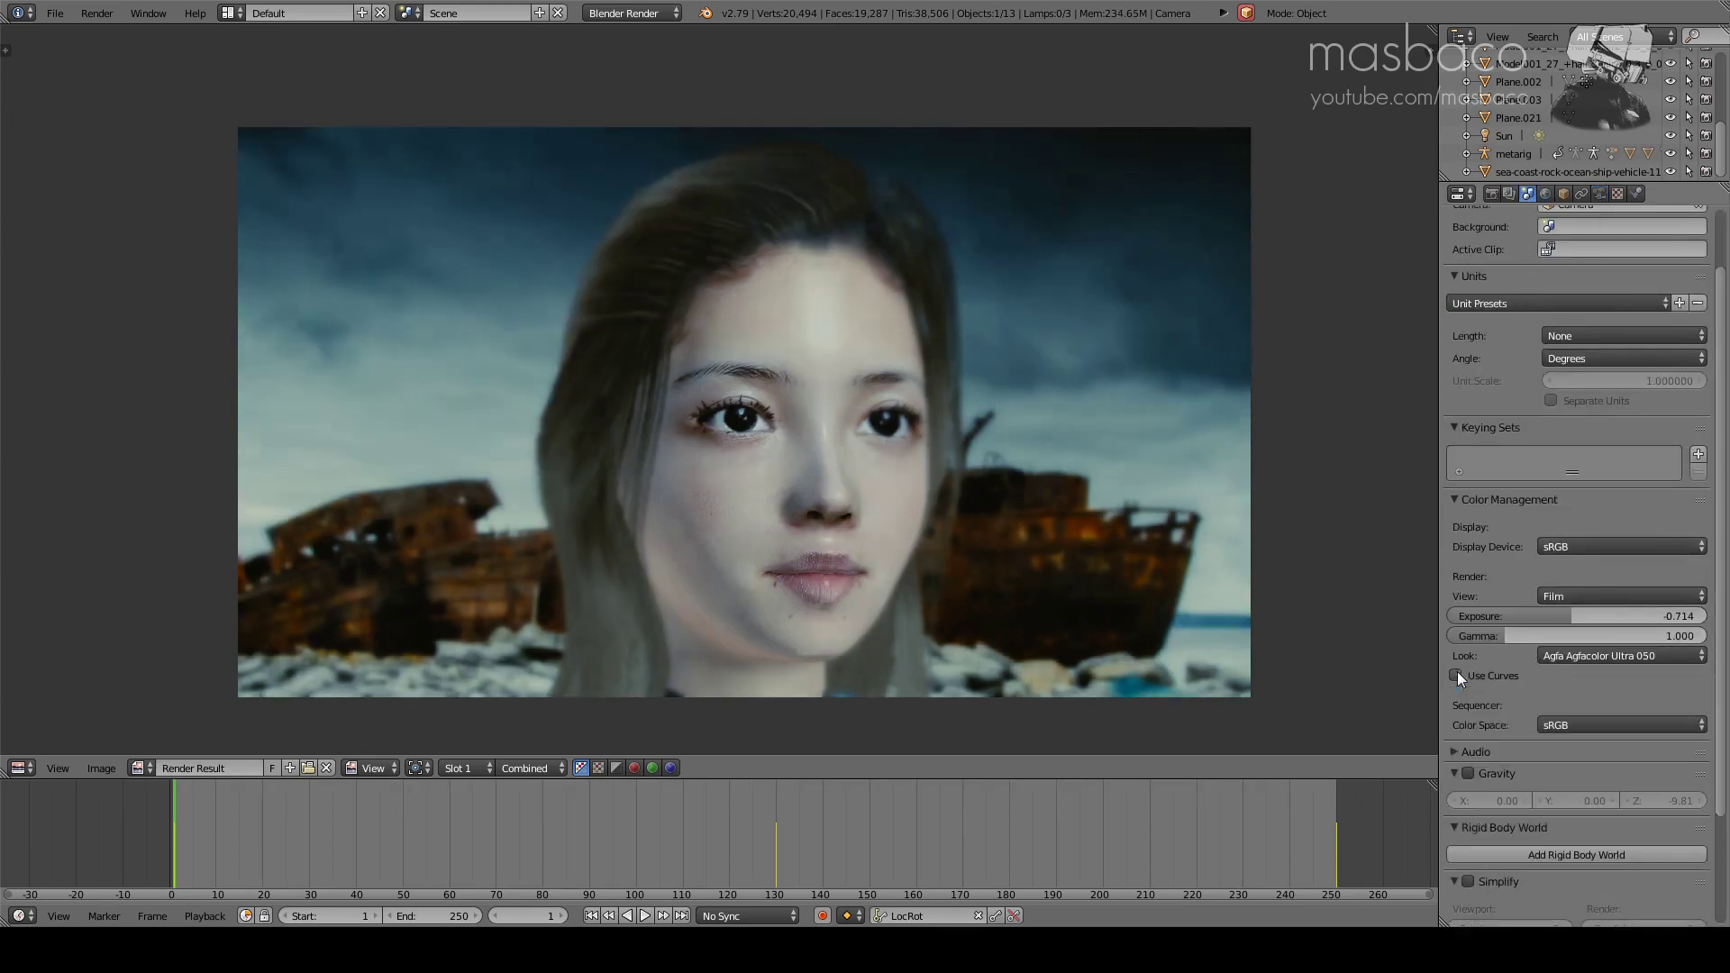
{"action": "left_click", "coordinate": [1575, 657]}
{"action": "left_click", "coordinate": [1011, 645]}
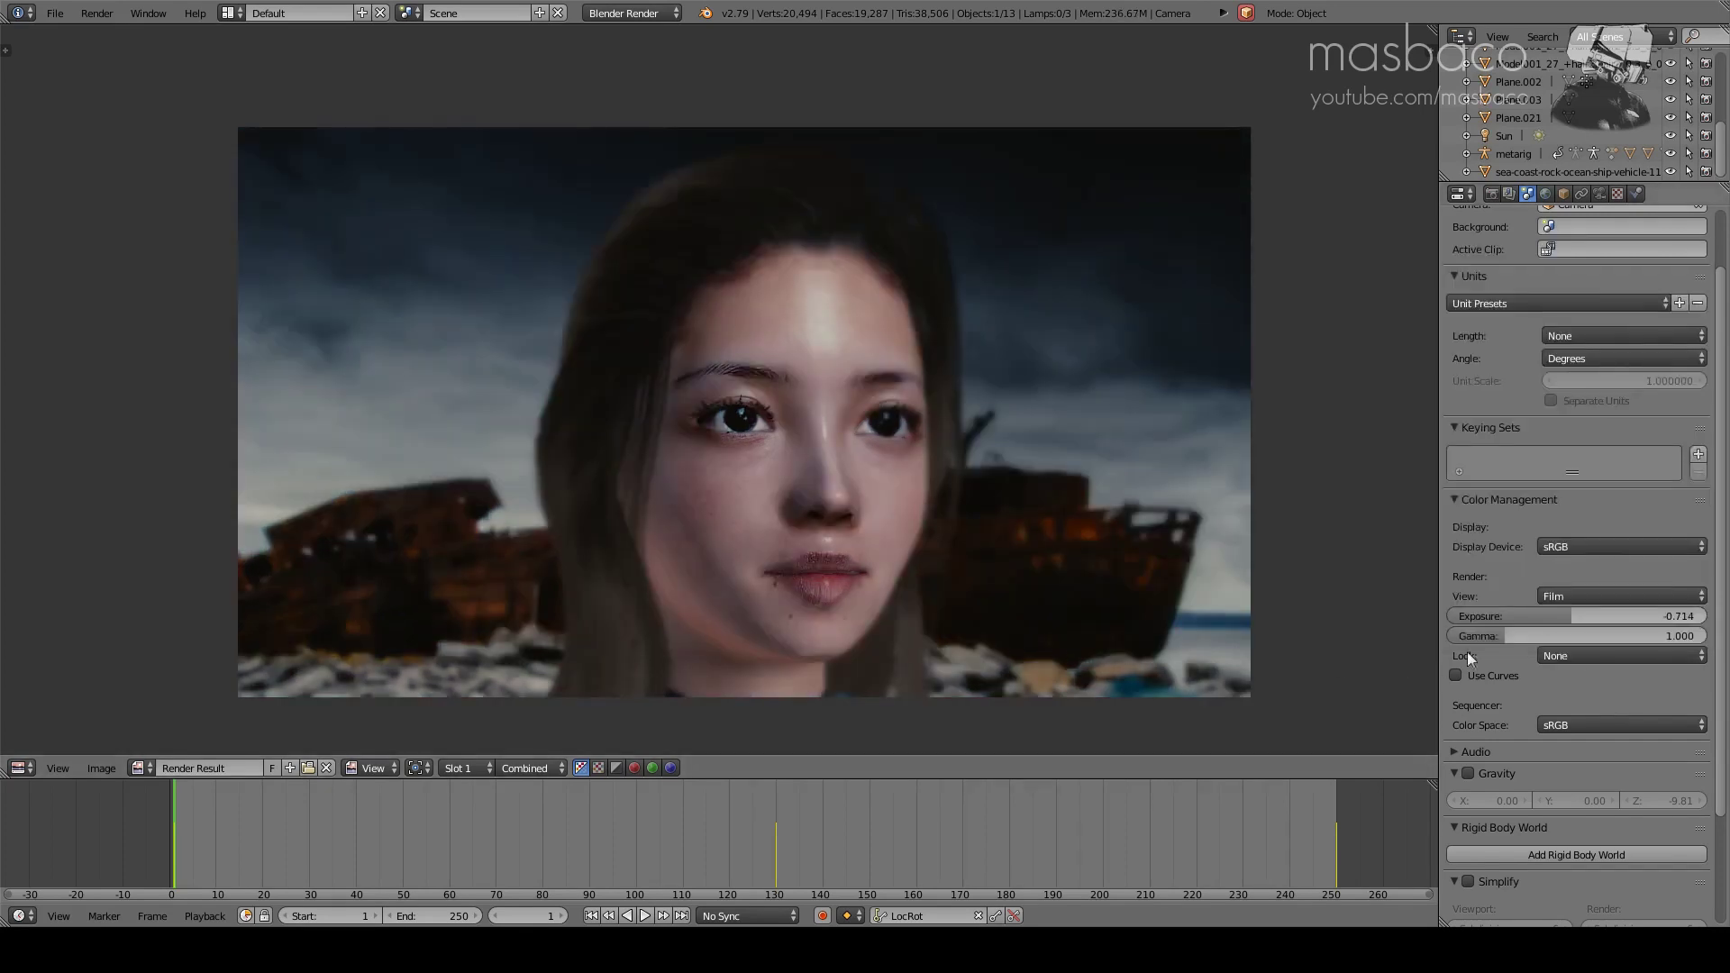
{"action": "left_click", "coordinate": [1572, 596]}
{"action": "left_click", "coordinate": [1572, 580]}
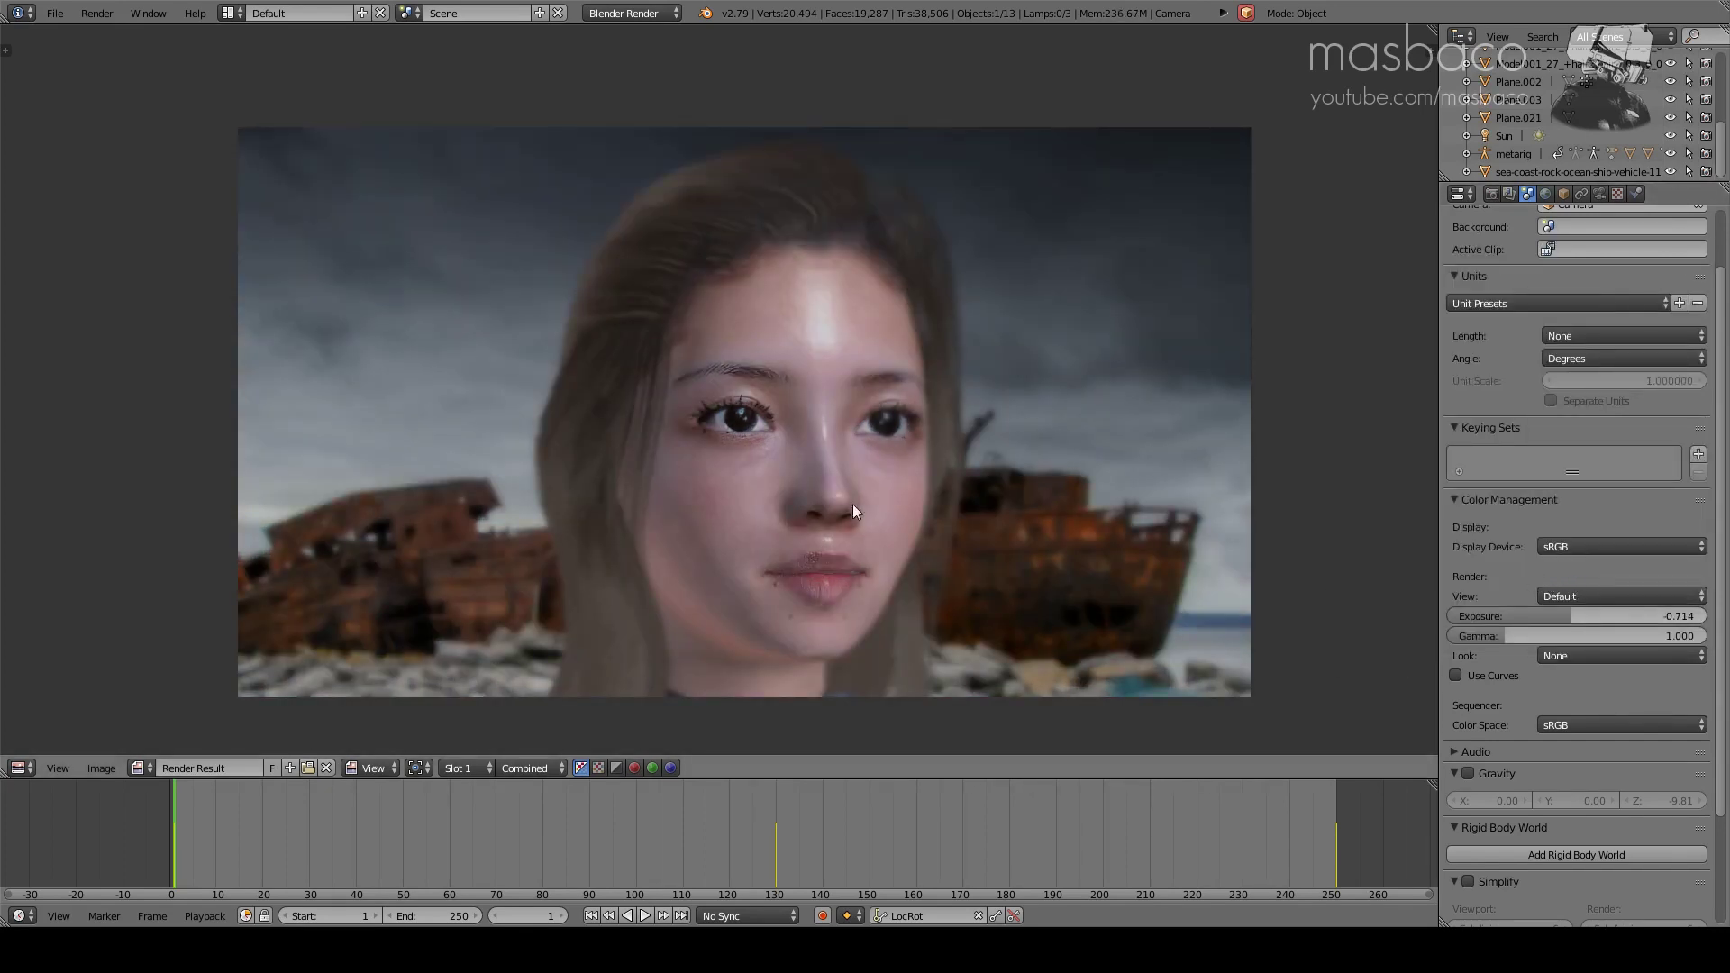
{"action": "key", "text": "Escape"}
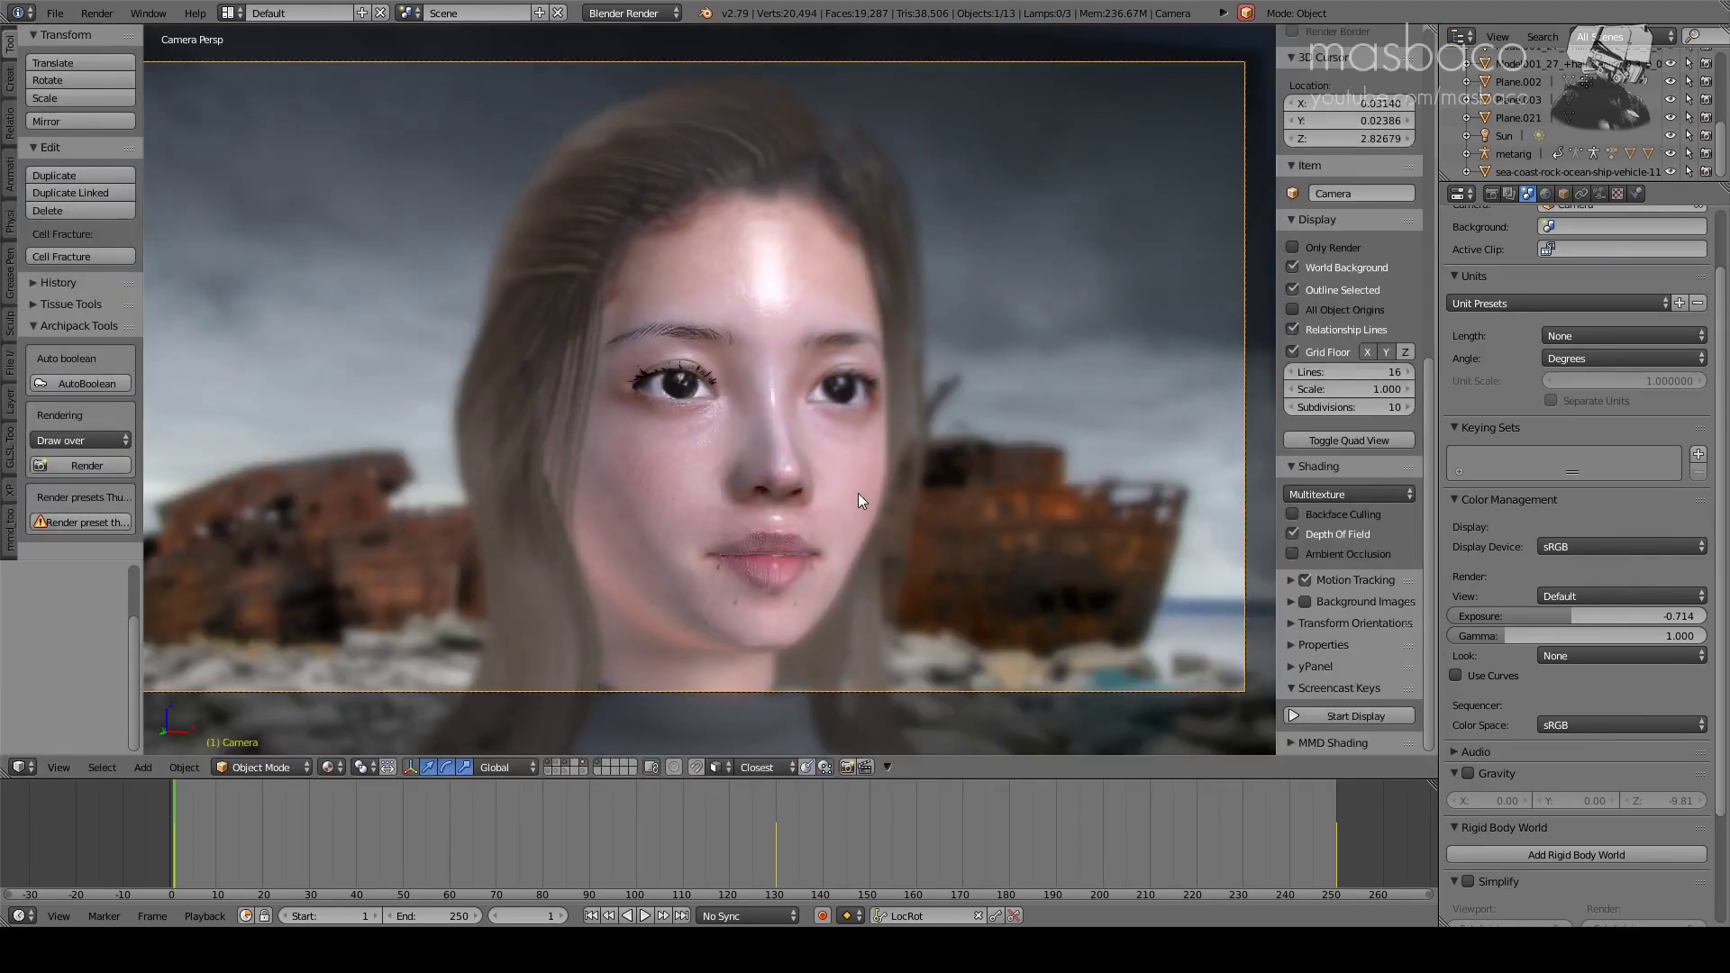
{"action": "scroll", "coordinate": [858, 494], "scroll_direction": "down", "scroll_amount": 1}
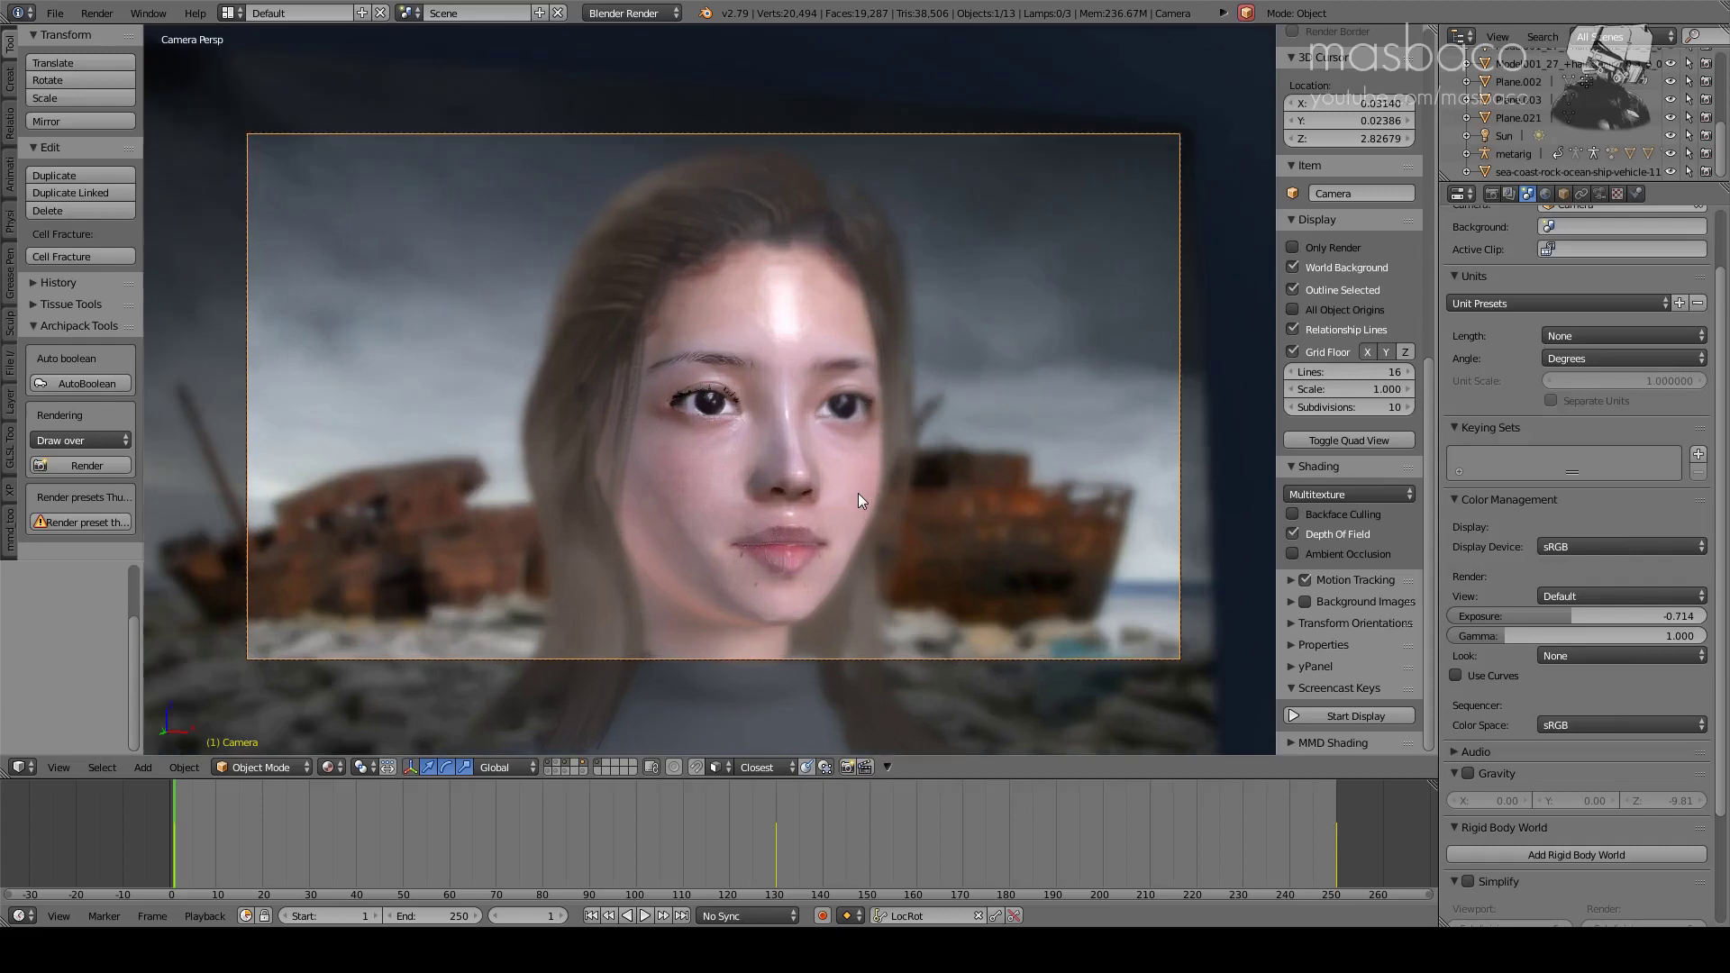